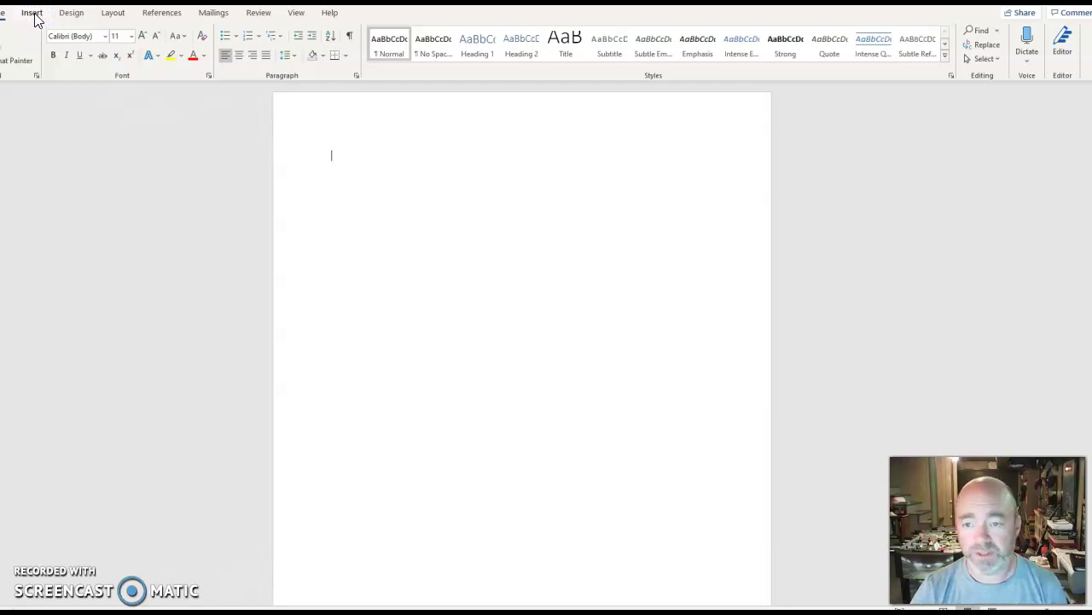
# Insert a Plain Number 3 page number at the top of the page and return to the document body
pyautogui.click(35, 19)
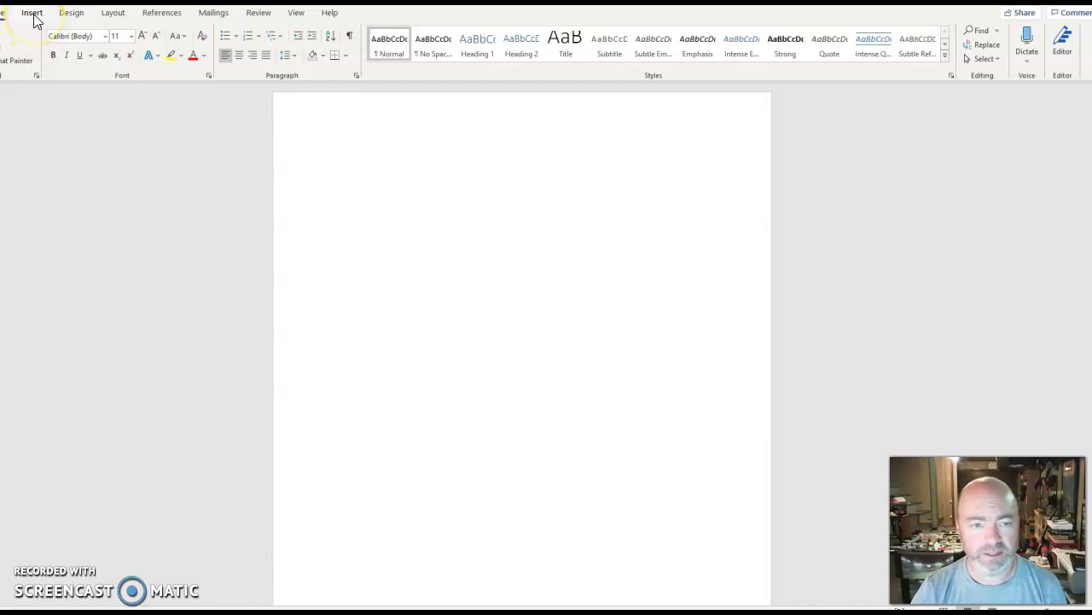
pyautogui.click(32, 17)
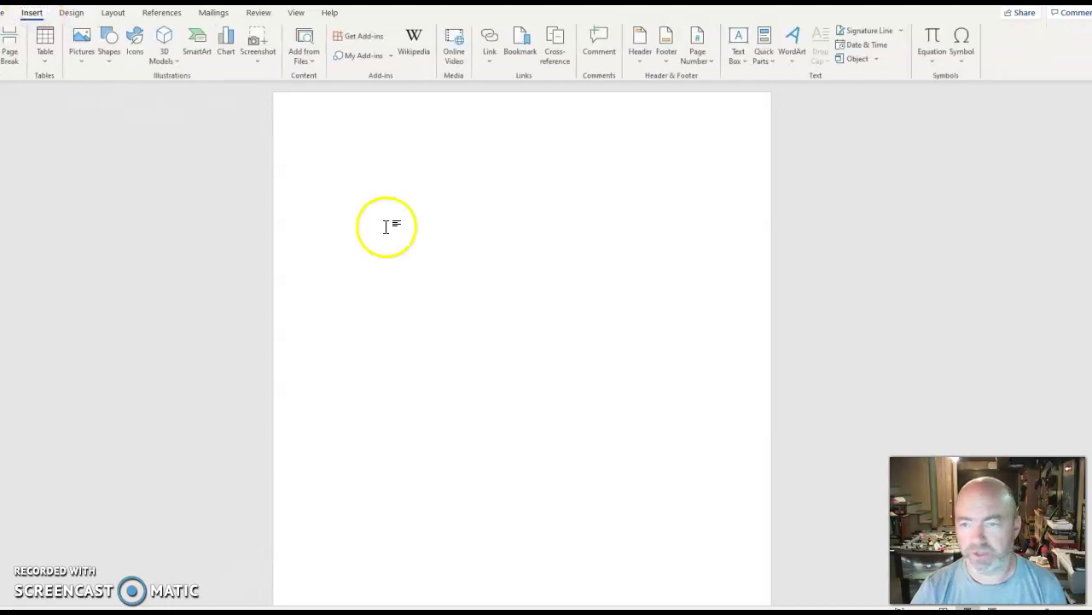
pyautogui.click(700, 47)
pyautogui.click(717, 78)
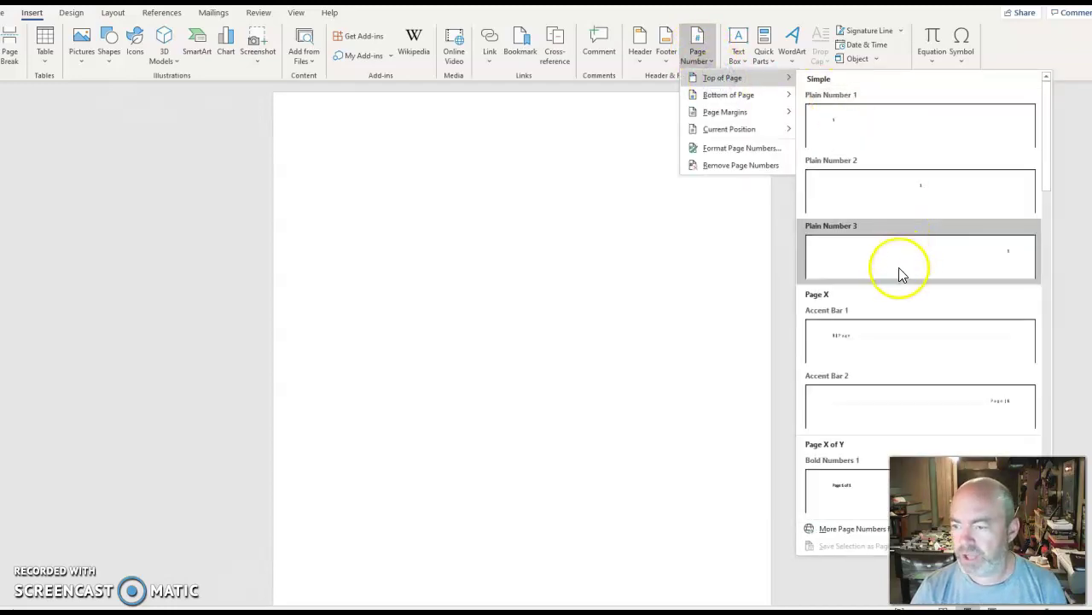
pyautogui.click(900, 265)
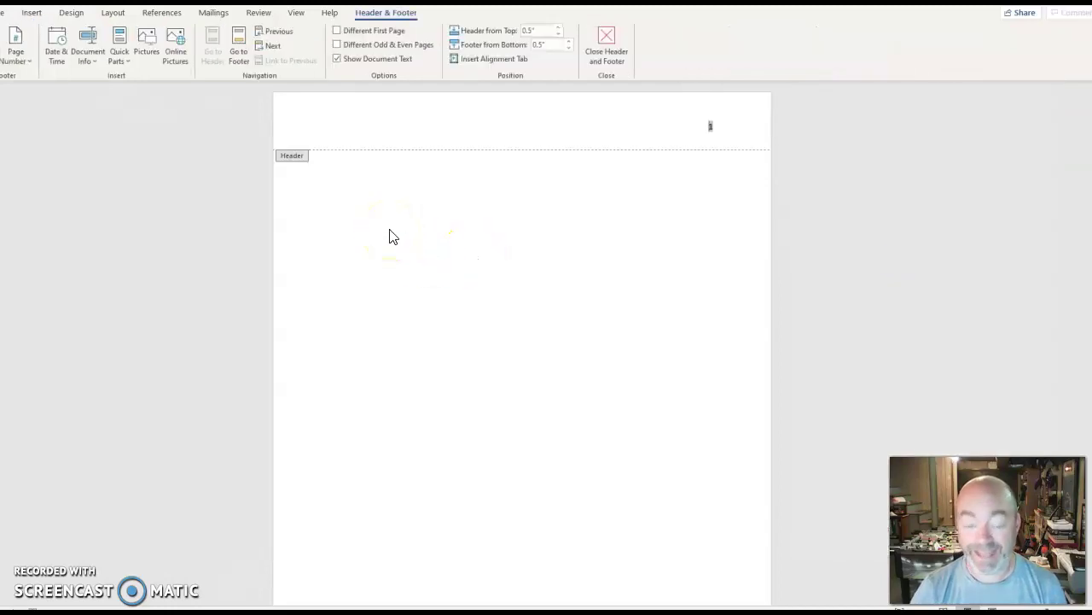
pyautogui.click(606, 47)
pyautogui.click(541, 241)
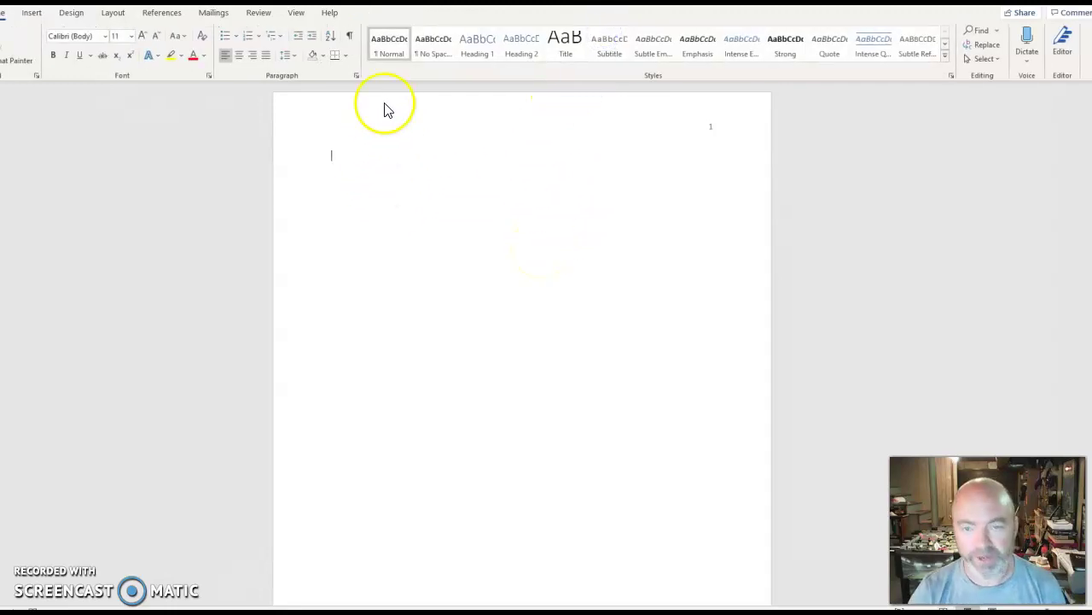
# Adjust the line spacing, then leave several blank lines and enter the title "Critical Analysis Essay: Drug Addriction"
pyautogui.click(287, 59)
pyautogui.click(308, 126)
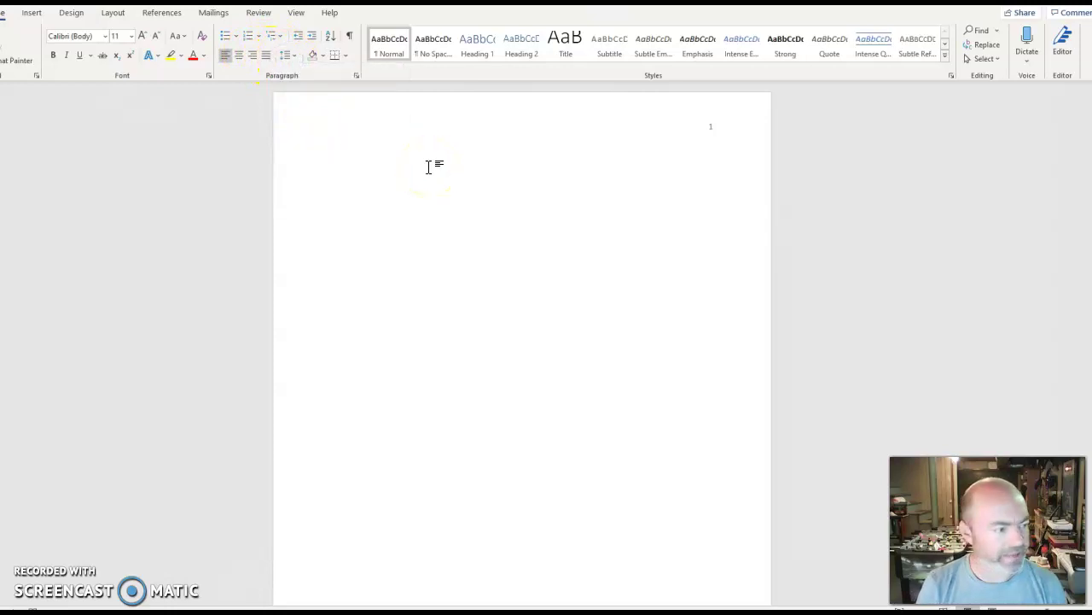
pyautogui.press('Return')
pyautogui.press('Return')
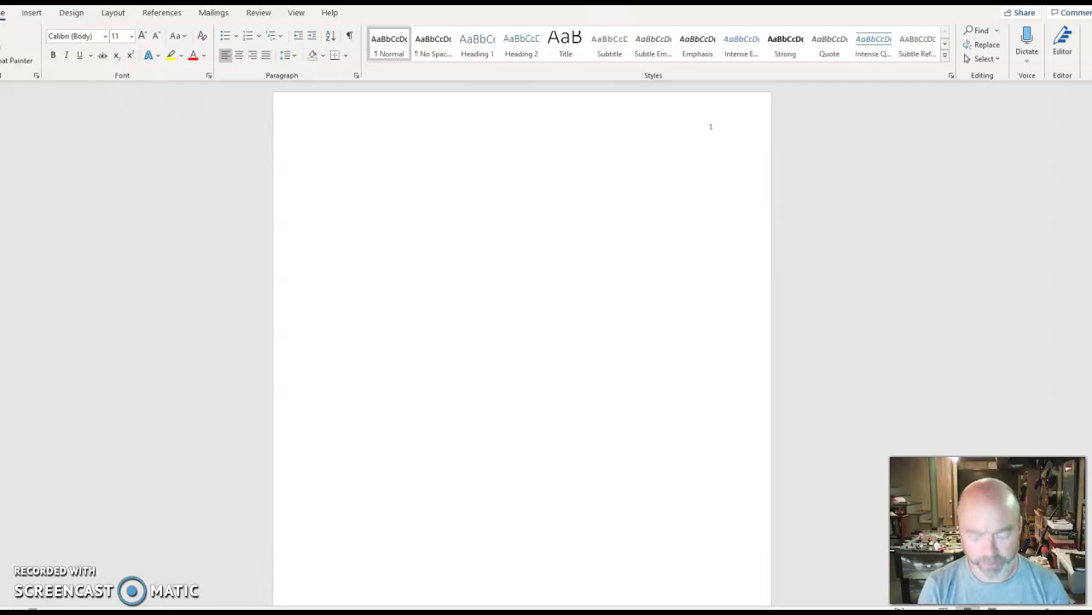
pyautogui.write('C')
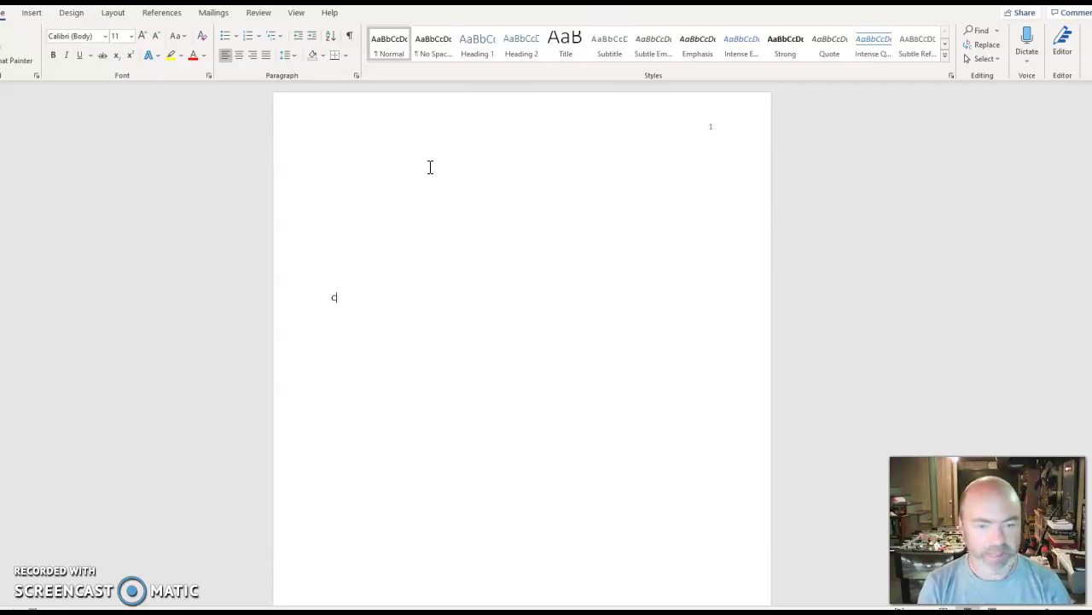
pyautogui.write('rit')
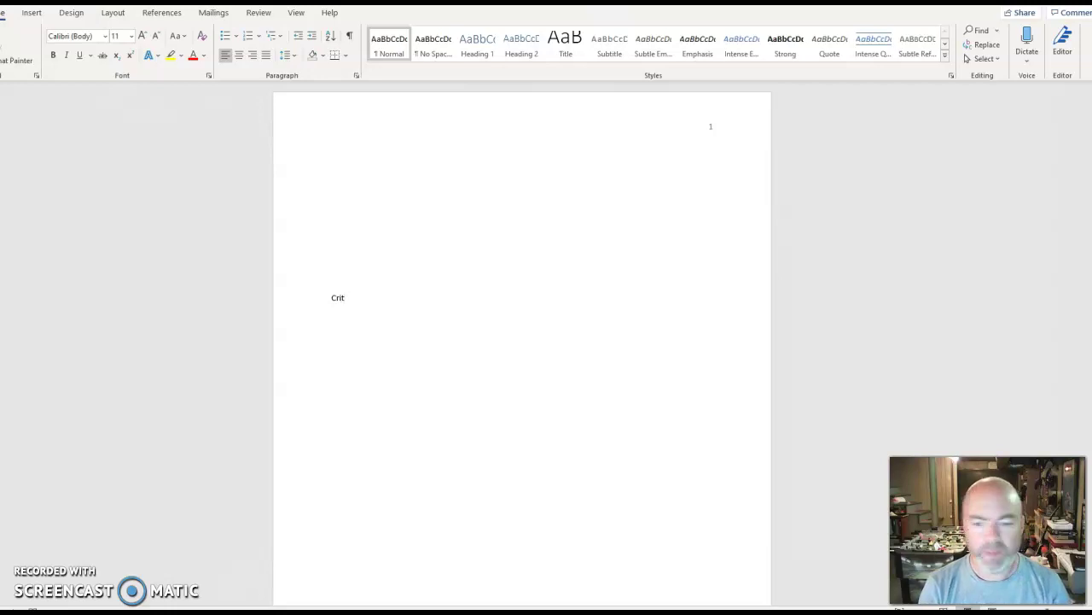
pyautogui.write('ical ')
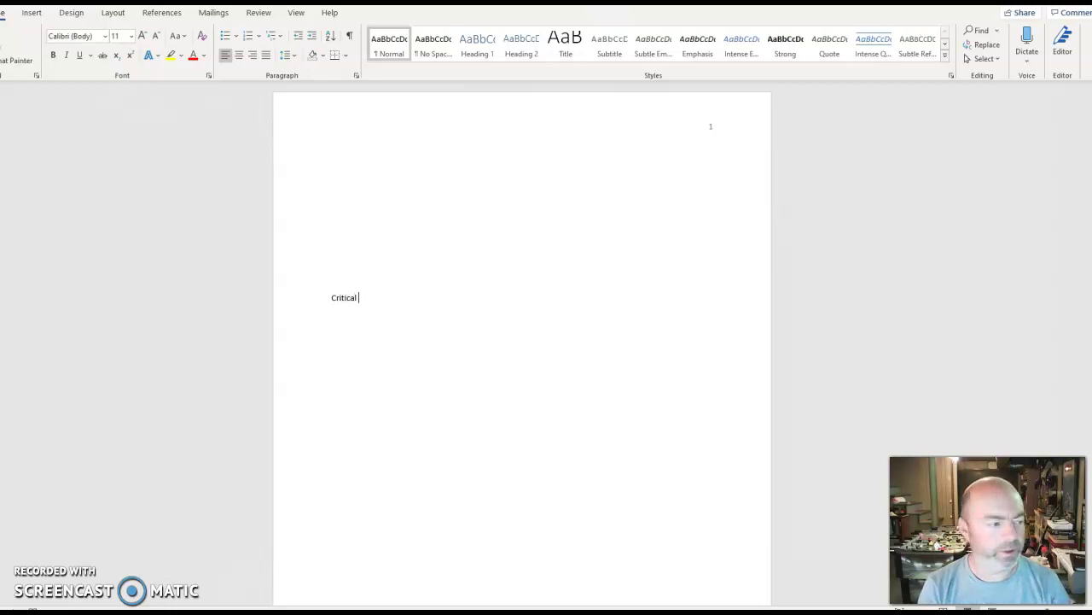
pyautogui.write('Analysis')
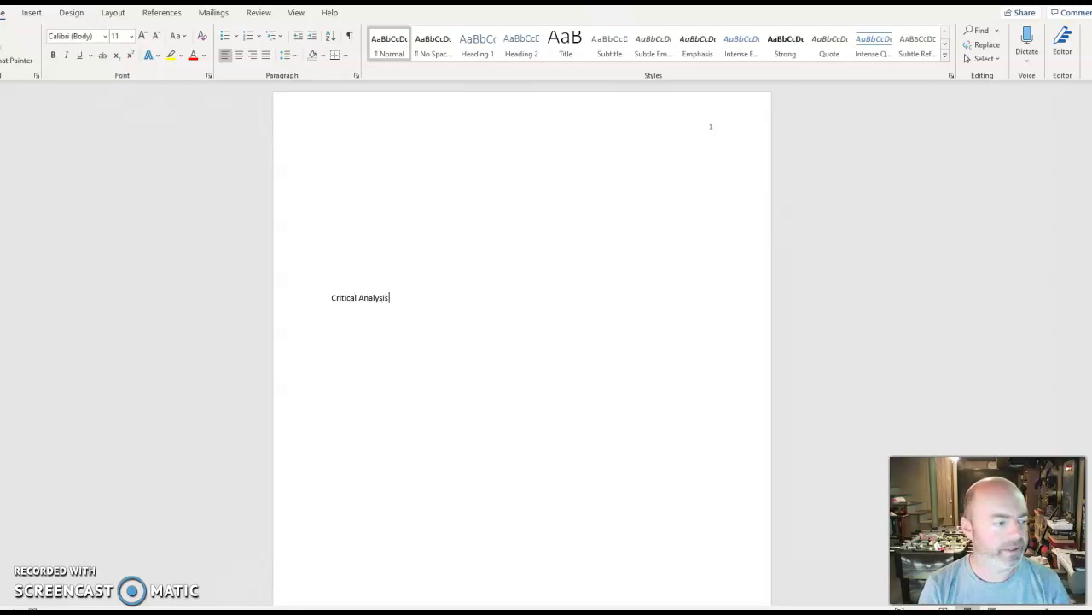
pyautogui.write(' Essay: Dr')
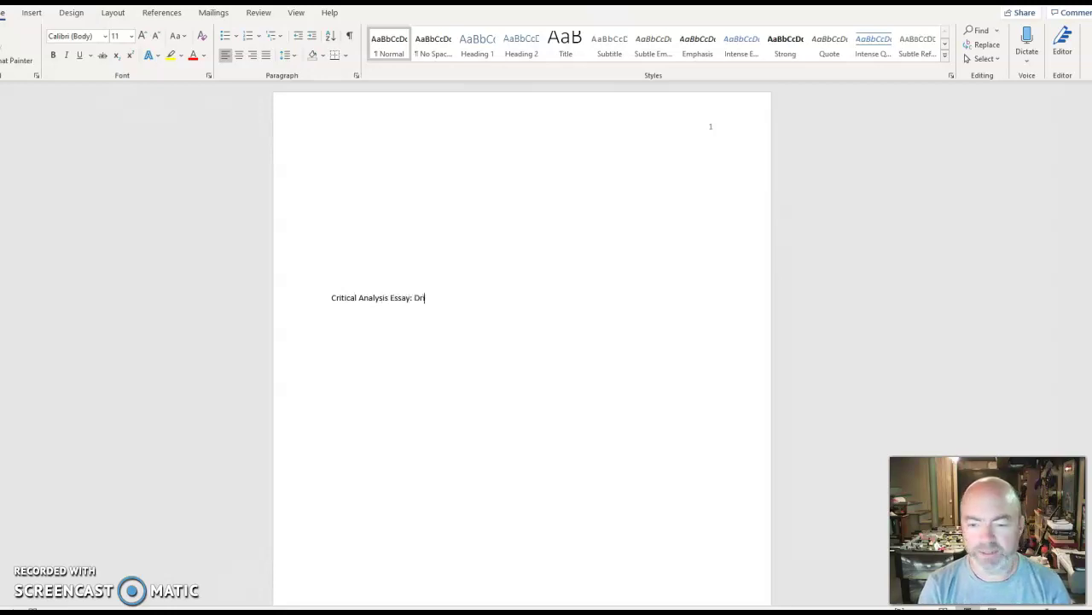
pyautogui.write('ug ')
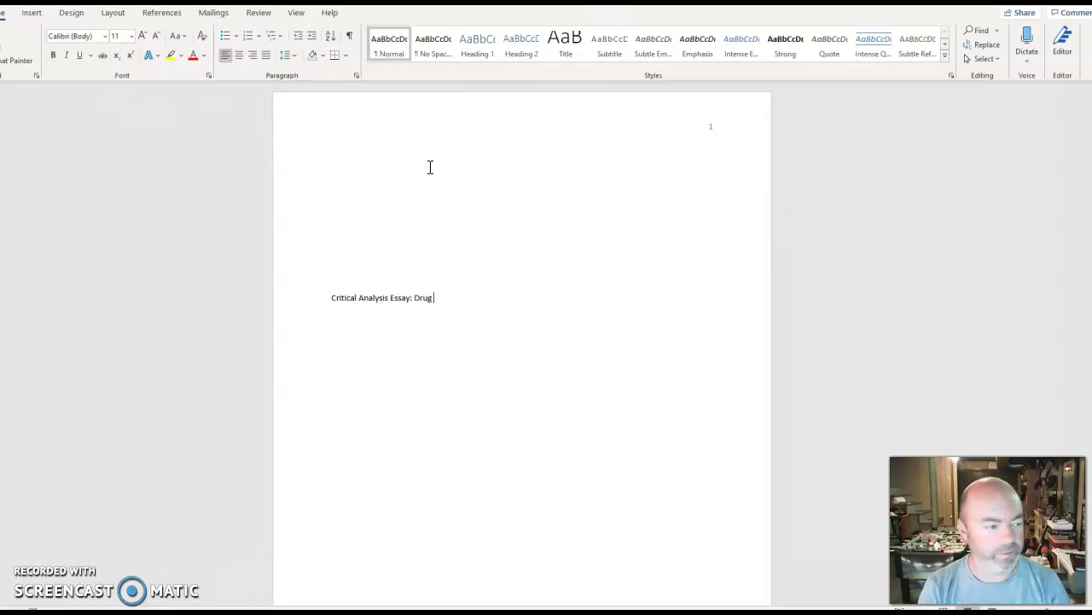
pyautogui.write('Addriction')
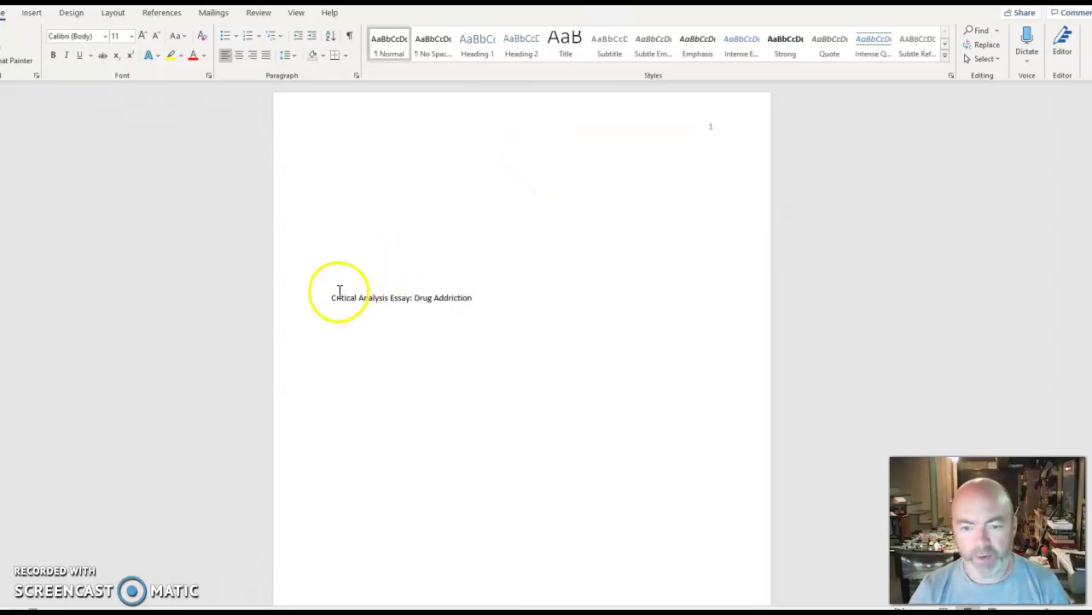
# Make the title line bold and center it on the page
pyautogui.moveTo(331, 296); pyautogui.dragTo(468, 305)
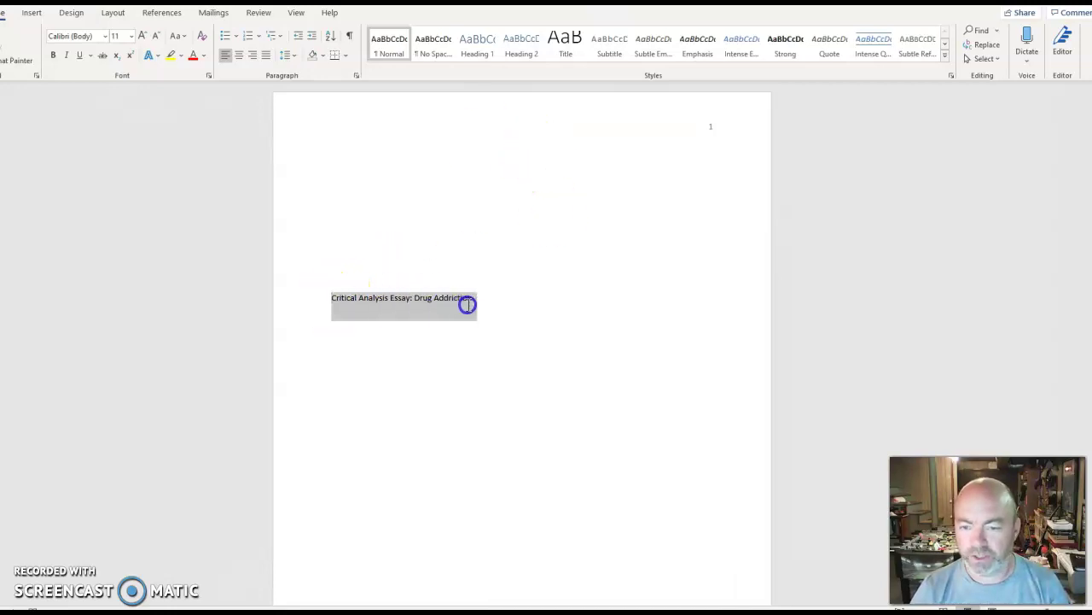
pyautogui.click(53, 56)
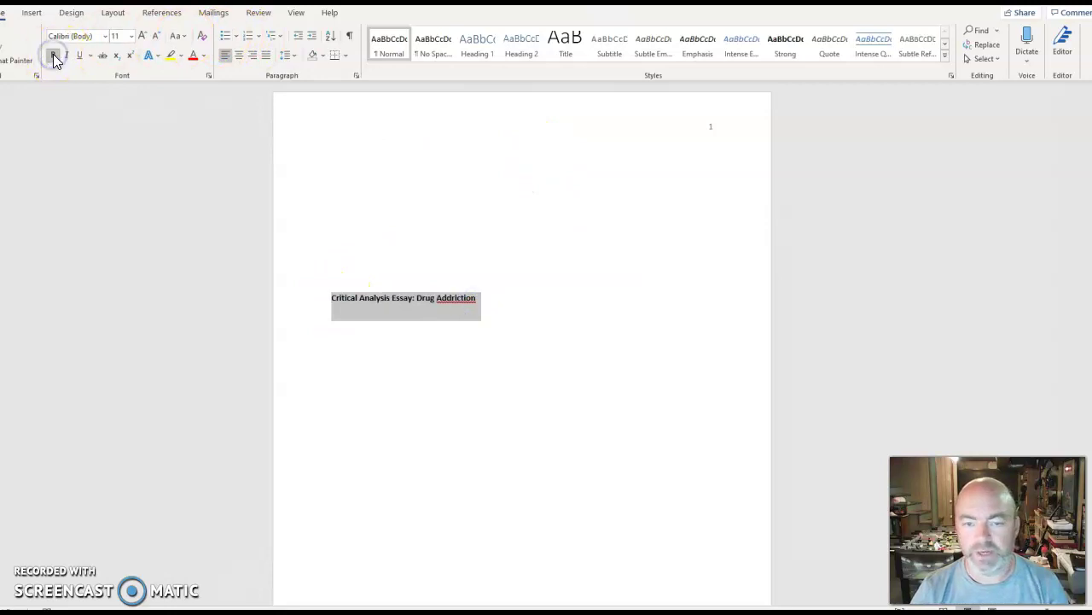
pyautogui.click(238, 55)
# Correct the misspelled last word of the title to "Addiction" using the spelling suggestion
pyautogui.rightClick(577, 303)
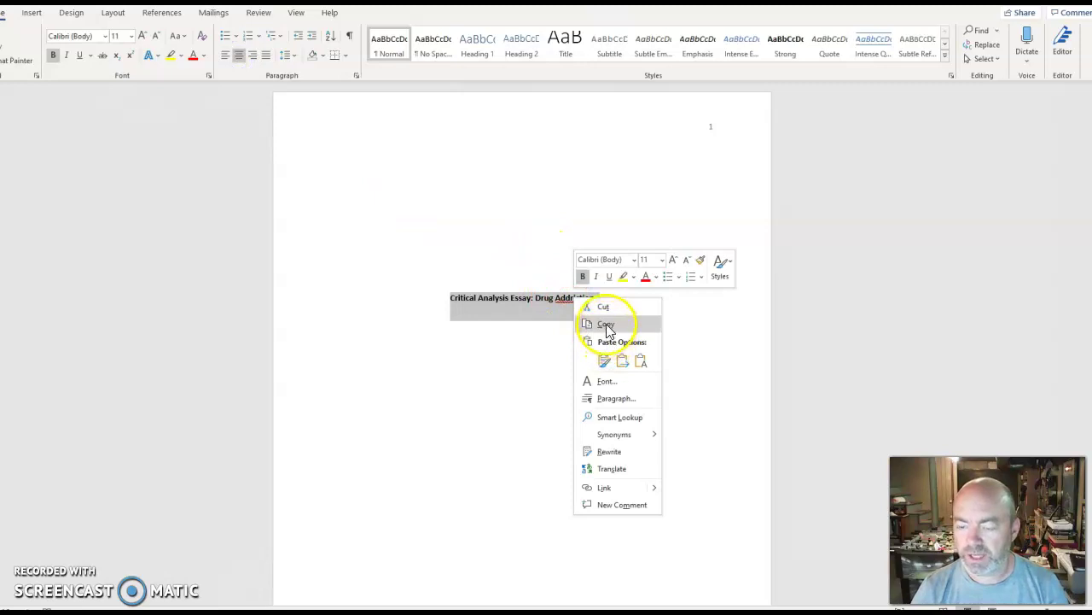
pyautogui.rightClick(567, 297)
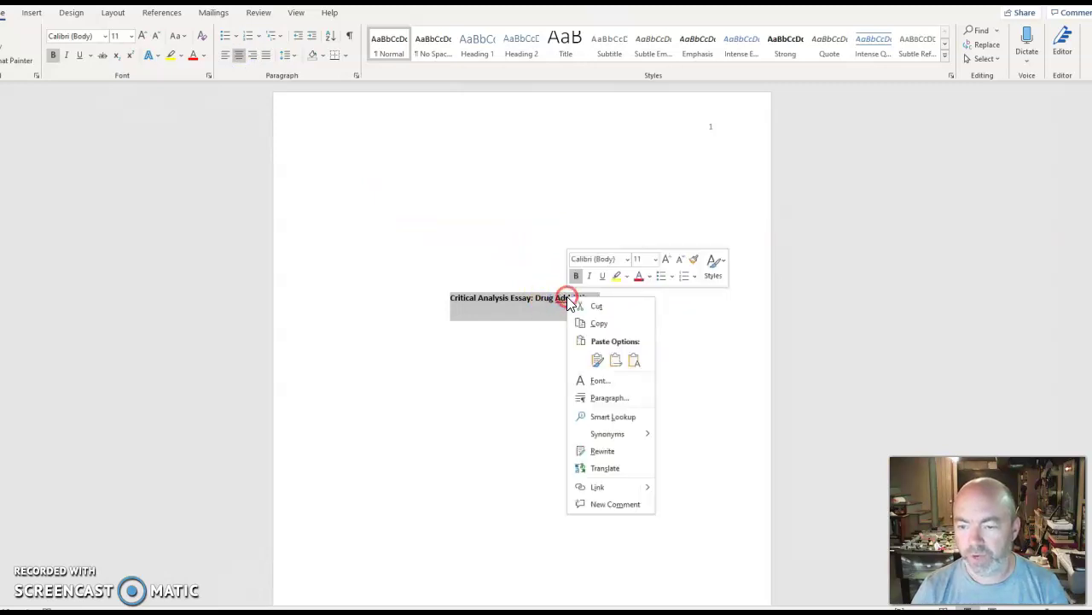
pyautogui.click(555, 302)
pyautogui.click(564, 301)
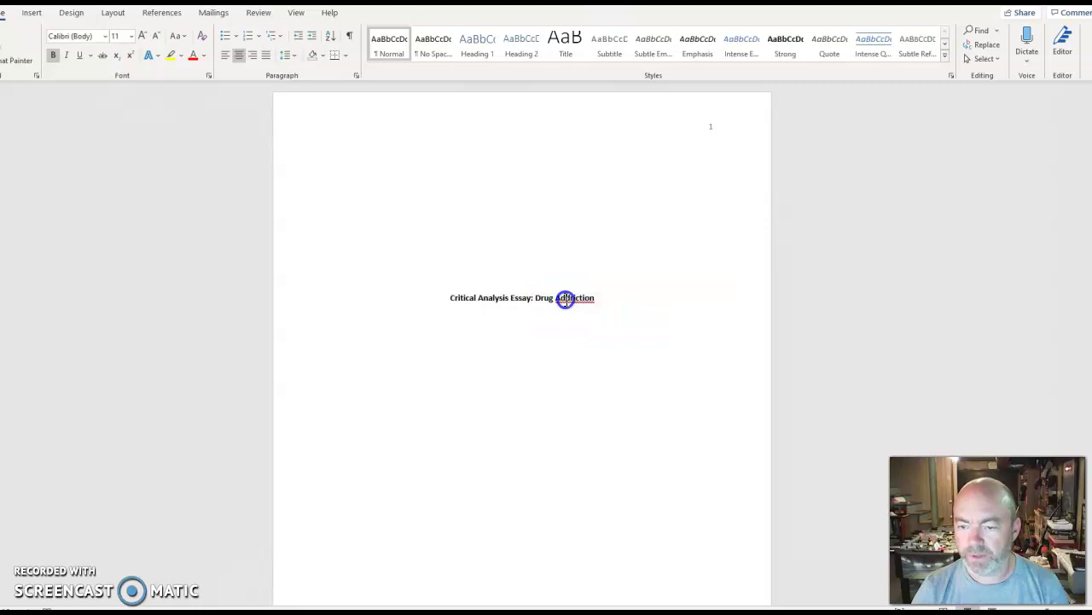
pyautogui.rightClick(576, 301)
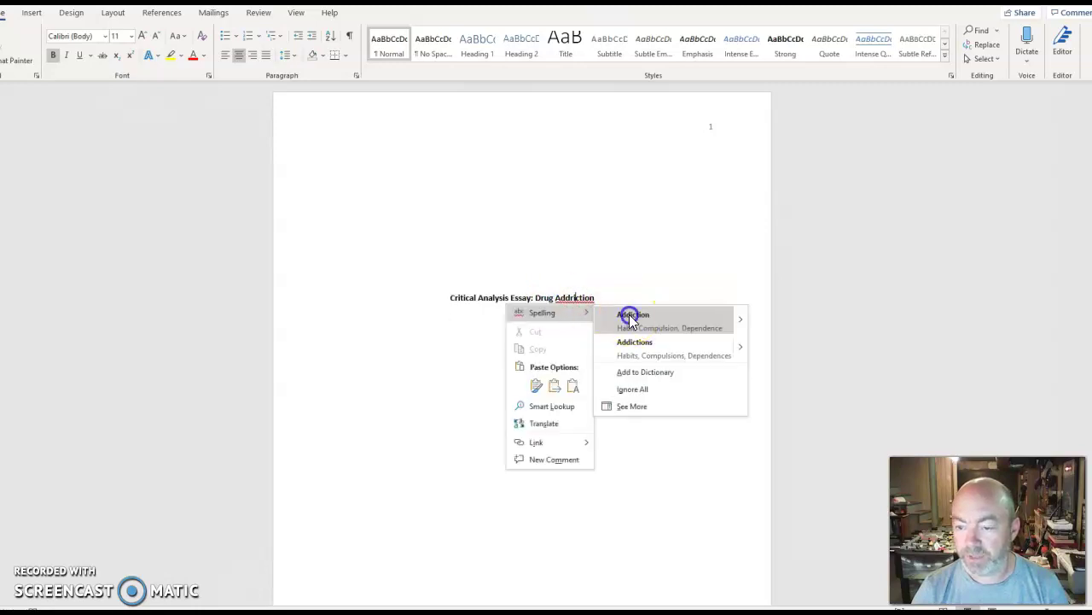
pyautogui.click(627, 313)
pyautogui.click(602, 300)
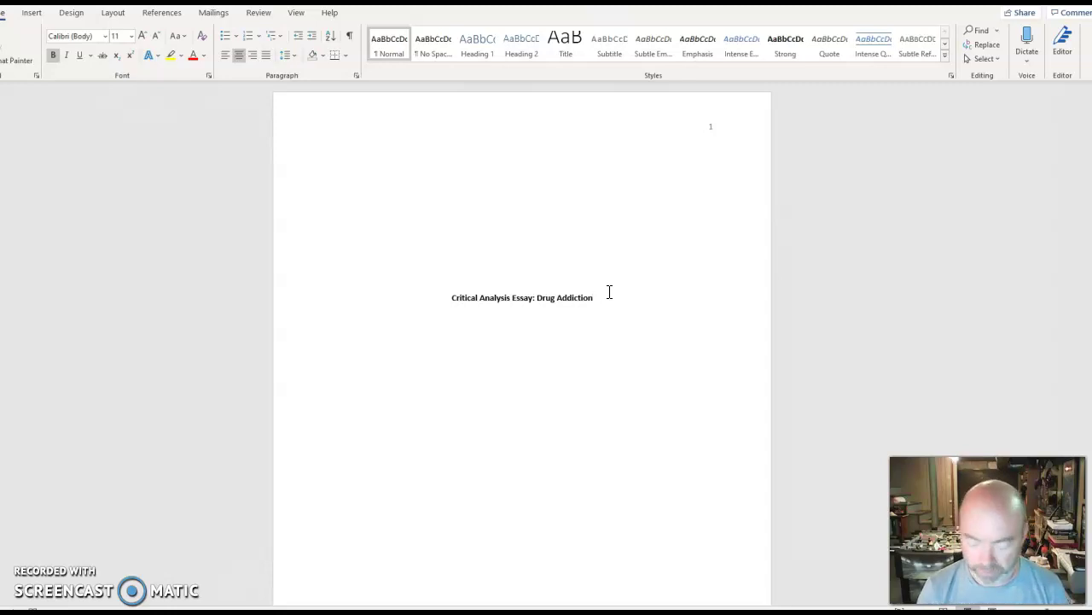
# Below the title, leave a blank line and add the author's name and "Delaware Technical Community College" on separate lines without bold
pyautogui.press('Return')
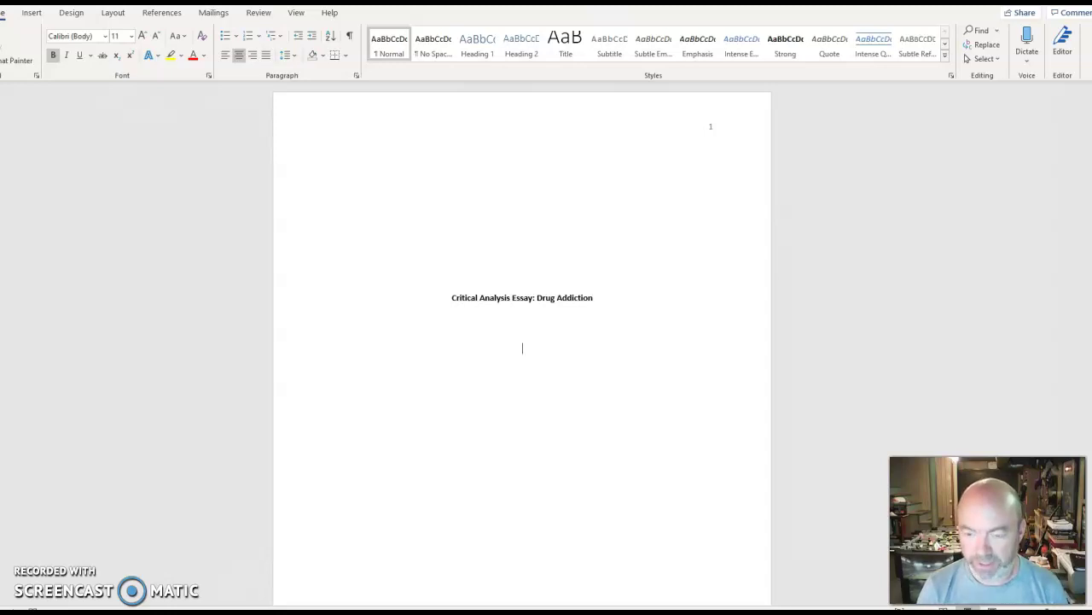
pyautogui.click(52, 54)
pyautogui.write('Michael Blaine')
pyautogui.press('Return')
pyautogui.write('Delaware')
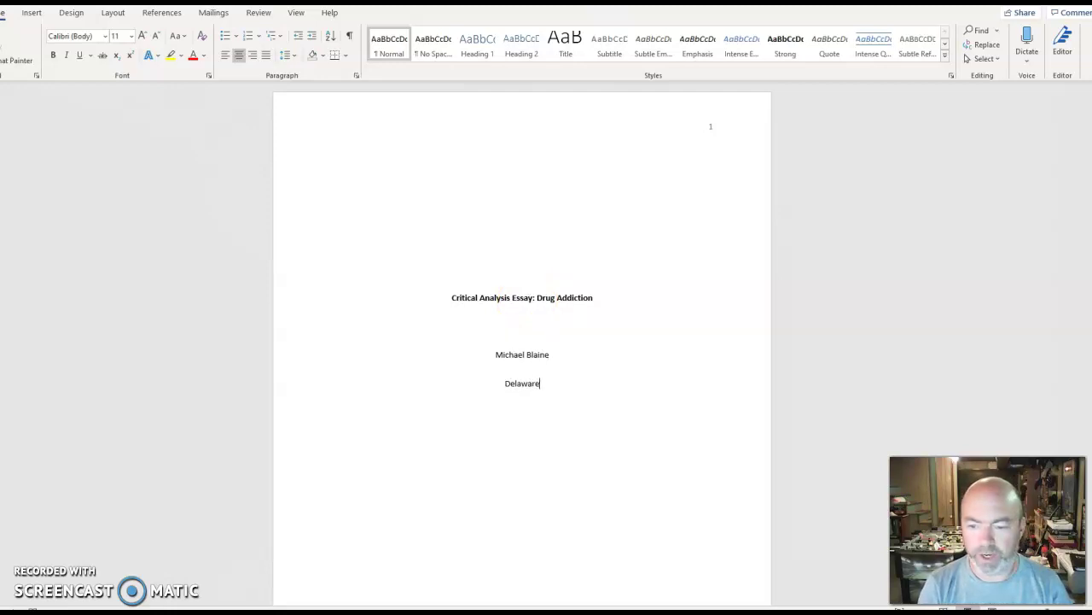
pyautogui.write(' Technic')
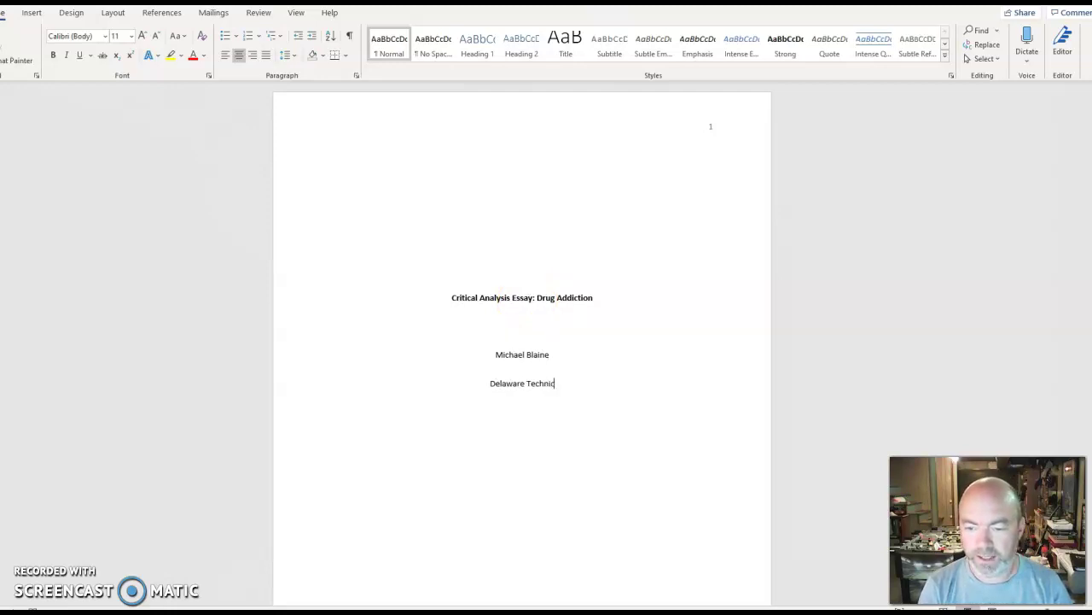
pyautogui.write('al Co')
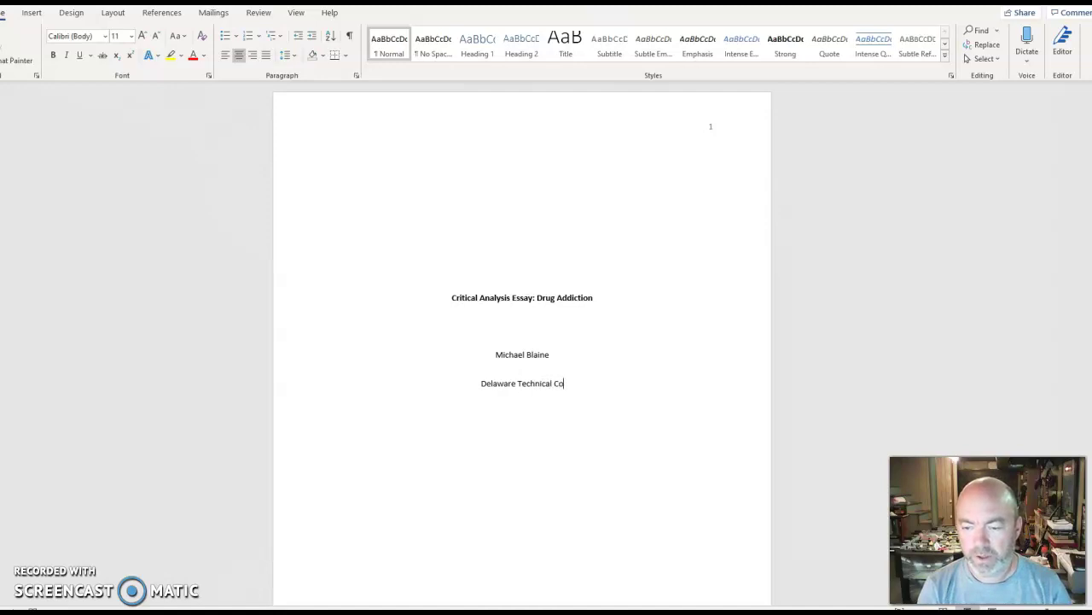
pyautogui.write('mmunity College')
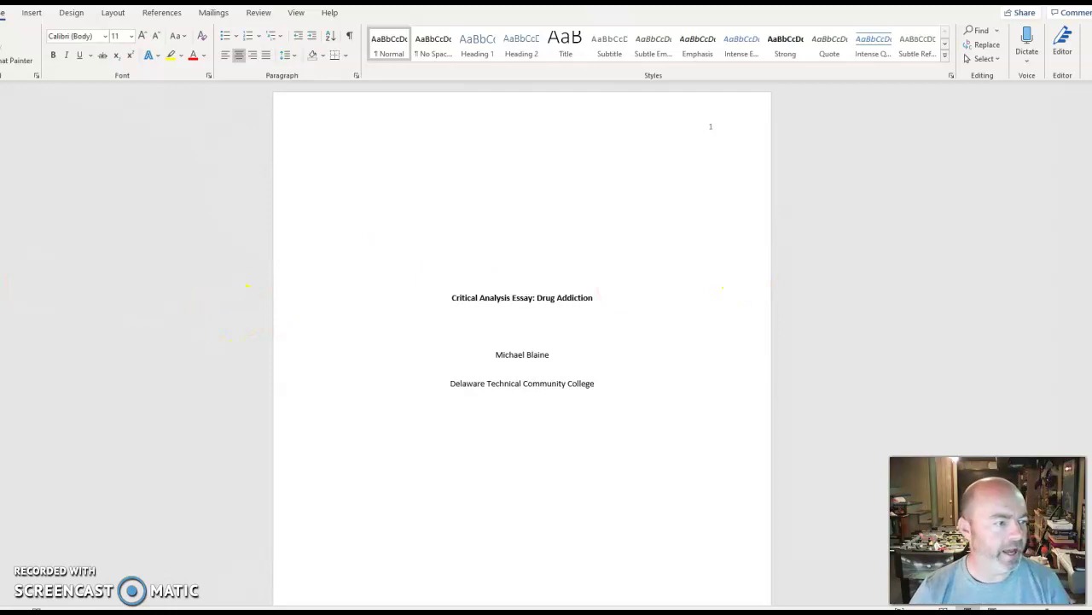
# Add the course "ENG 102", the instructor's name and the date "May 27, 2020" on separate lines under the college
pyautogui.press('Return')
pyautogui.write('ENG 102')
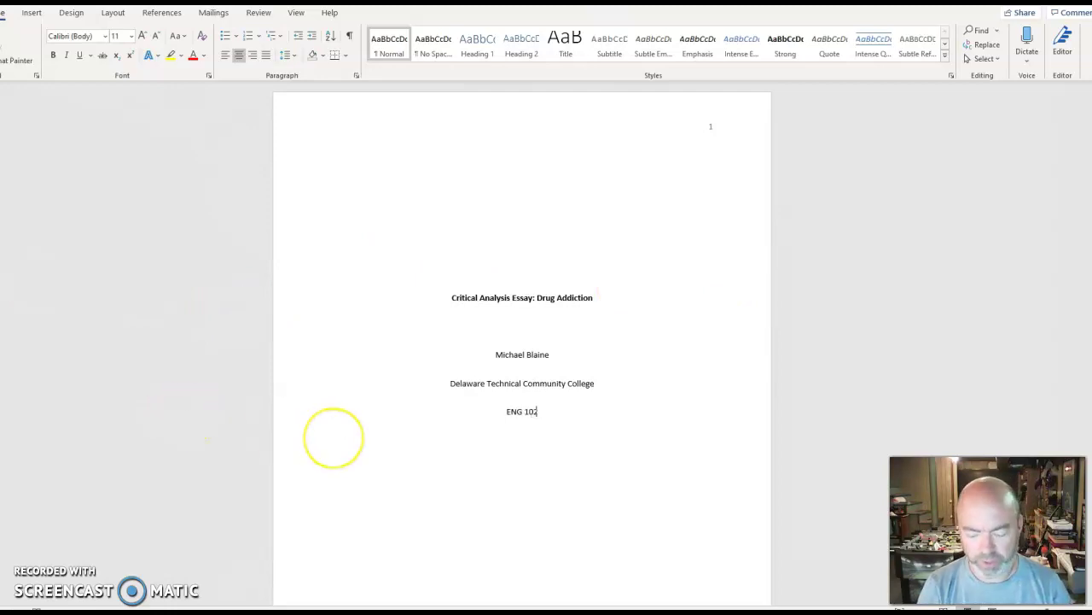
pyautogui.press('Return')
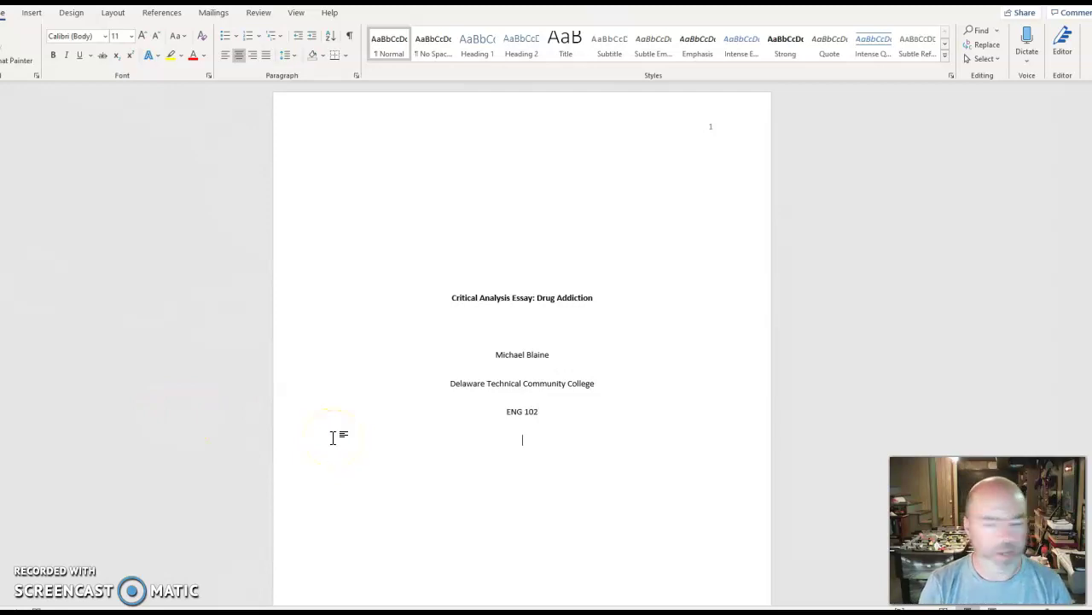
pyautogui.write('Mr. Blaine')
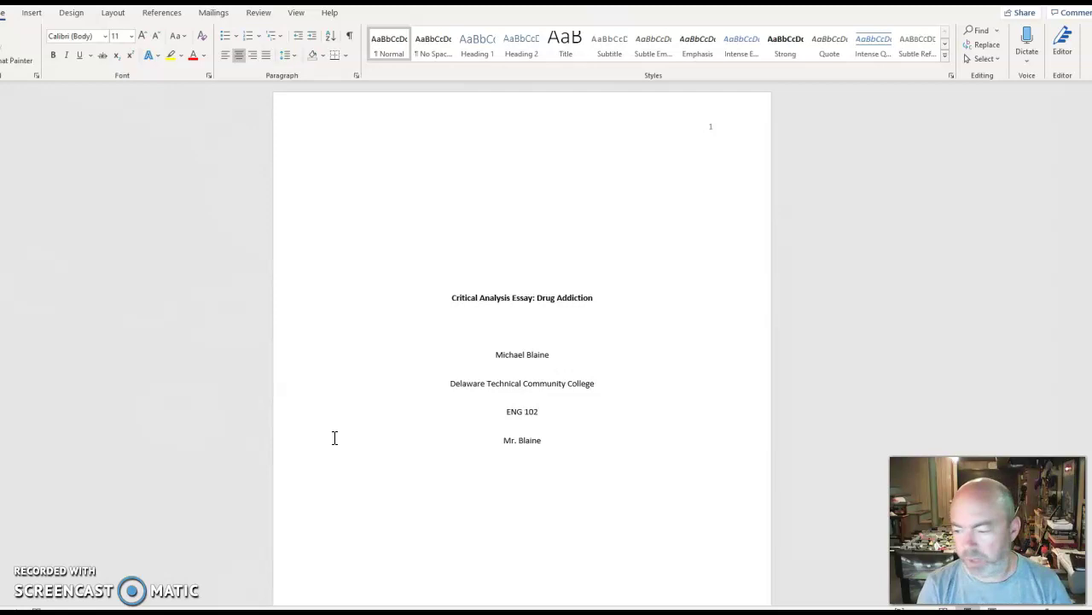
pyautogui.write('Ma')
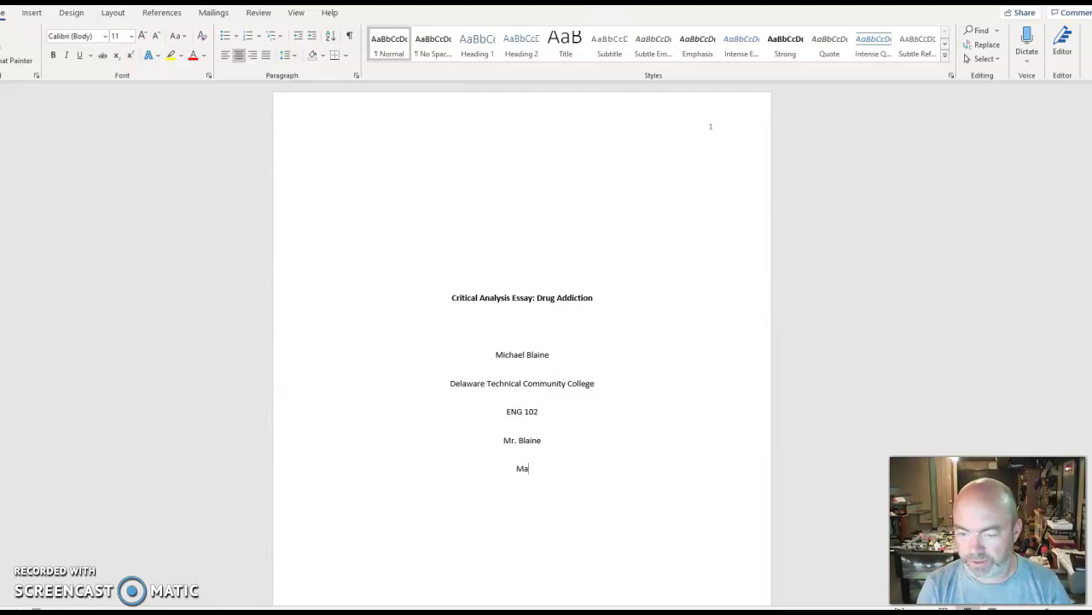
pyautogui.write('y 27, ')
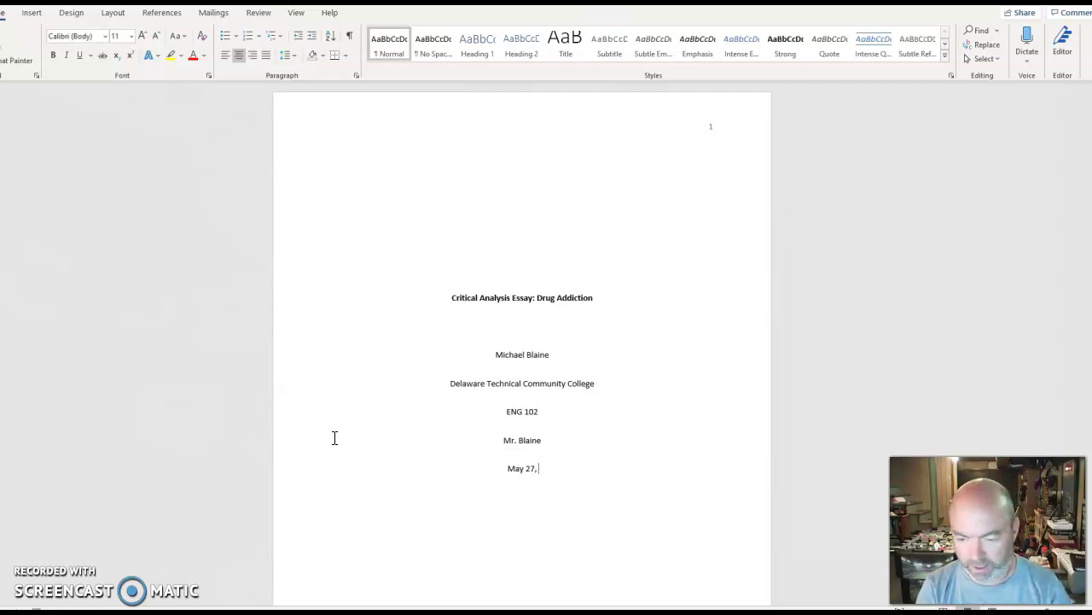
pyautogui.write('0020')
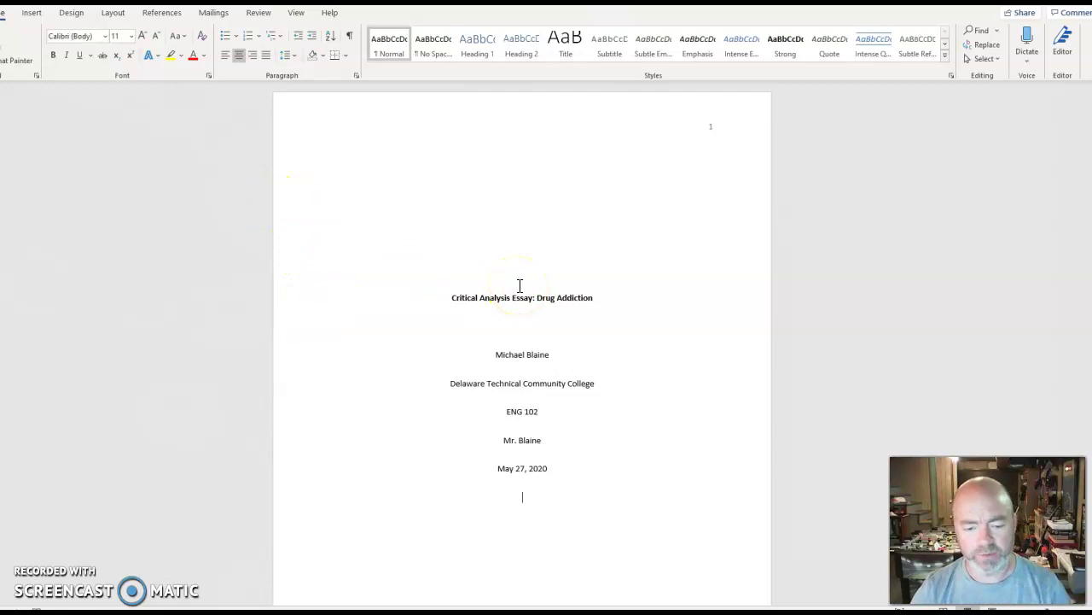
# Insert a page break after the date and enter the title "Critical Analysis Essay: Drug Addiction" on the second page
pyautogui.click(32, 19)
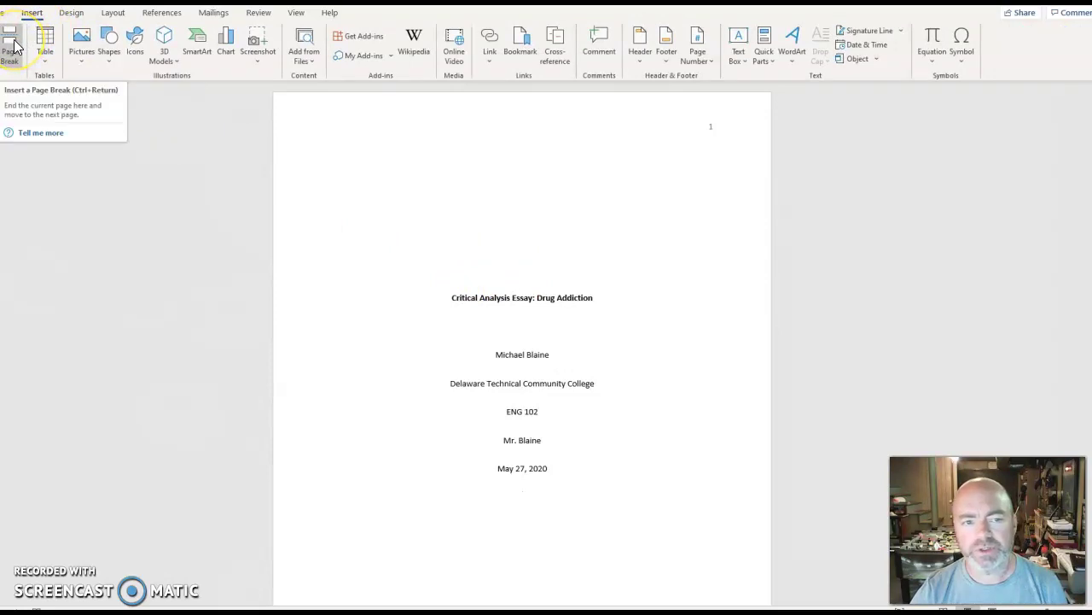
pyautogui.click(12, 47)
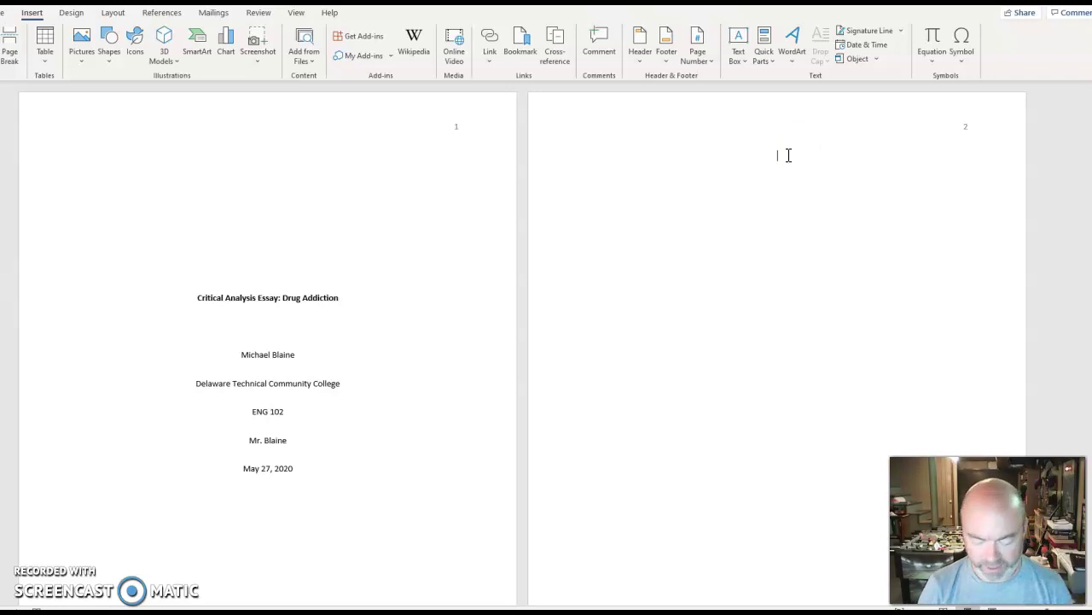
pyautogui.write('ritica')
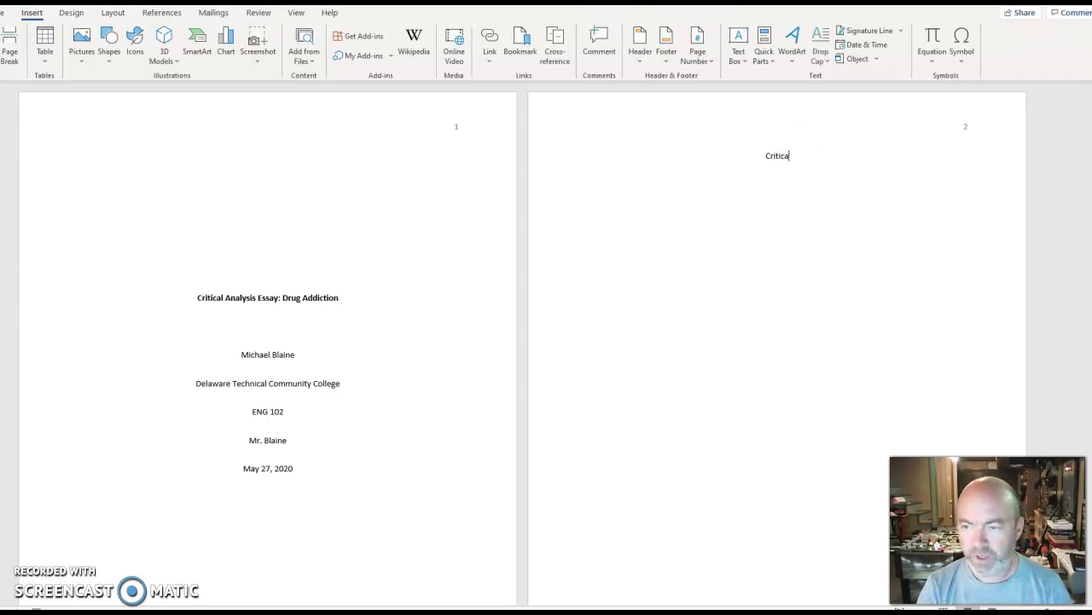
pyautogui.write('l Analys')
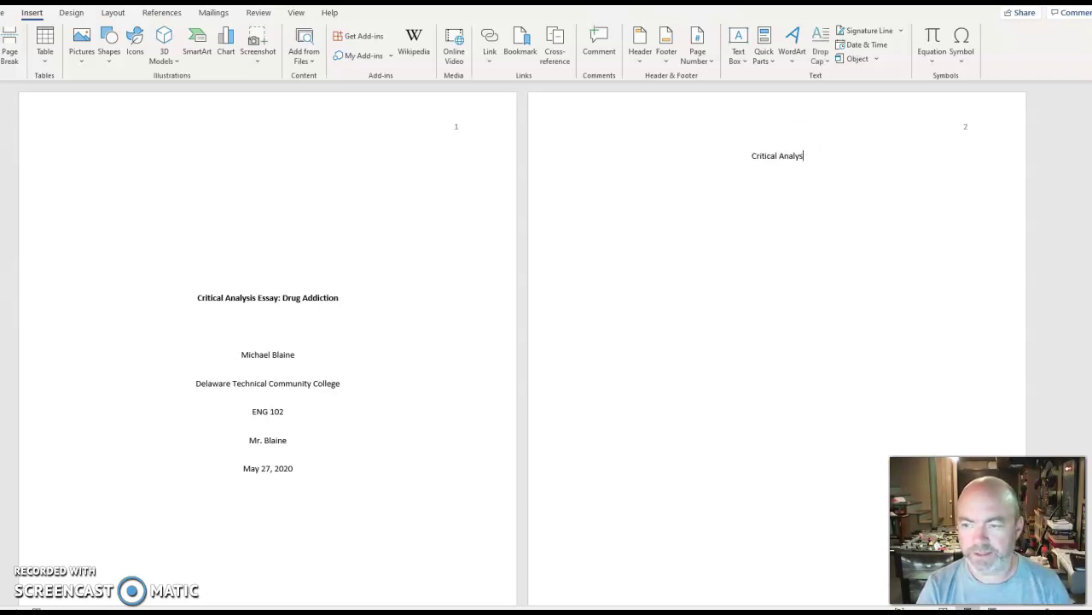
pyautogui.write('is Essay: ')
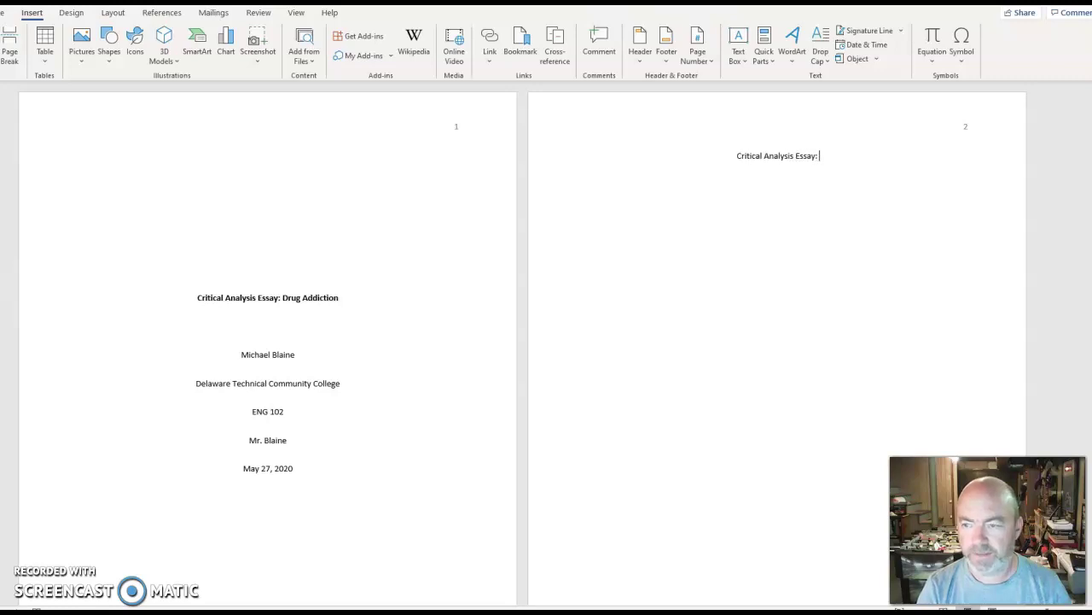
pyautogui.write('Drug Addiction')
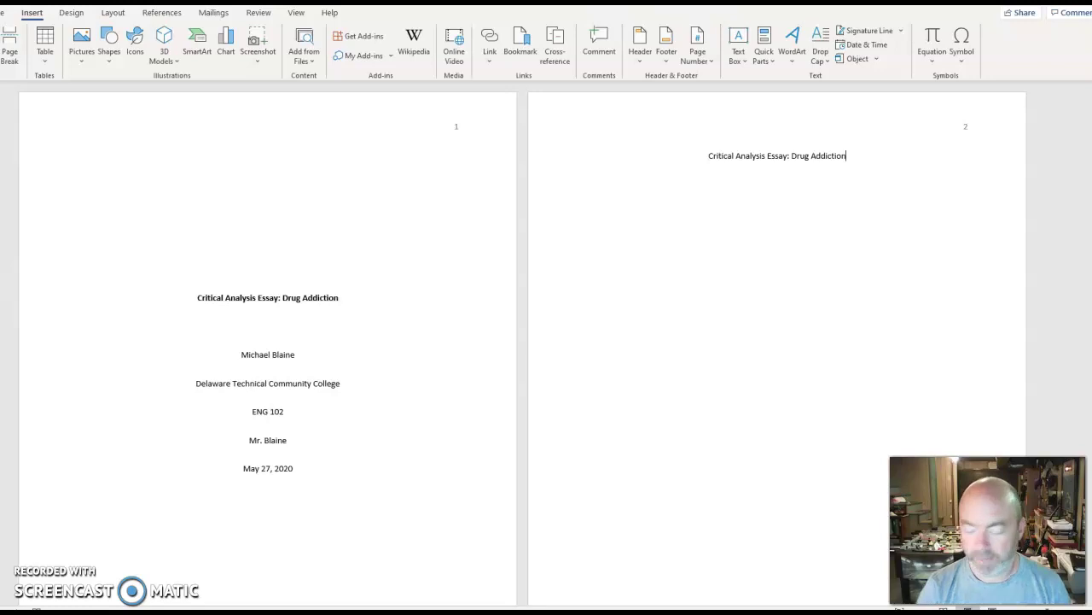
# Make the title on the second page bold and start a new line below it
pyautogui.moveTo(848, 156); pyautogui.dragTo(717, 162)
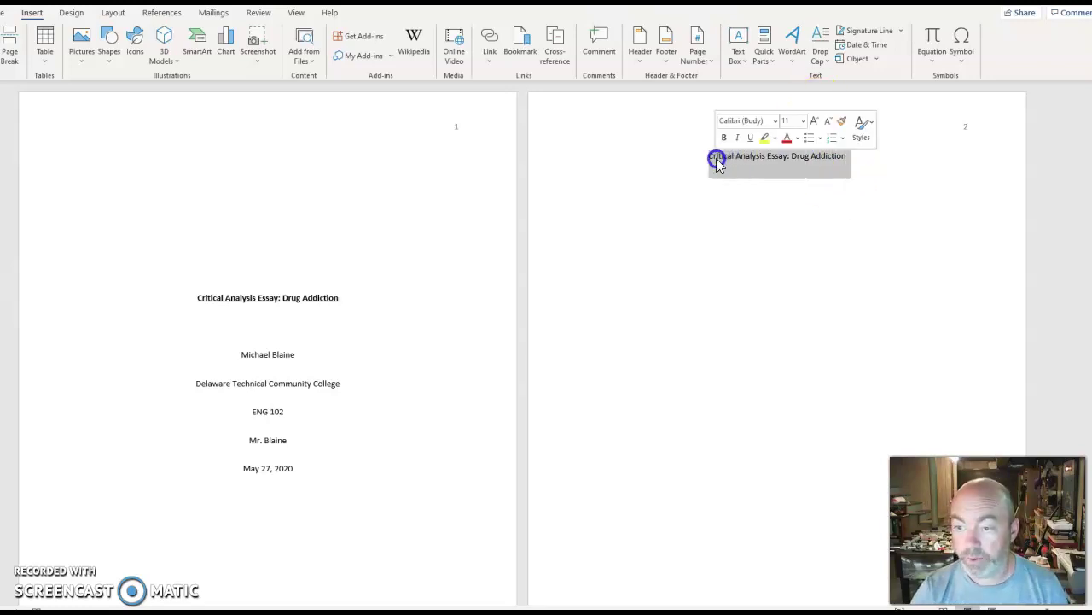
pyautogui.rightClick(758, 161)
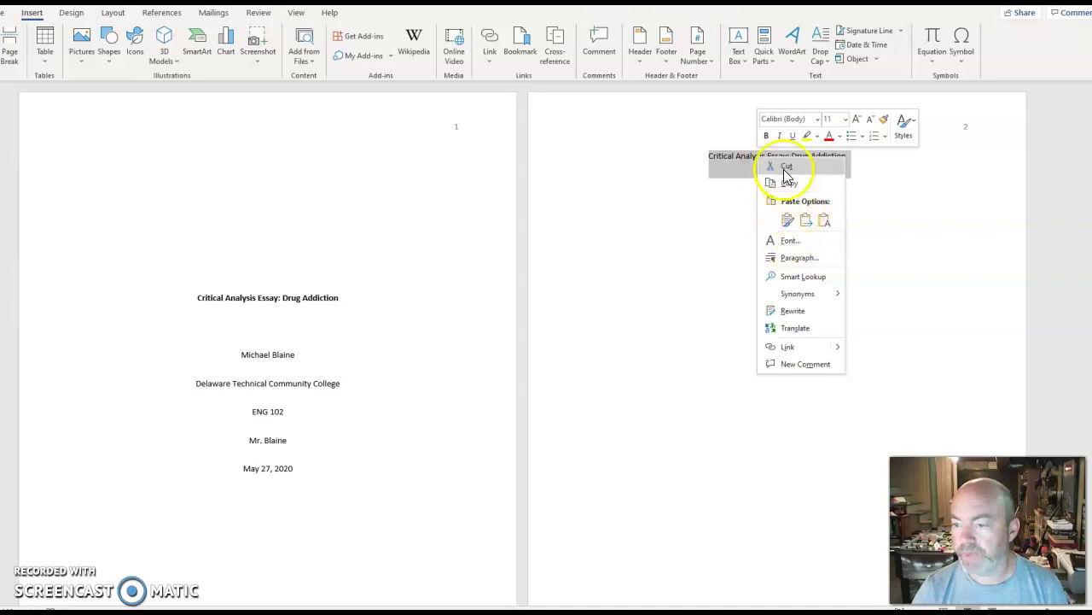
pyautogui.click(767, 136)
pyautogui.click(862, 156)
pyautogui.press('Return')
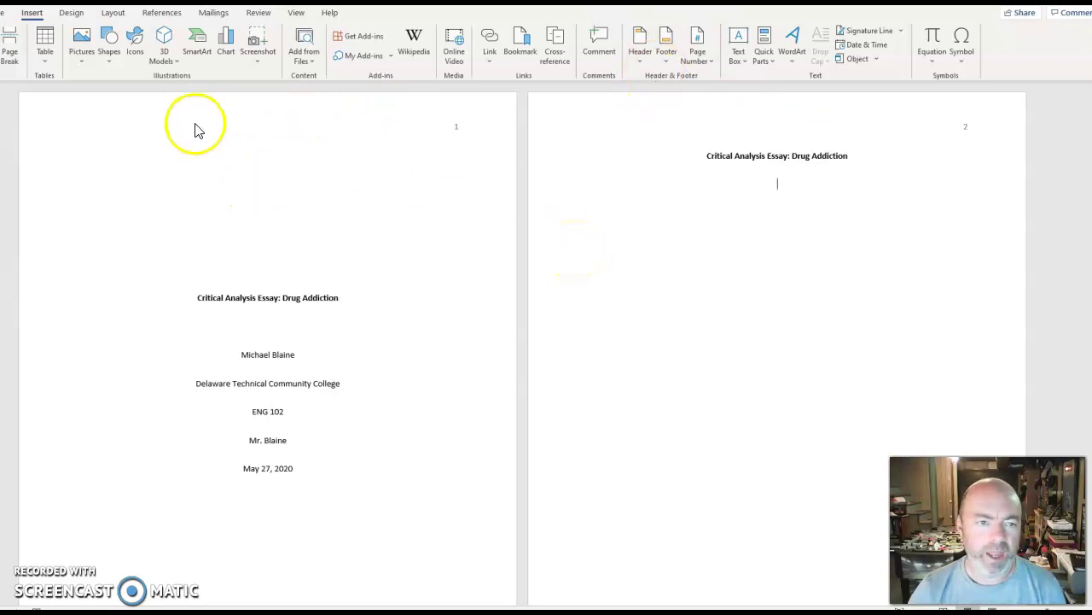
# Left-align the new line below the second page's title and indent its start by one tab stop
pyautogui.click(7, 38)
pyautogui.click(3, 12)
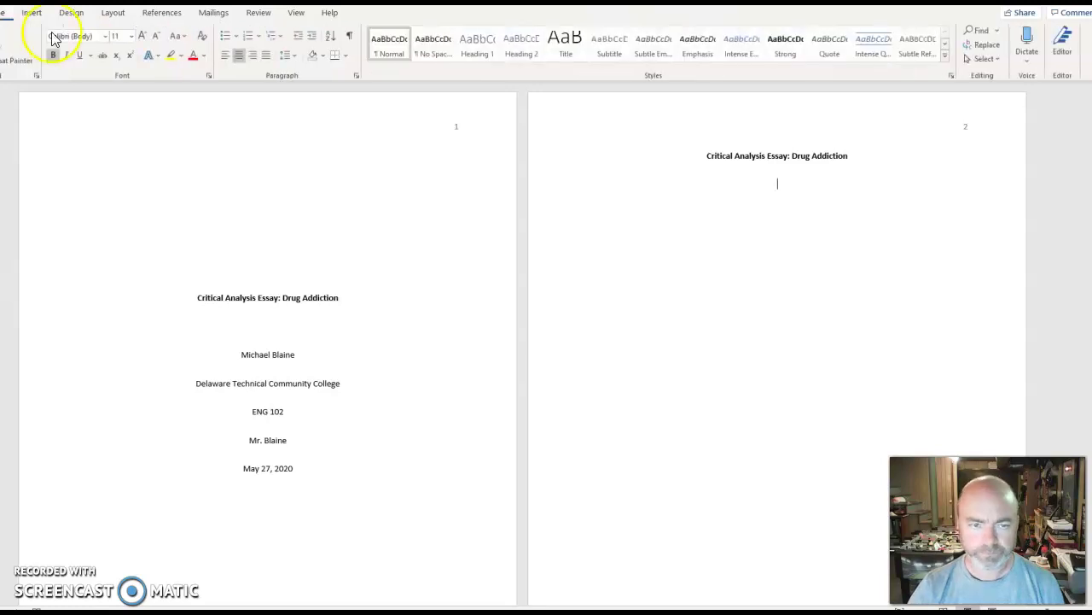
pyautogui.click(224, 56)
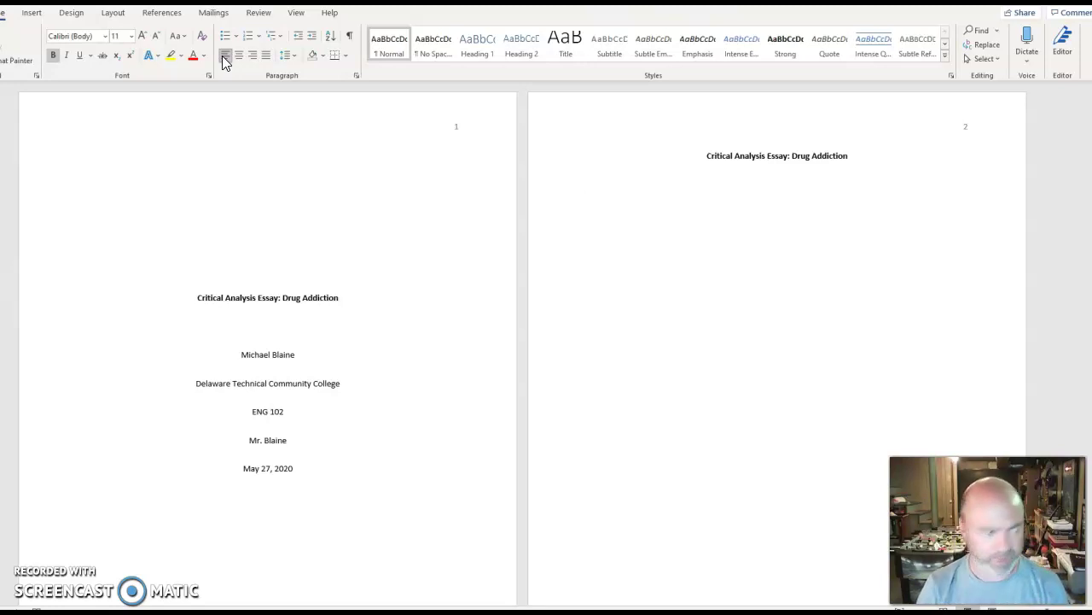
pyautogui.press('Tab')
pyautogui.write('In the')
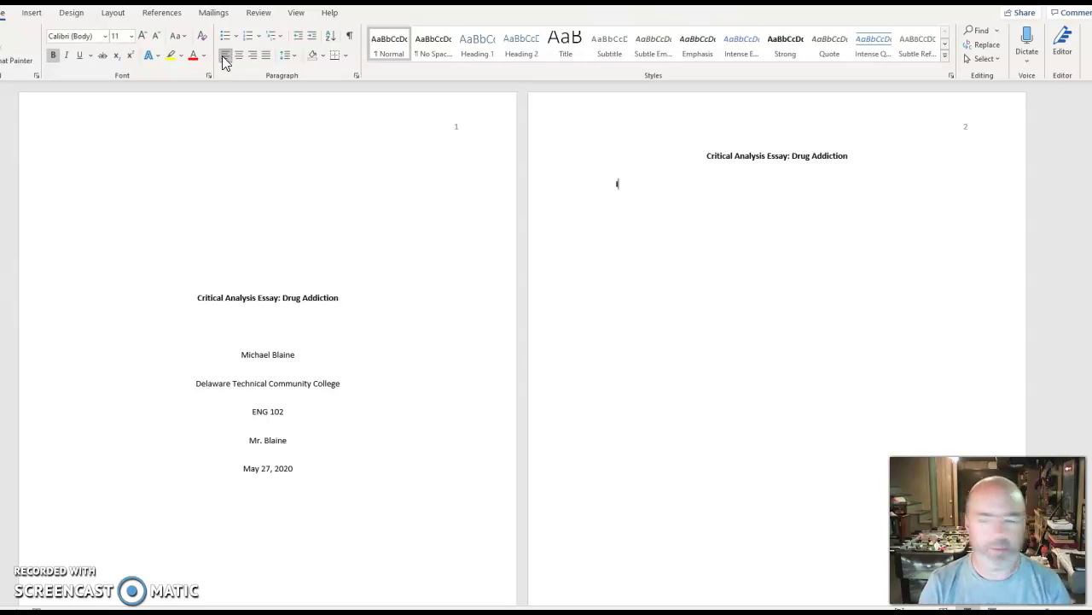
pyautogui.press('BackSpace')
pyautogui.press('BackSpace')
pyautogui.press('BackSpace')
pyautogui.press('BackSpace')
pyautogui.press('BackSpace')
pyautogui.press('BackSpace')
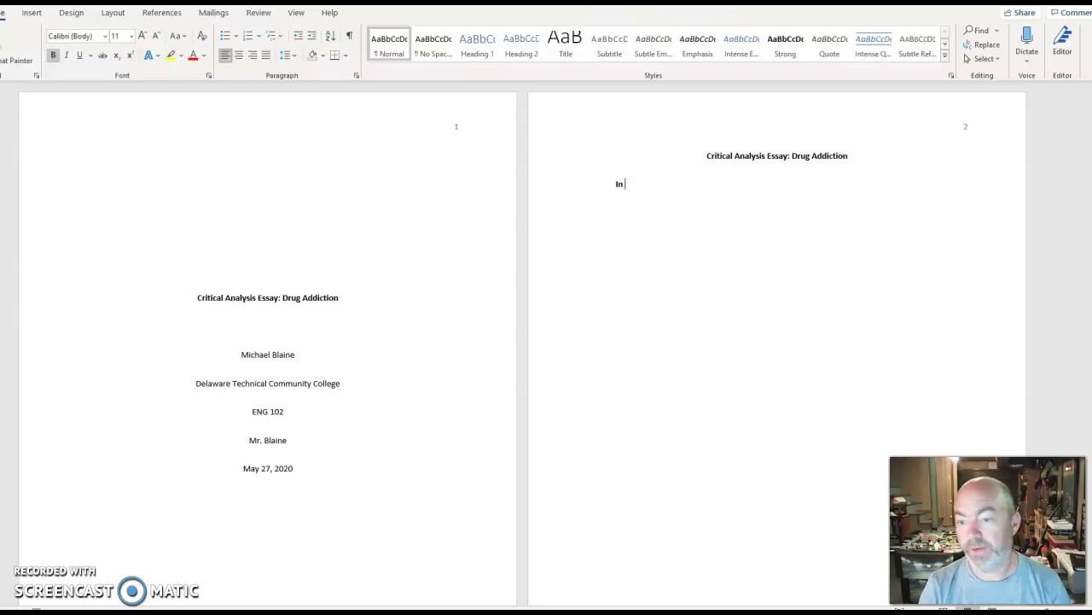
# Turn off bold and begin the introduction paragraph with "In the 2019 The Atlantic Article"
pyautogui.click(53, 55)
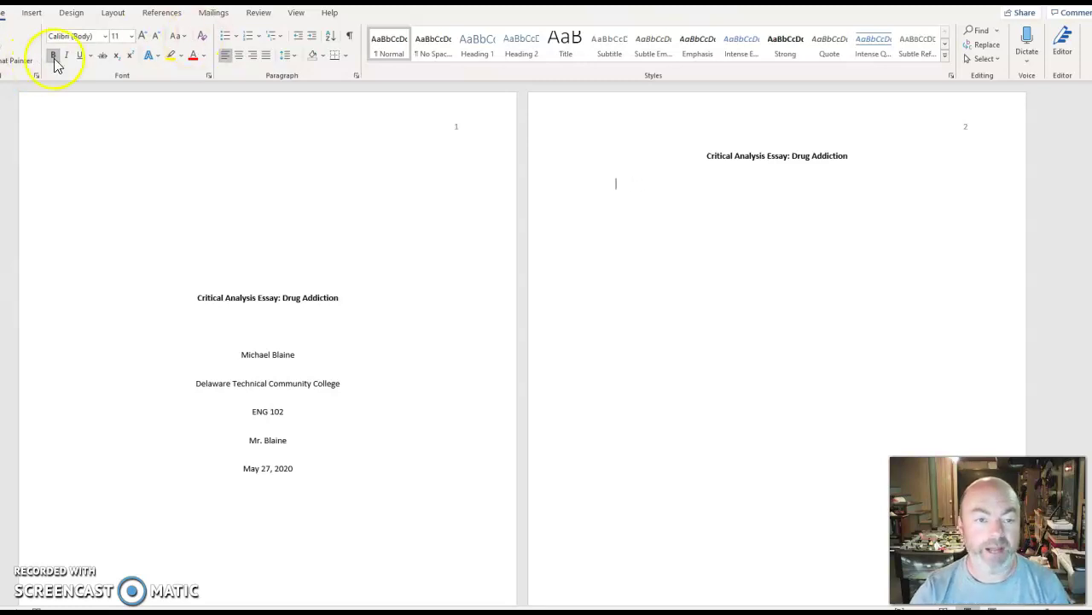
pyautogui.write('In the ')
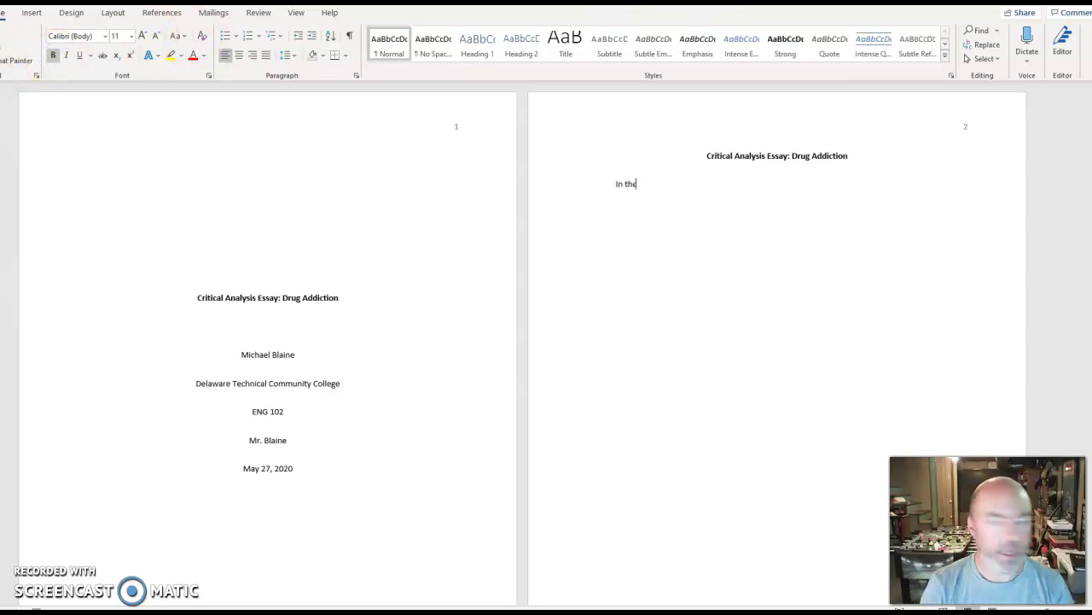
pyautogui.write('2019')
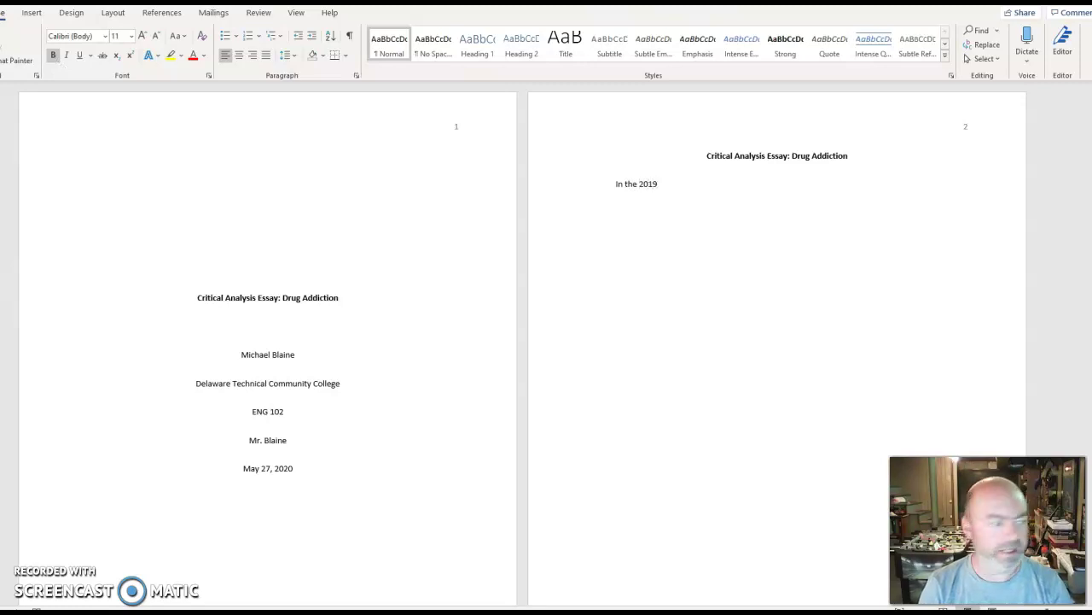
pyautogui.write(' The At')
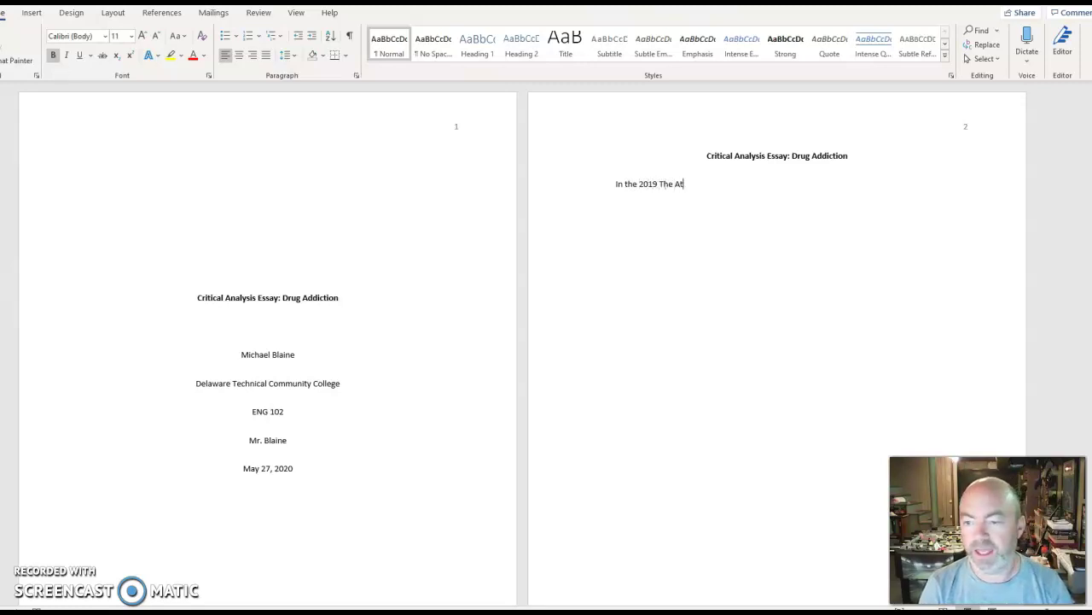
pyautogui.write('lantic A')
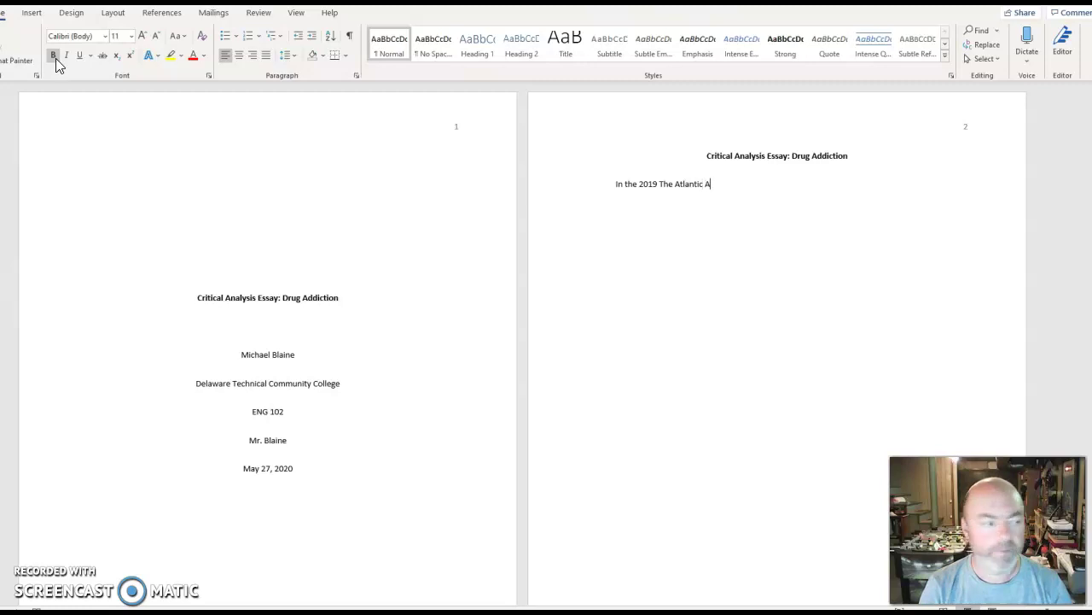
pyautogui.write('rticle')
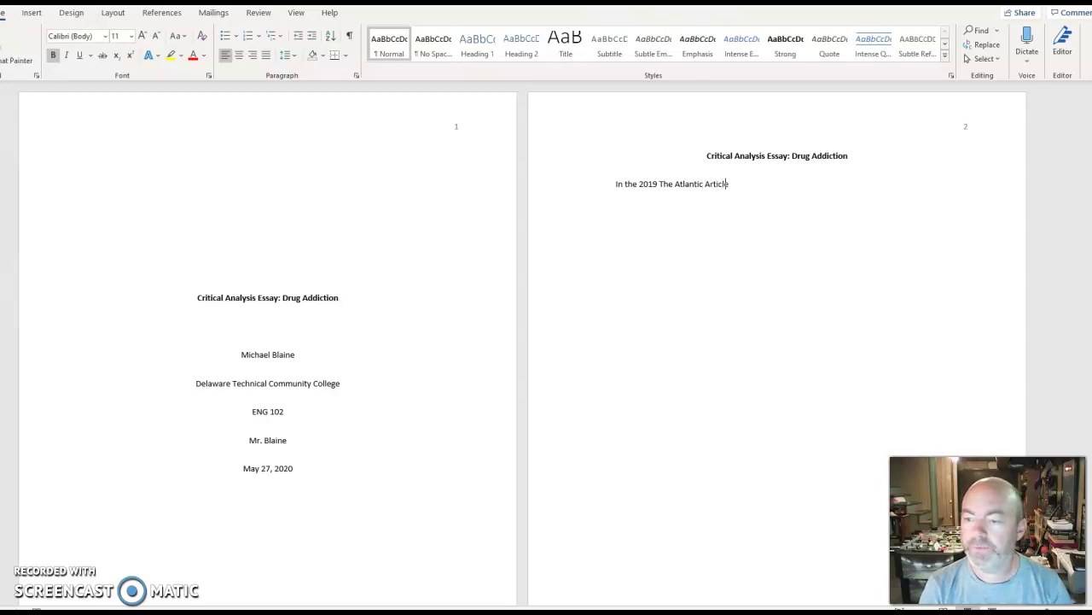
# Continue the introduction sentence with a comma and the article title "Physician Get Addicted Too," after an opening quotation mark
pyautogui.write(', "Phys')
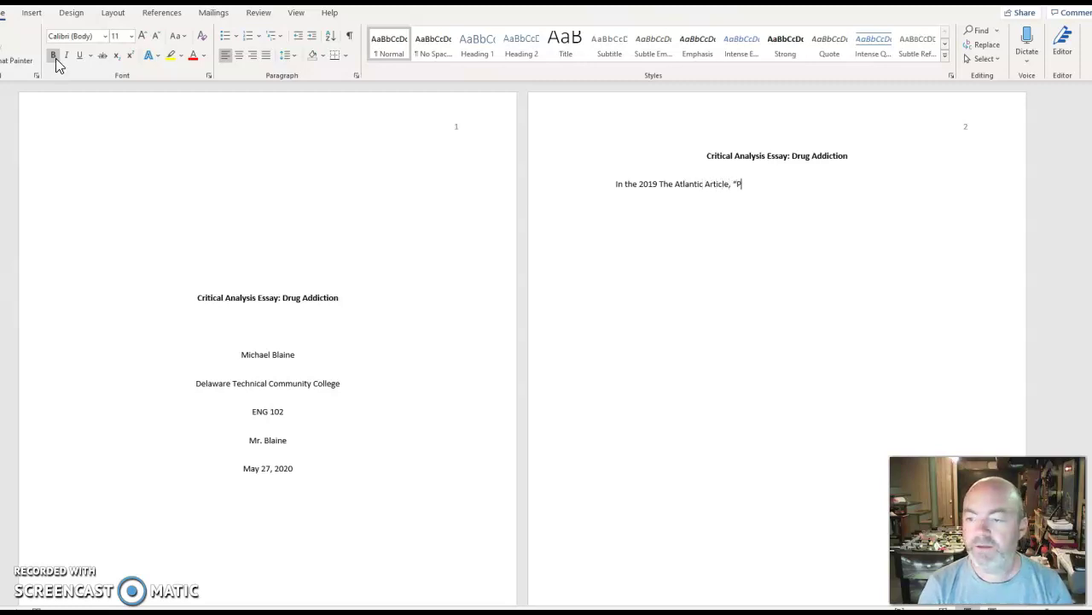
pyautogui.write('ician ')
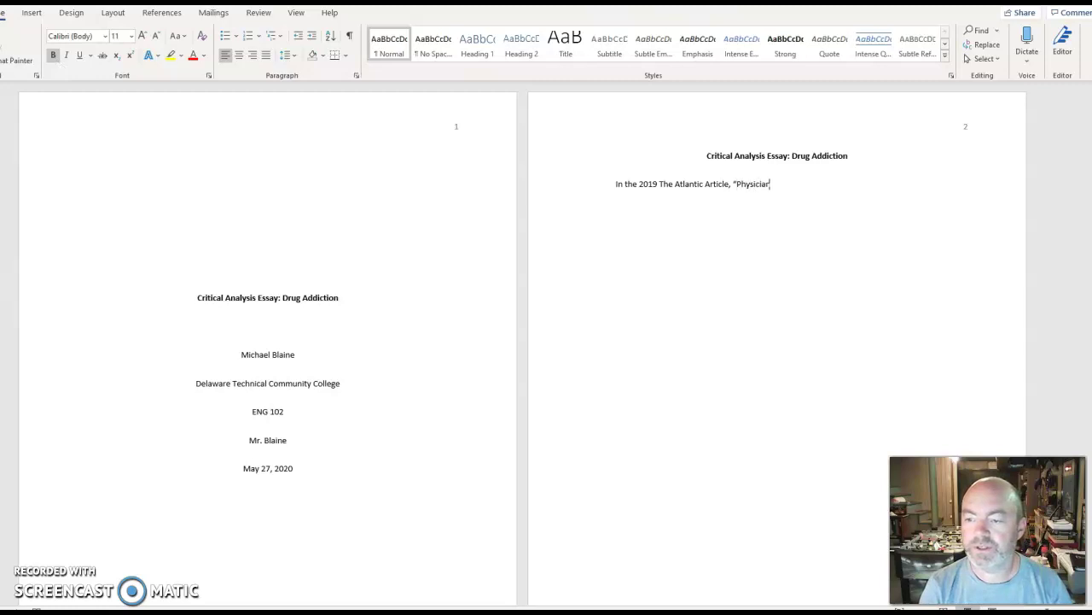
pyautogui.write('g')
pyautogui.press('BackSpace')
pyautogui.write('get')
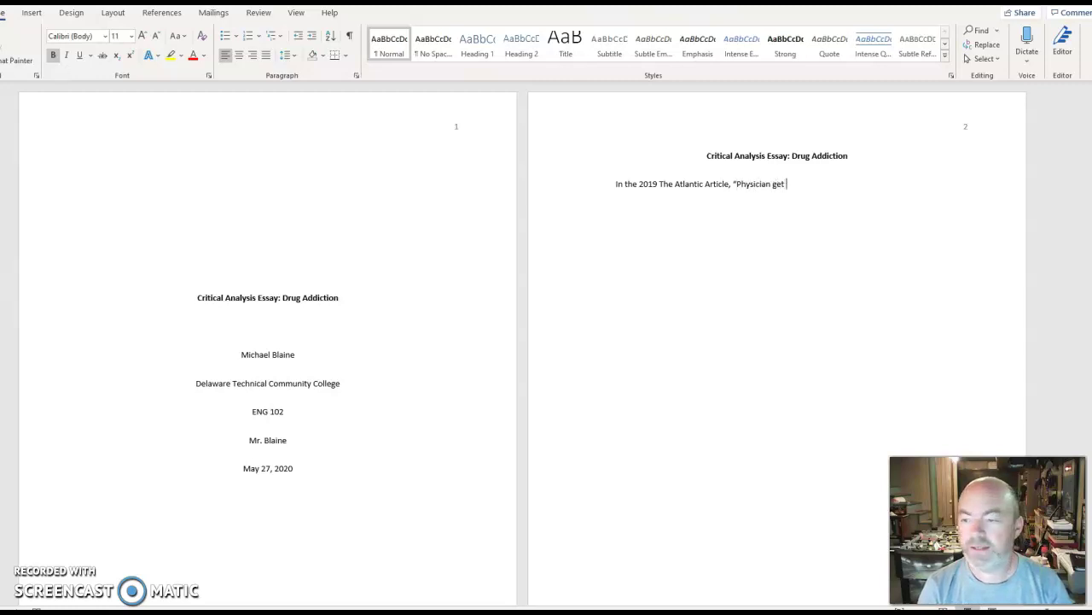
pyautogui.press('BackSpace')
pyautogui.press('BackSpace')
pyautogui.write('Get Addicted')
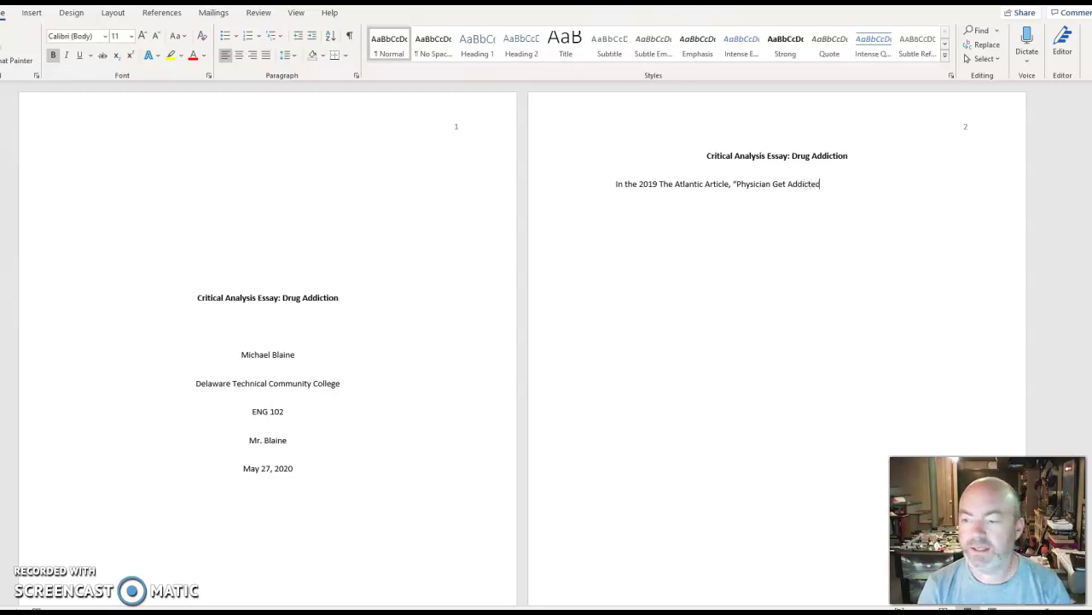
pyautogui.write(' Too,')
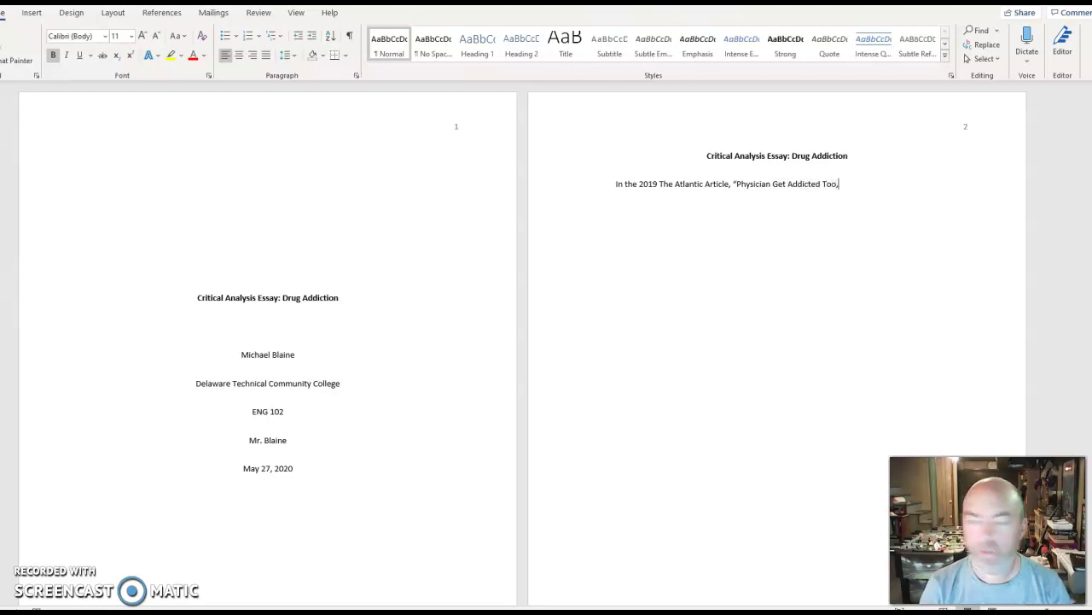
# Close the quotation and finish the introduction line with the article author's full name and "informs...."
pyautogui.write('" S')
pyautogui.write('am ')
pyautogui.write('Quin')
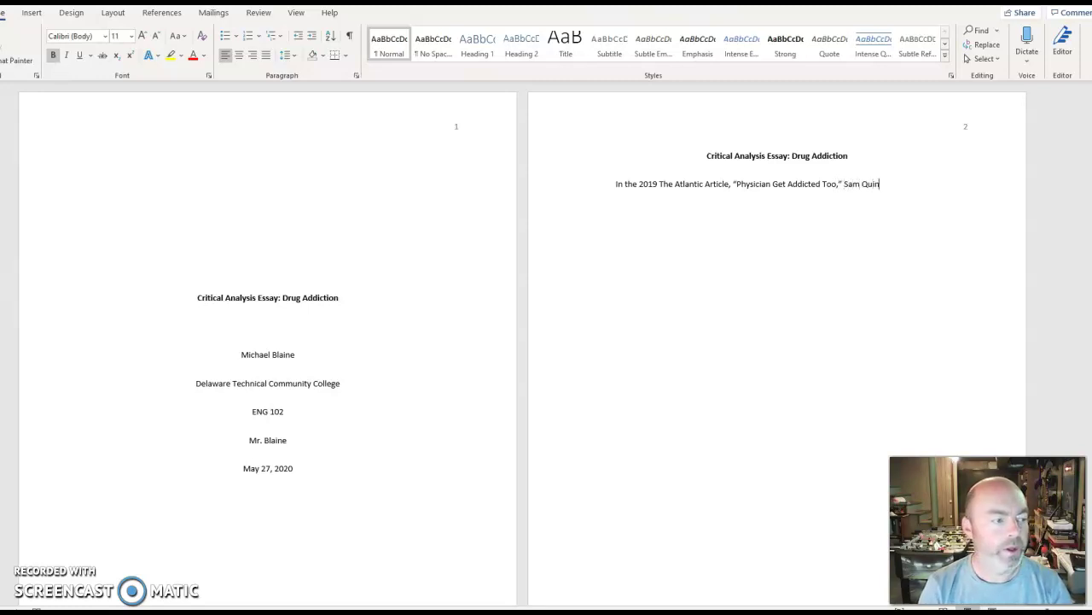
pyautogui.write('ones informs....')
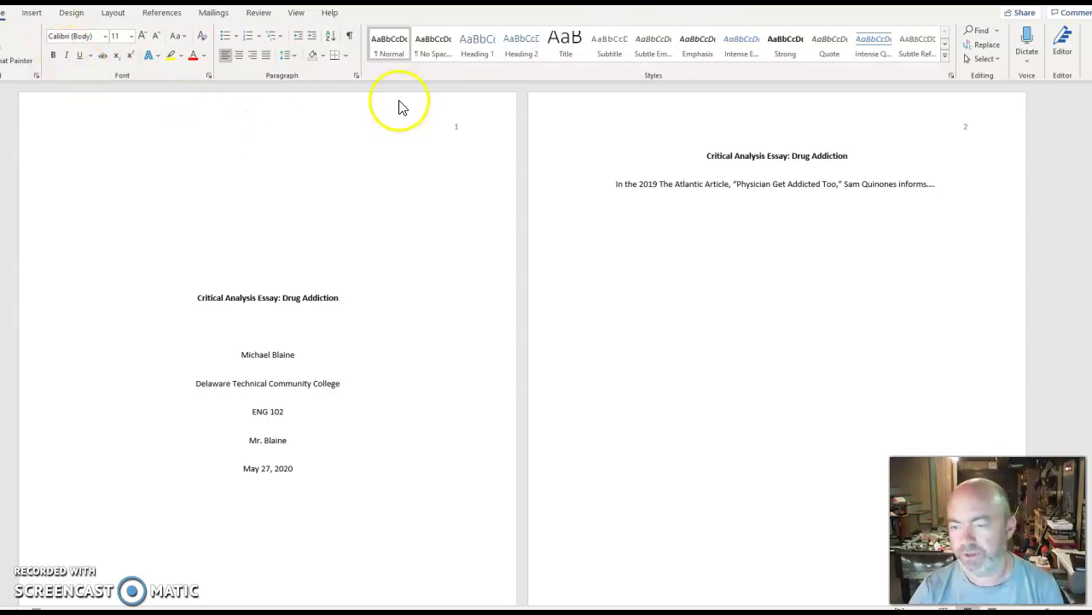
# Italicize the publication name "The Atlantic" in the introduction sentence
pyautogui.moveTo(661, 183); pyautogui.dragTo(704, 182)
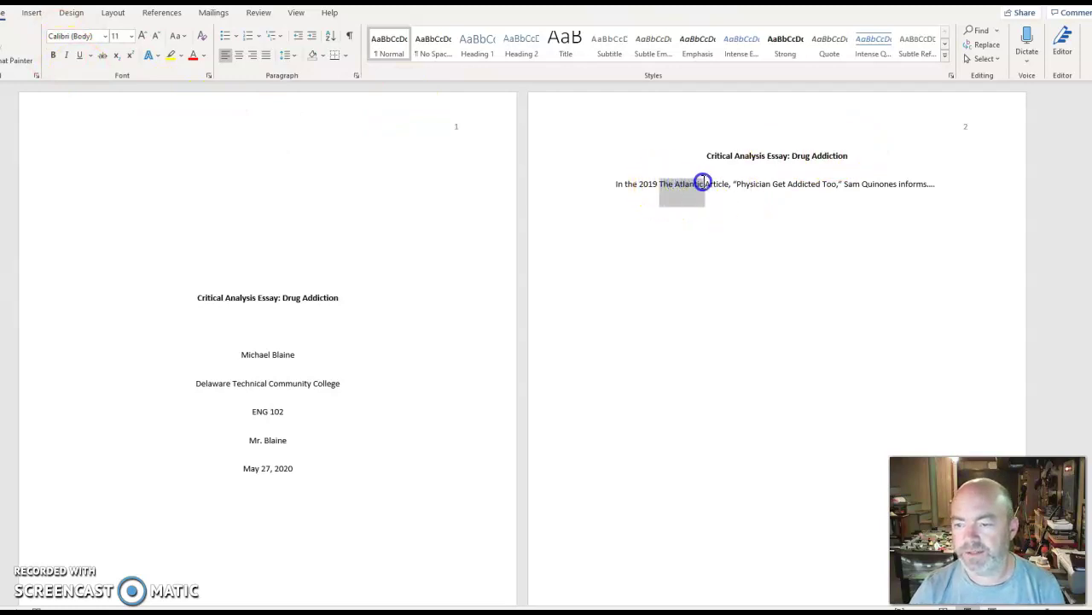
pyautogui.click(66, 55)
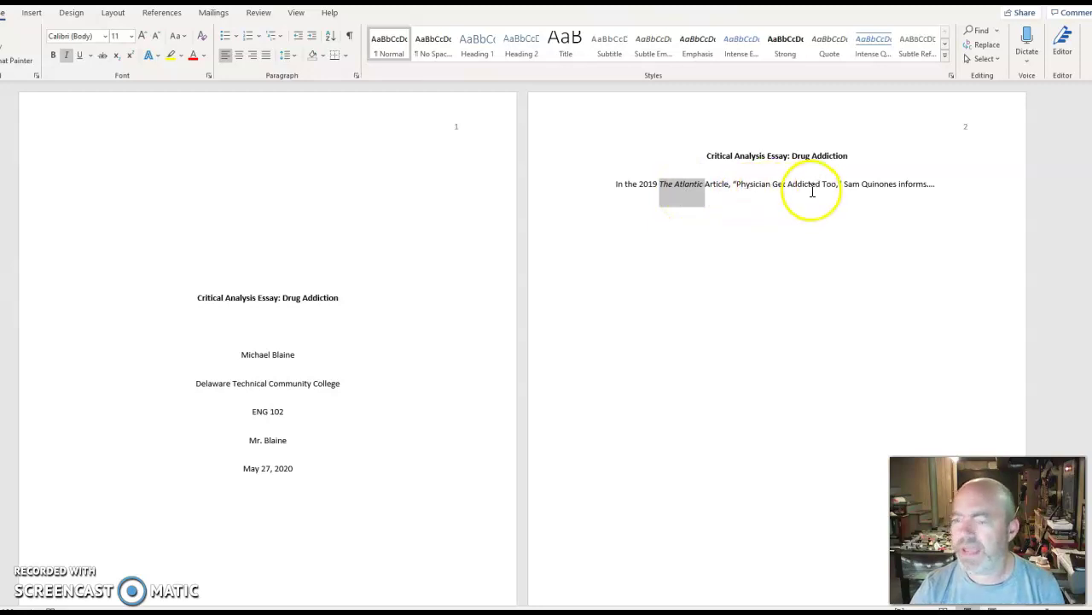
pyautogui.click(946, 185)
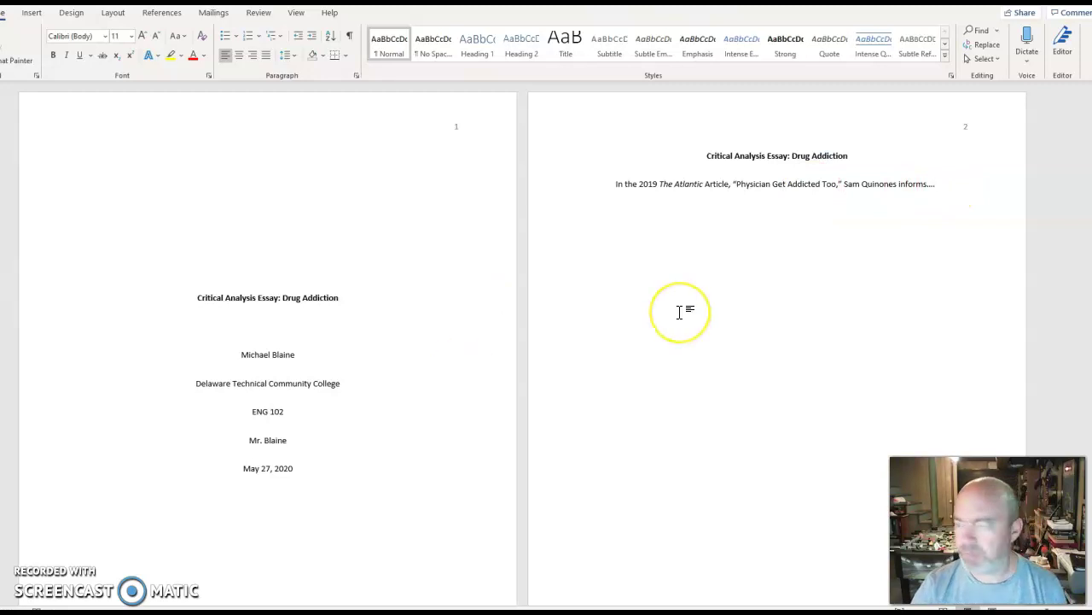
# Leave two blank lines below the introduction and add the bold, left-aligned section heading "Author Credibility"
pyautogui.press('Return')
pyautogui.press('Return')
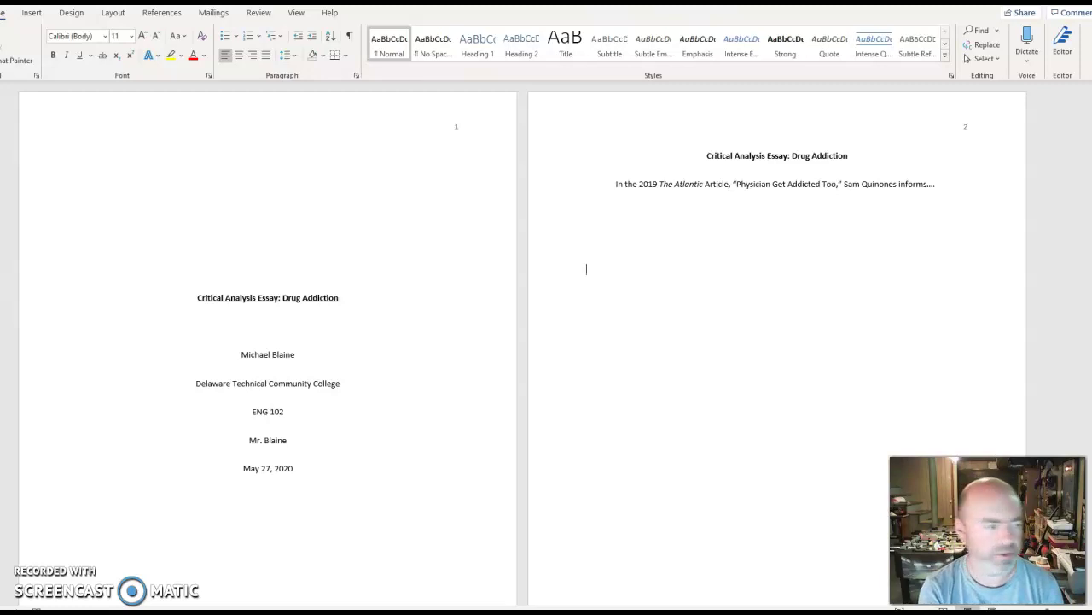
pyautogui.click(53, 55)
pyautogui.write('Author')
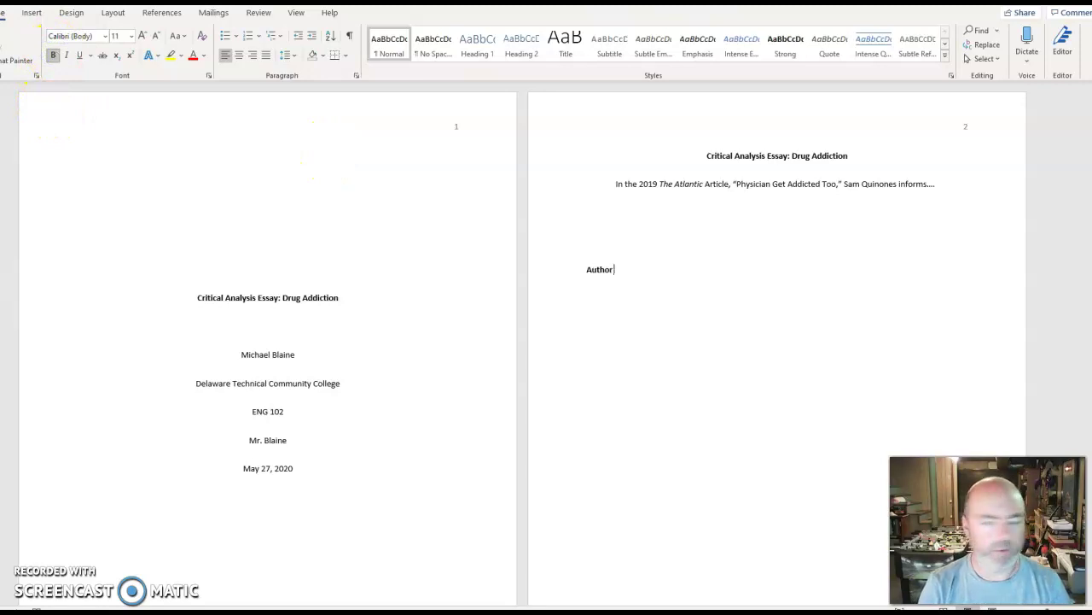
pyautogui.write(' Credibiilty')
pyautogui.press('BackSpace')
pyautogui.press('BackSpace')
pyautogui.press('BackSpace')
pyautogui.press('BackSpace')
pyautogui.write('lity')
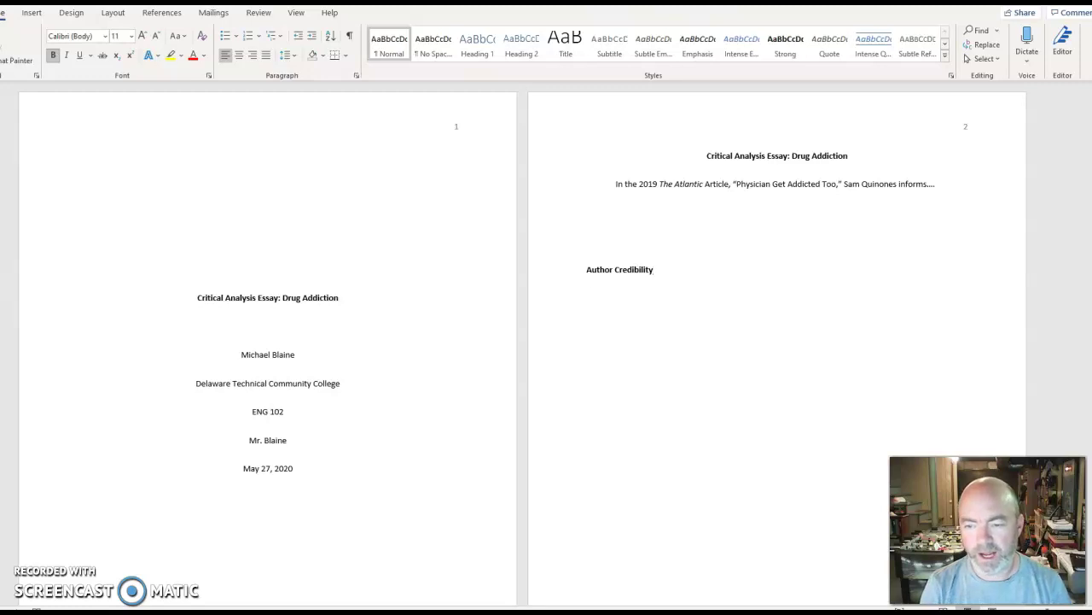
# Write the non-bold, indented line "Here is where this starts..." below the "Author Credibility" heading and center that heading
pyautogui.click(53, 55)
pyautogui.write('He')
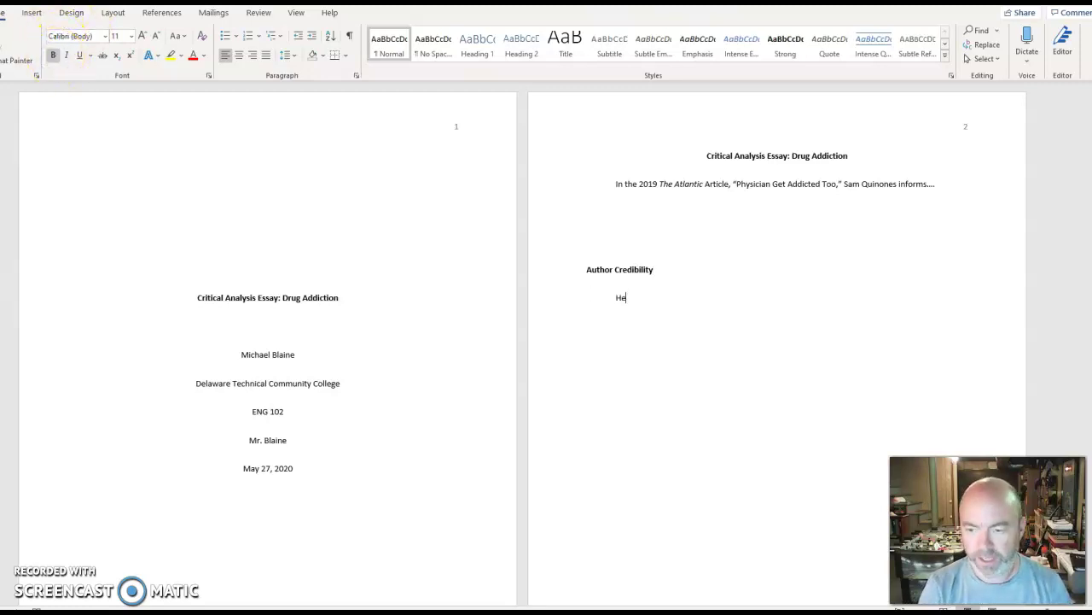
pyautogui.write('re is whe')
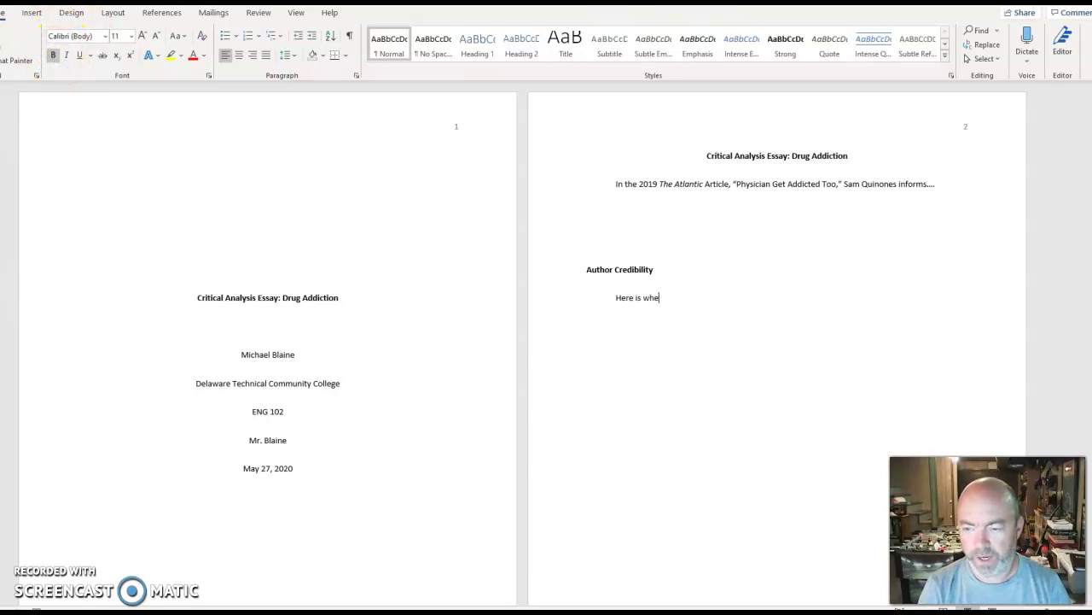
pyautogui.write('re this sta')
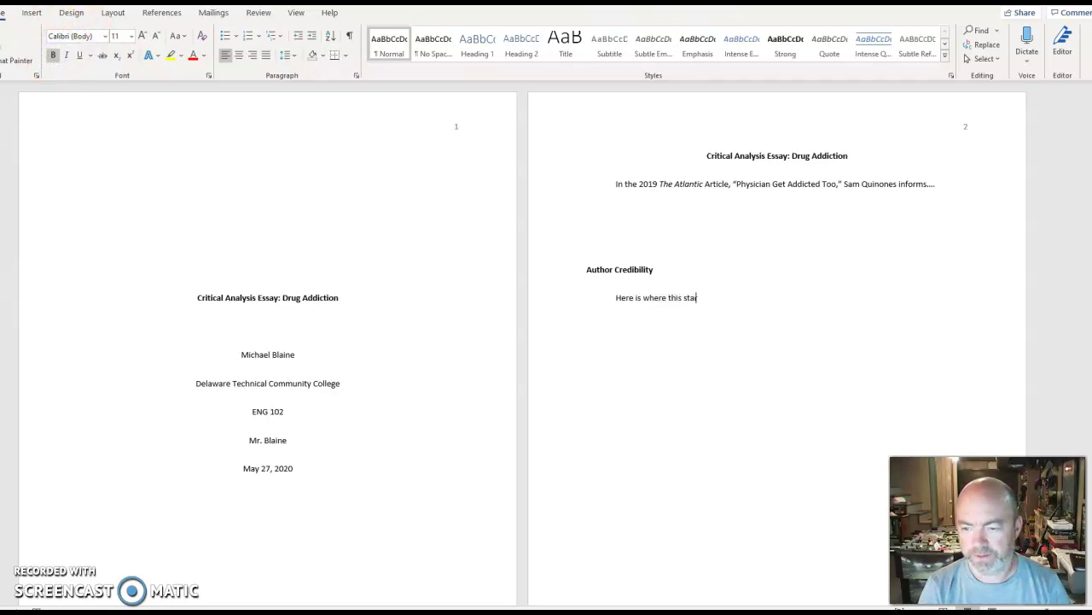
pyautogui.write('rts...')
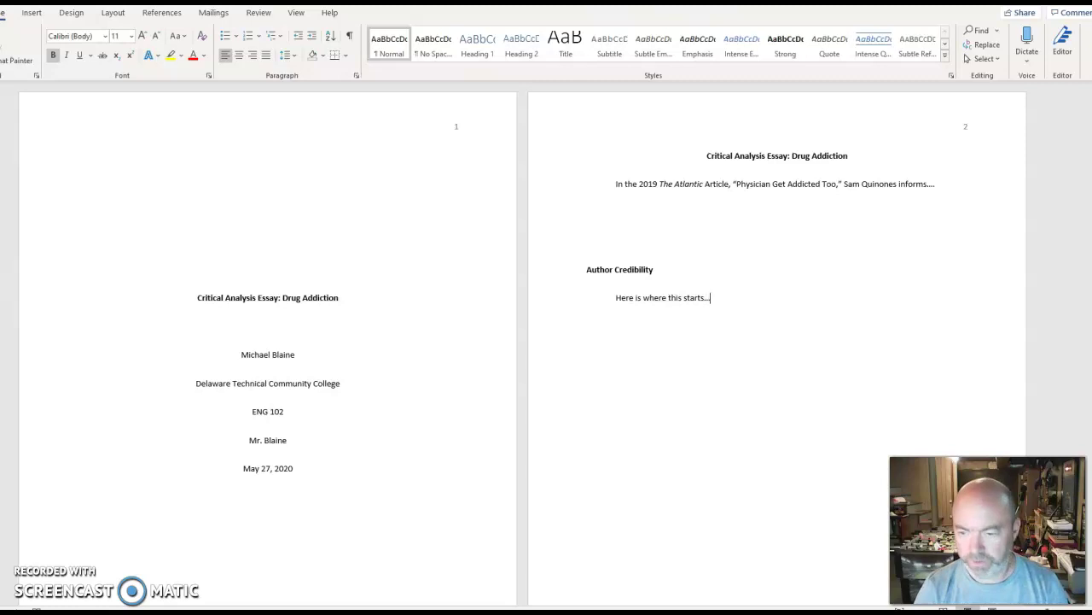
pyautogui.moveTo(586, 266); pyautogui.dragTo(654, 269)
pyautogui.click(238, 54)
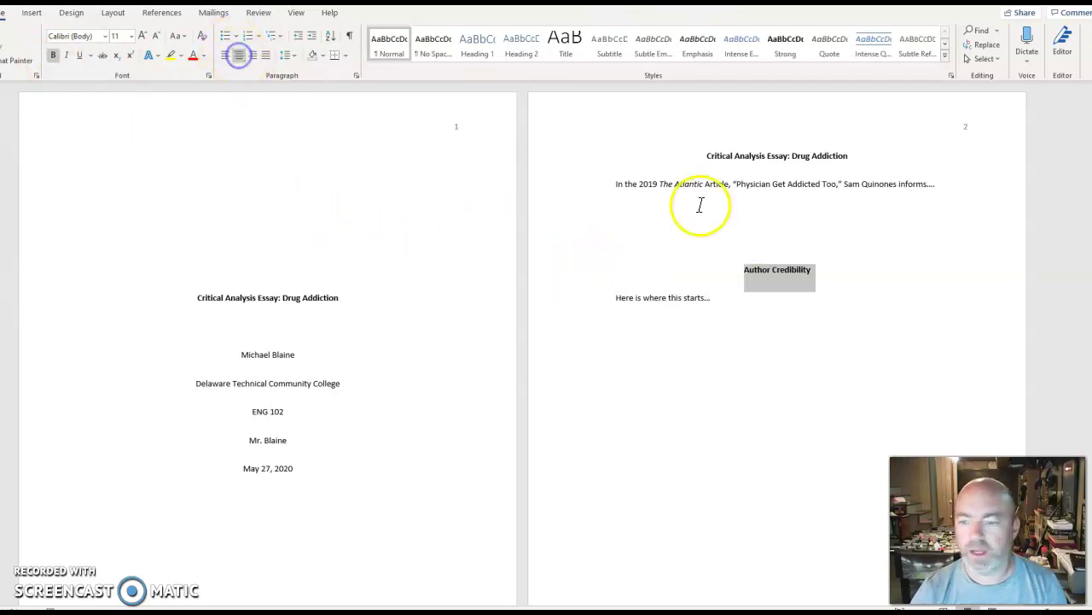
# Add the lines "Evidence", "Language" and "Conclusion" as separate paragraphs below the Author Credibility placeholder text
pyautogui.click(743, 312)
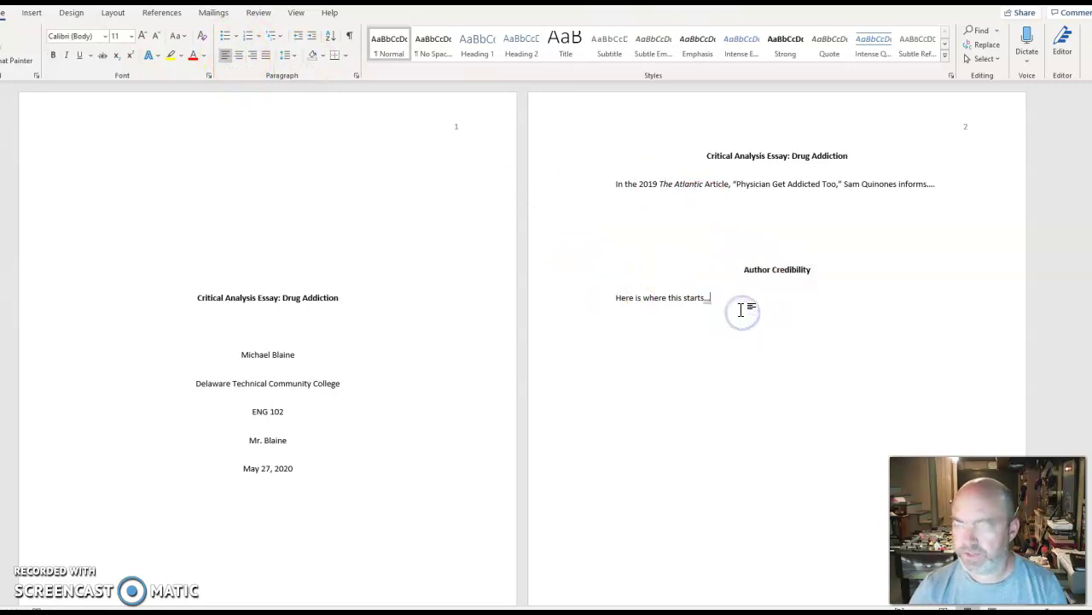
pyautogui.press('Return')
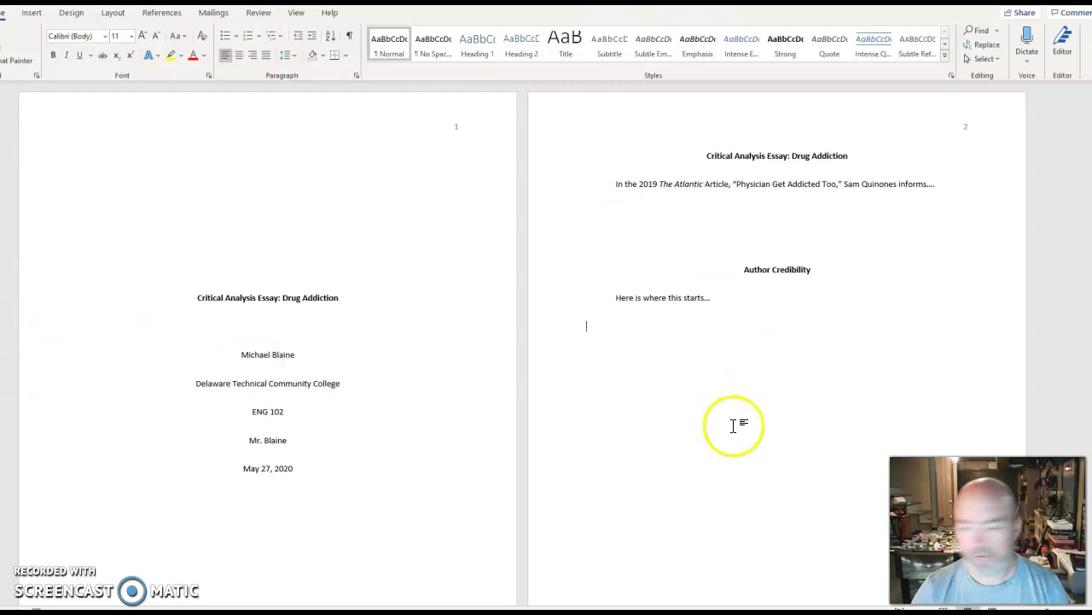
pyautogui.write('Evidence')
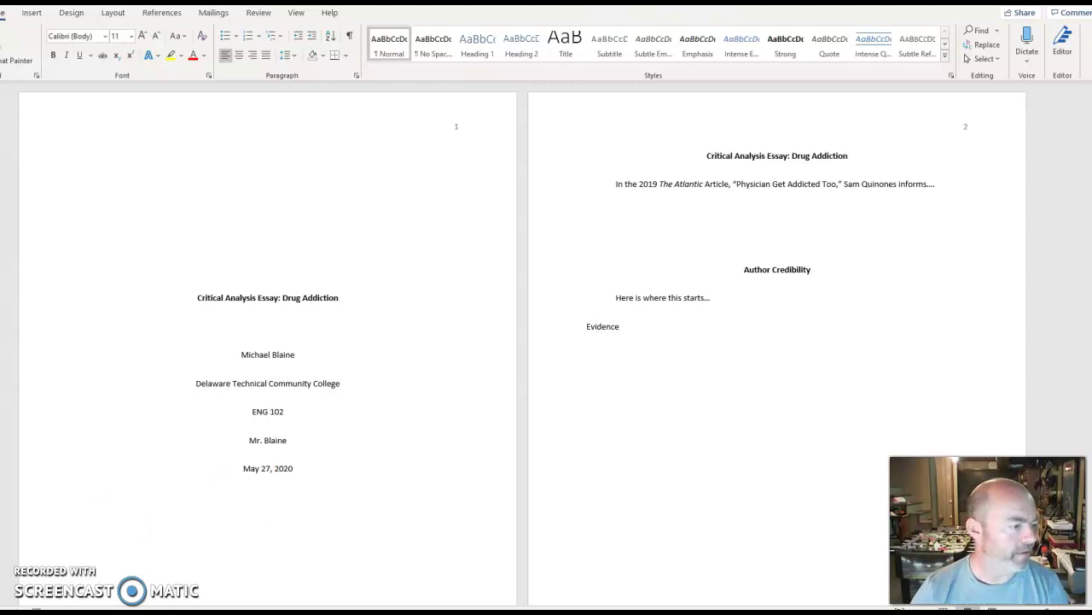
pyautogui.write('Langu')
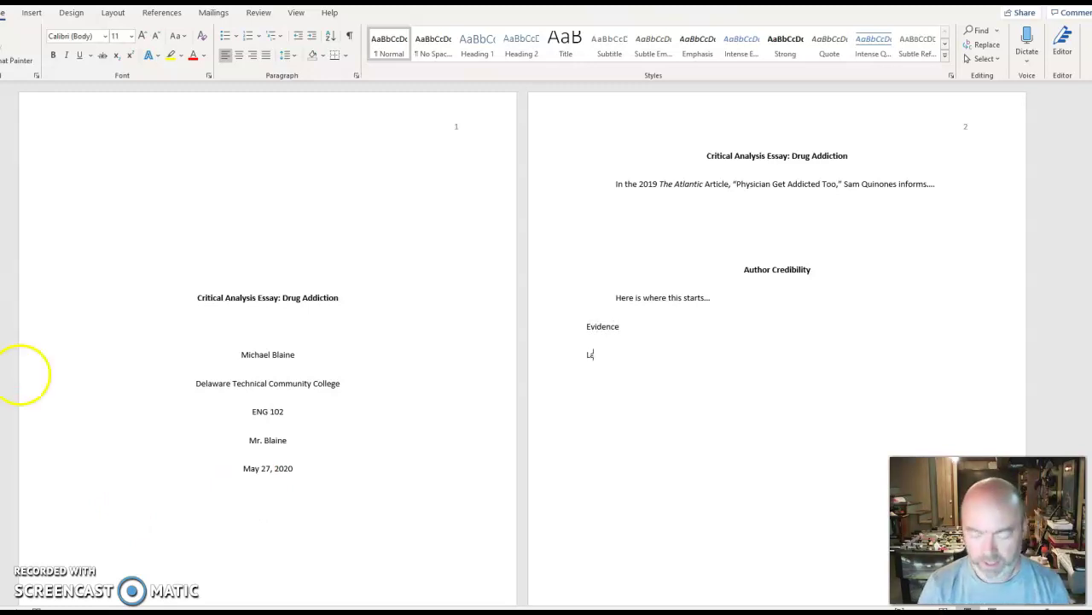
pyautogui.write('age')
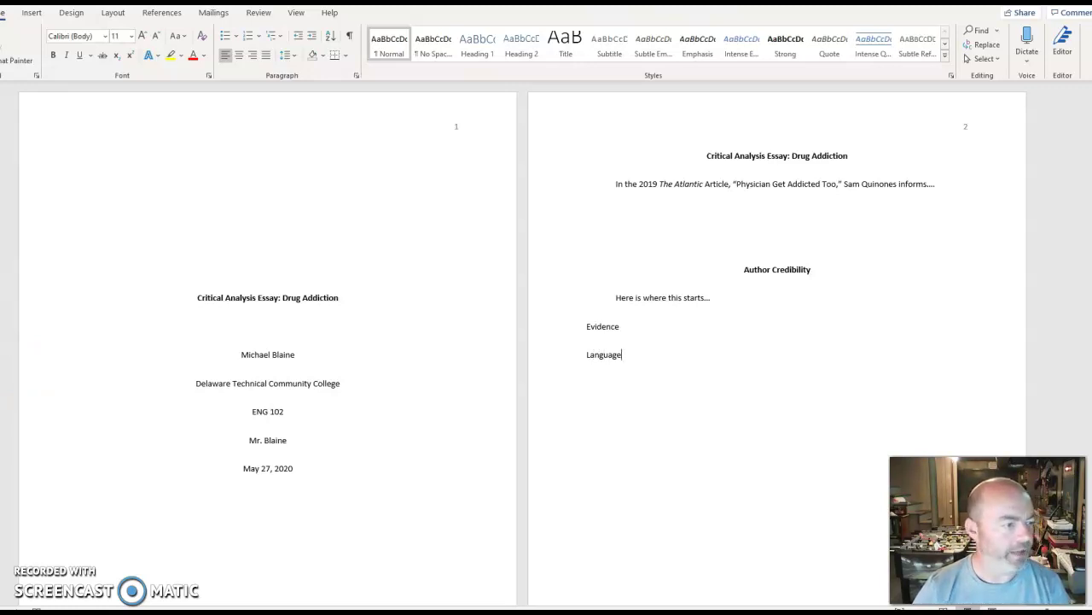
pyautogui.write('Conclusion')
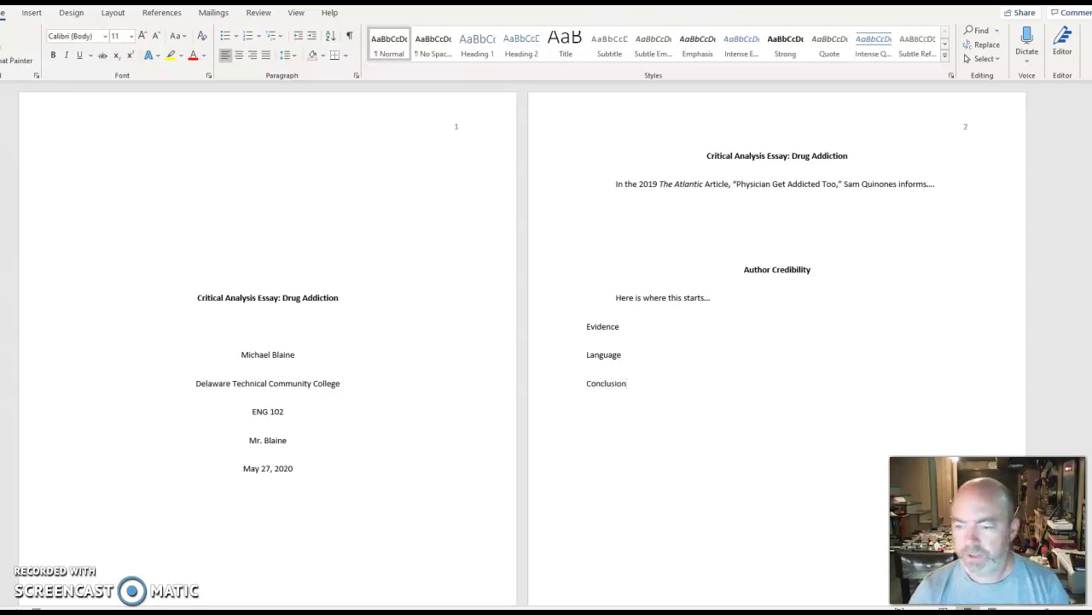
# Center the "Evidence", "Language" and "Conclusion" lines and make them bold
pyautogui.moveTo(593, 327); pyautogui.dragTo(624, 381)
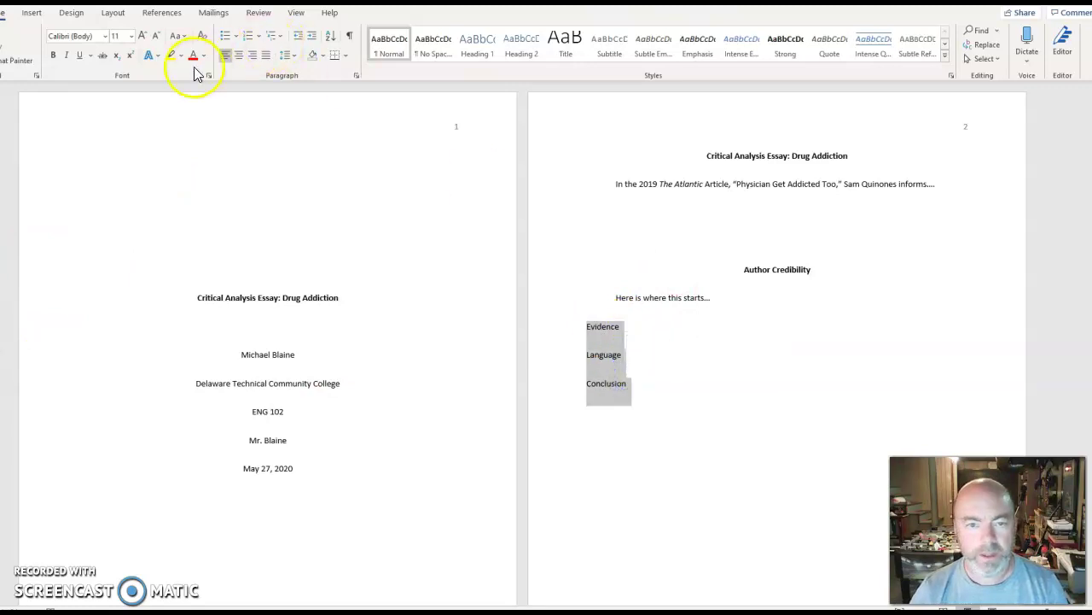
pyautogui.click(239, 55)
pyautogui.click(52, 55)
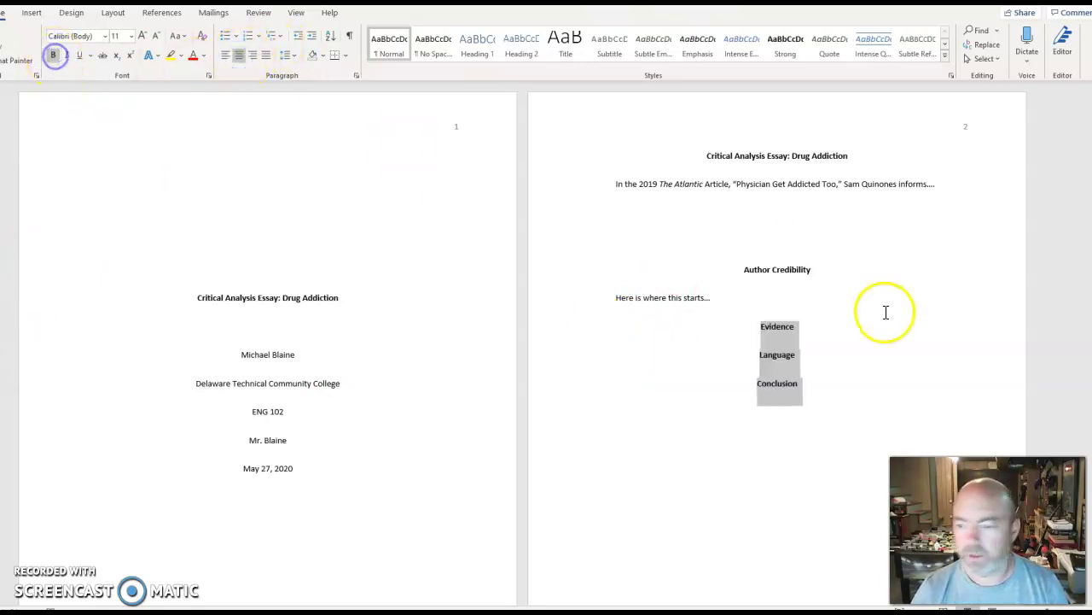
# Insert an empty line below the "Evidence" heading and another below the "Language" heading
pyautogui.click(821, 330)
pyautogui.press('Return')
pyautogui.click(798, 388)
pyautogui.press('Return')
pyautogui.click(812, 442)
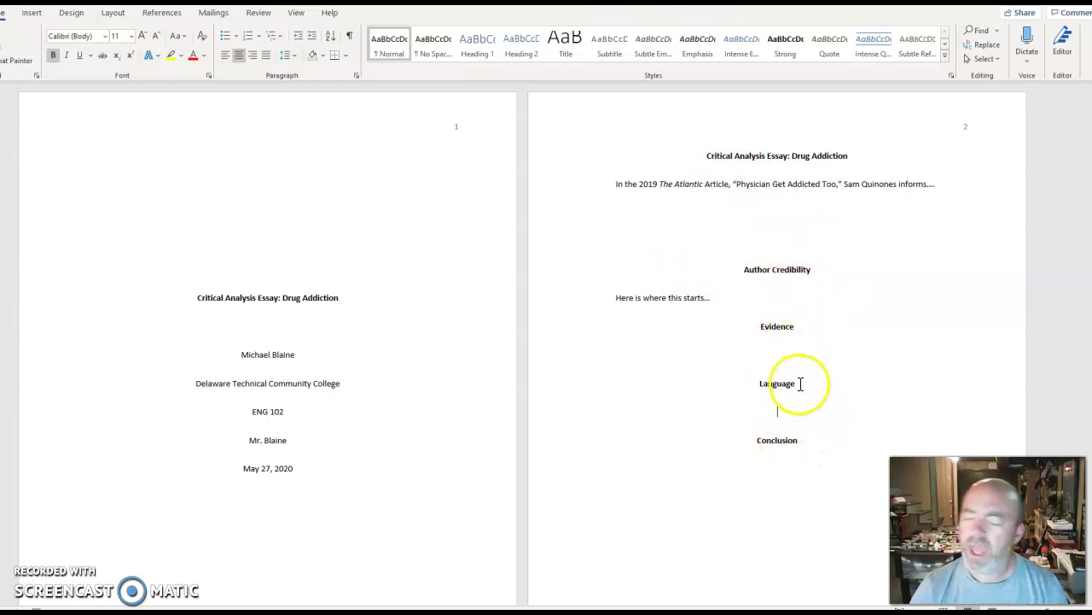
# Left-align the empty line below "Evidence" with a first-line indent and turn off bold for it
pyautogui.click(772, 356)
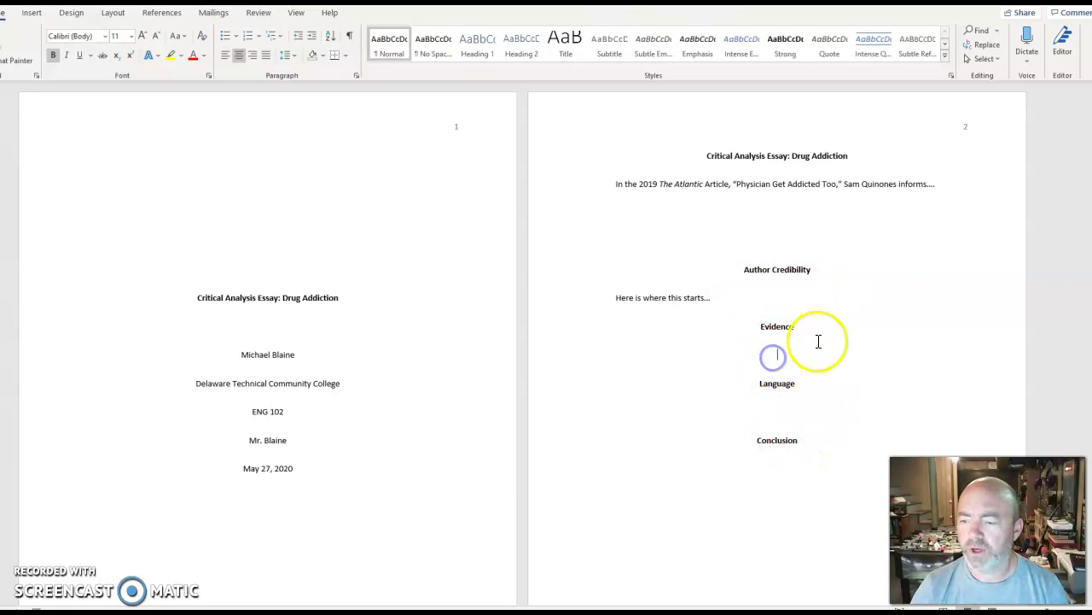
pyautogui.click(224, 55)
pyautogui.write('Her')
pyautogui.press('BackSpace')
pyautogui.press('BackSpace')
pyautogui.press('BackSpace')
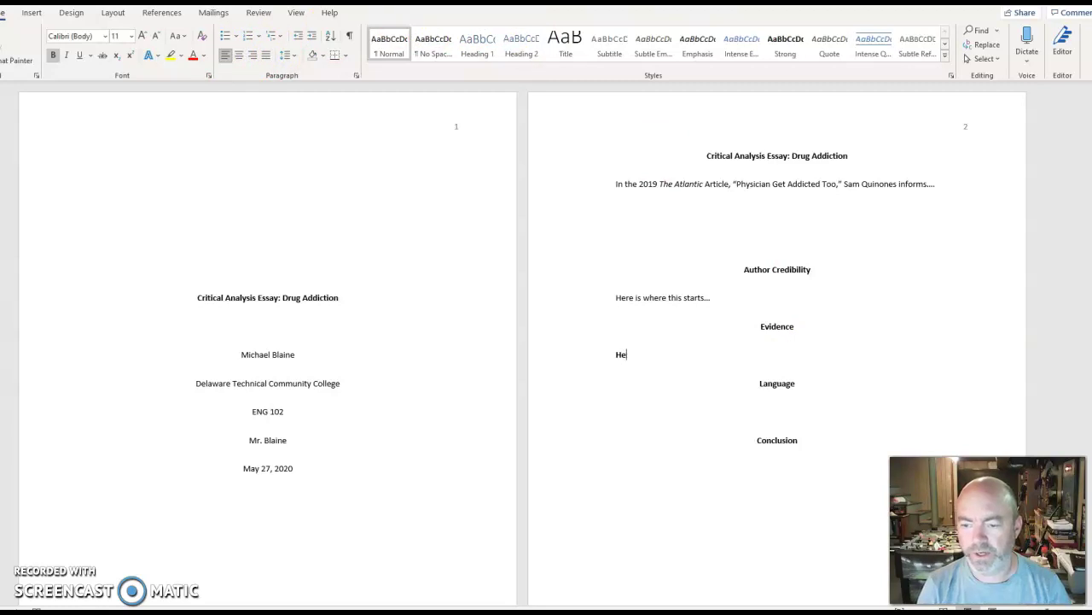
pyautogui.click(56, 52)
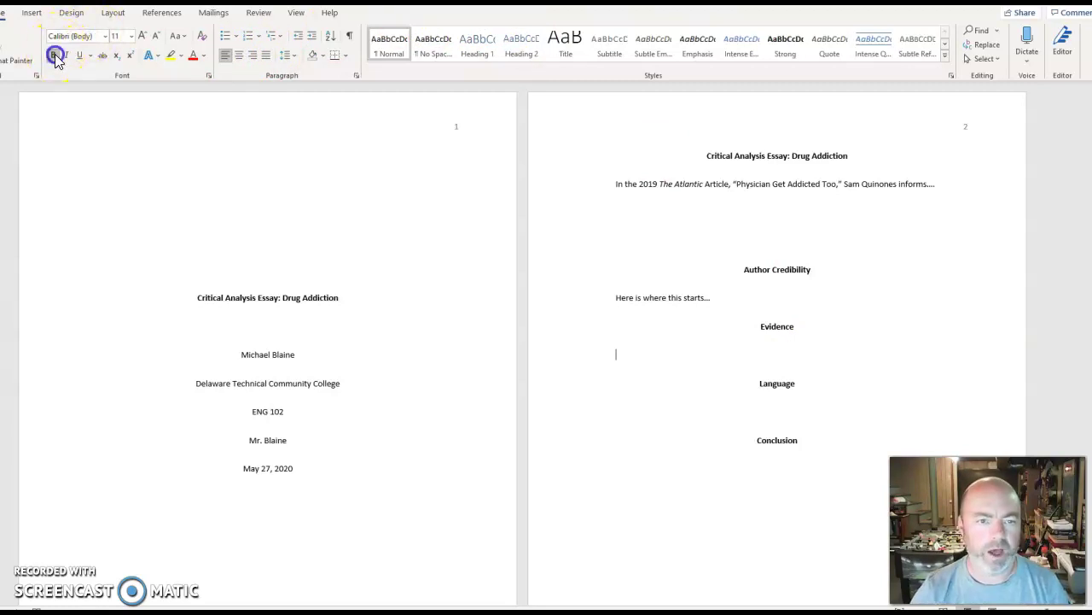
# Write the placeholder sentence "Here is where this starts..." on the line below the "Evidence" heading
pyautogui.write('Her eis')
pyautogui.press('BackSpace')
pyautogui.press('BackSpace')
pyautogui.press('BackSpace')
pyautogui.press('BackSpace')
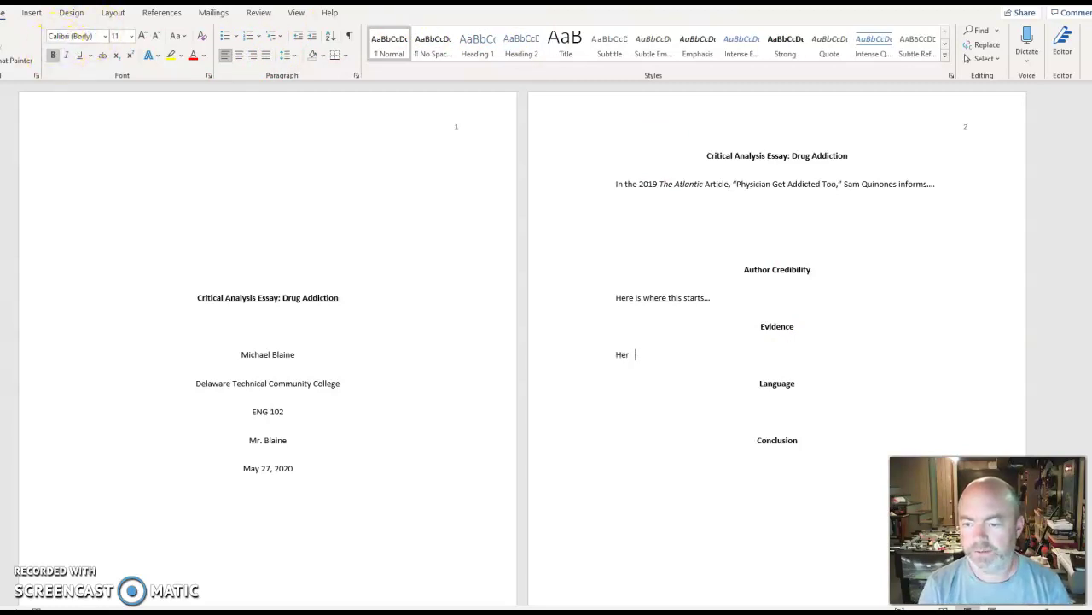
pyautogui.write('e is wehre')
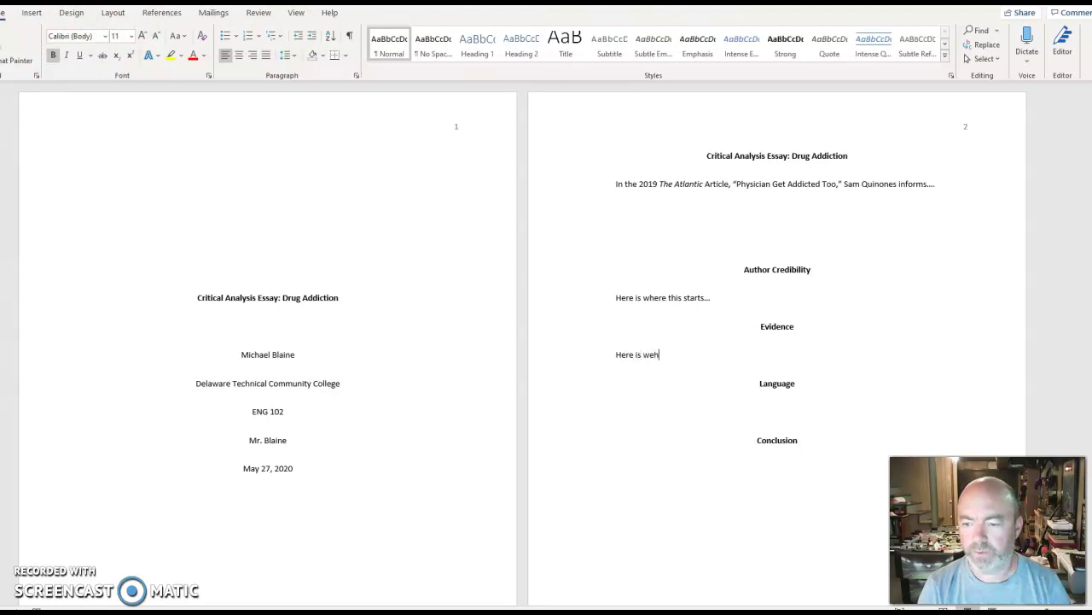
pyautogui.press('BackSpace')
pyautogui.press('BackSpace')
pyautogui.press('BackSpace')
pyautogui.press('BackSpace')
pyautogui.press('BackSpace')
pyautogui.write('here t')
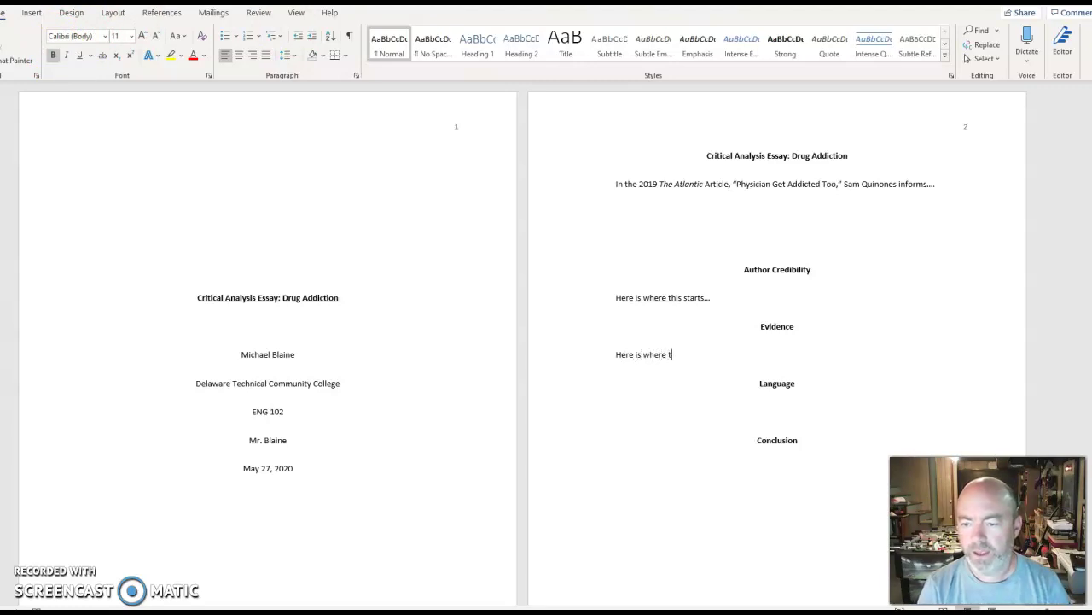
pyautogui.write('his starts...')
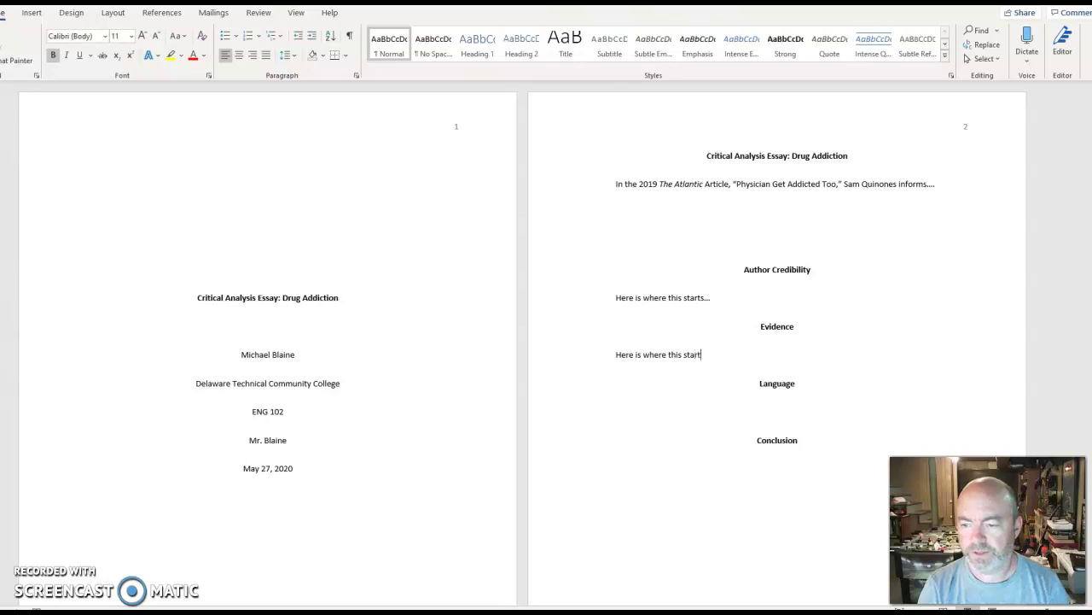
# Write the non-bold, justified, indented line "Here is where this starts..." below the "Language" heading
pyautogui.click(721, 416)
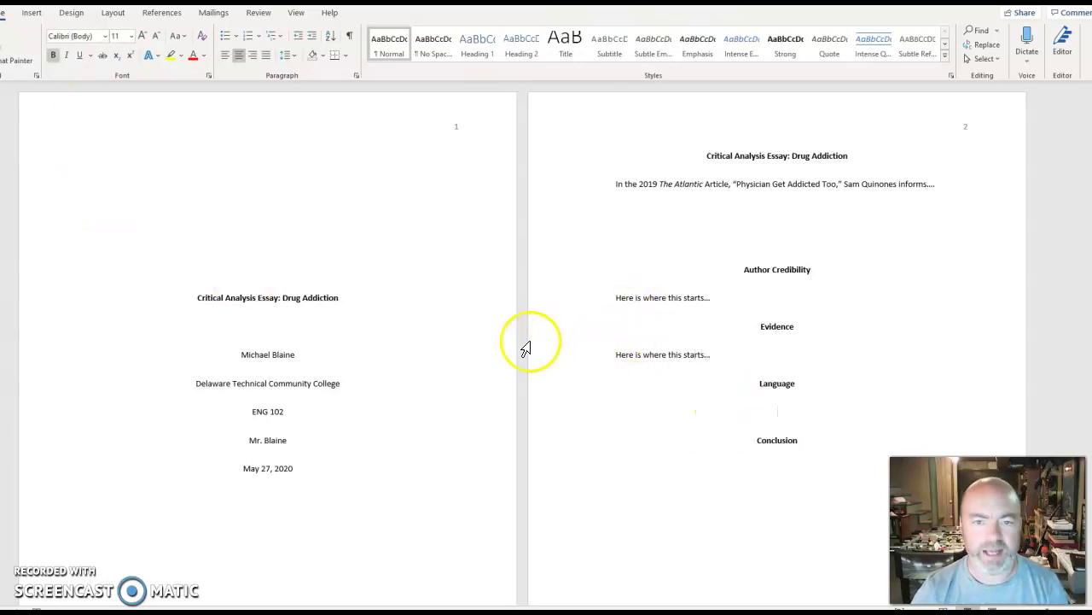
pyautogui.click(227, 56)
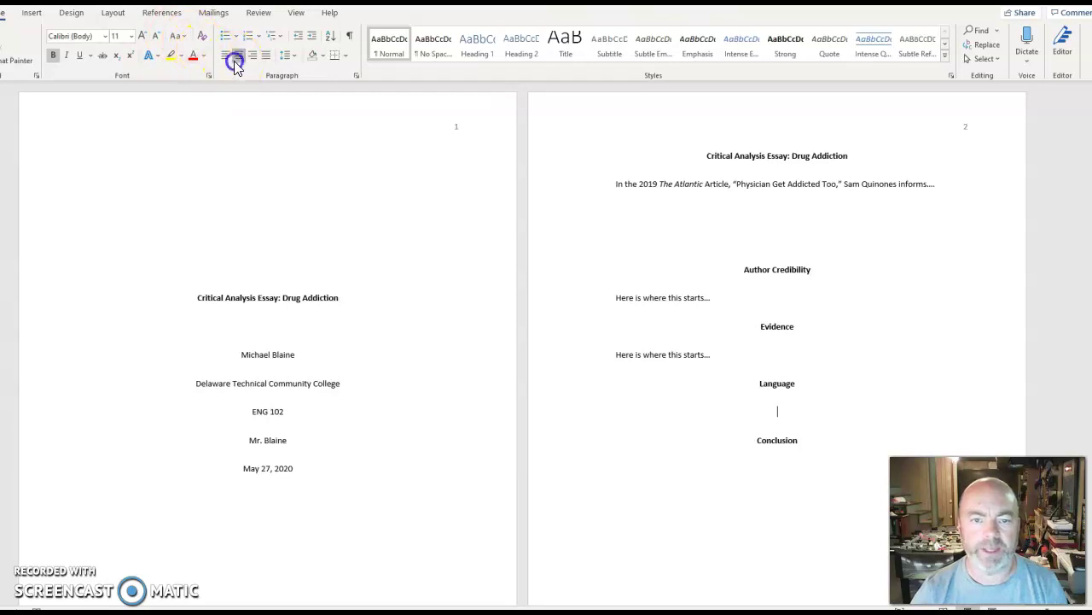
pyautogui.click(53, 55)
pyautogui.write('Here is where this st')
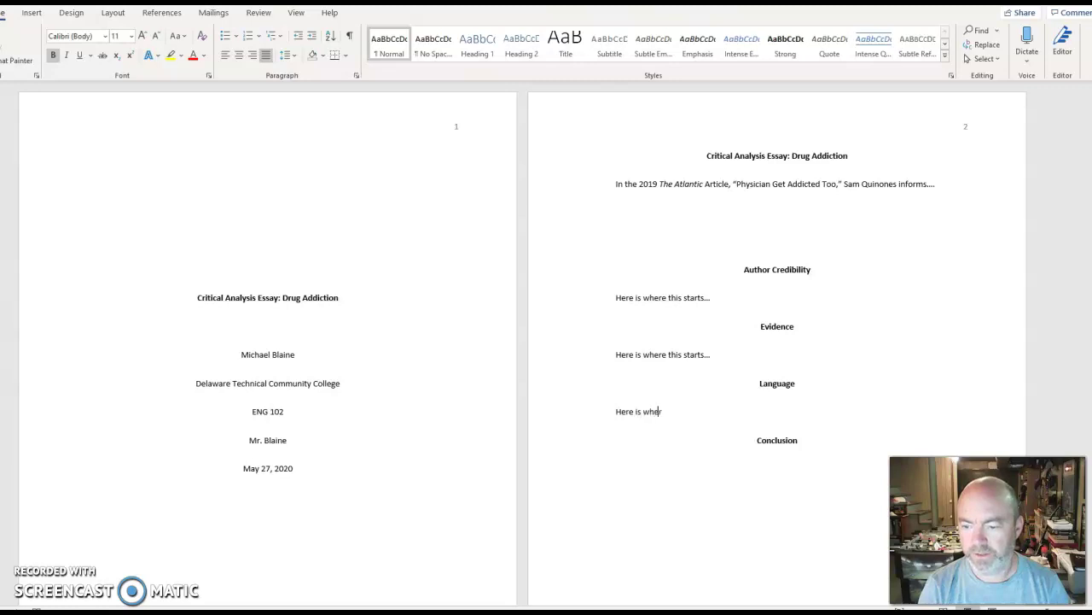
pyautogui.write('arts')
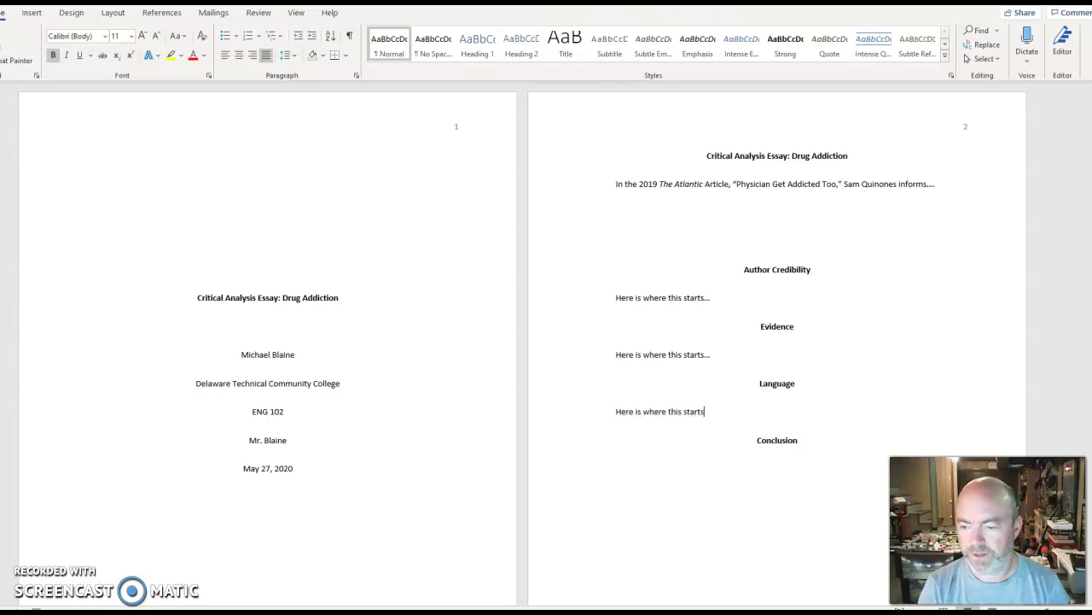
pyautogui.write('...')
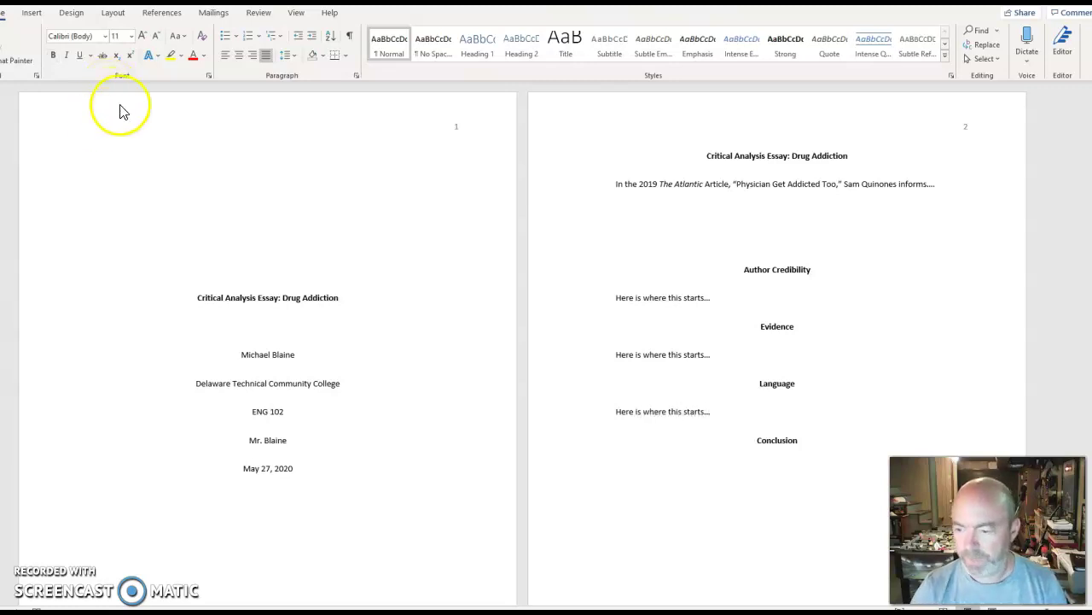
# Add a left-aligned, non-bold, indented line reading "Here is where this starts..." below the "Conclusion" heading
pyautogui.click(815, 439)
pyautogui.press('Return')
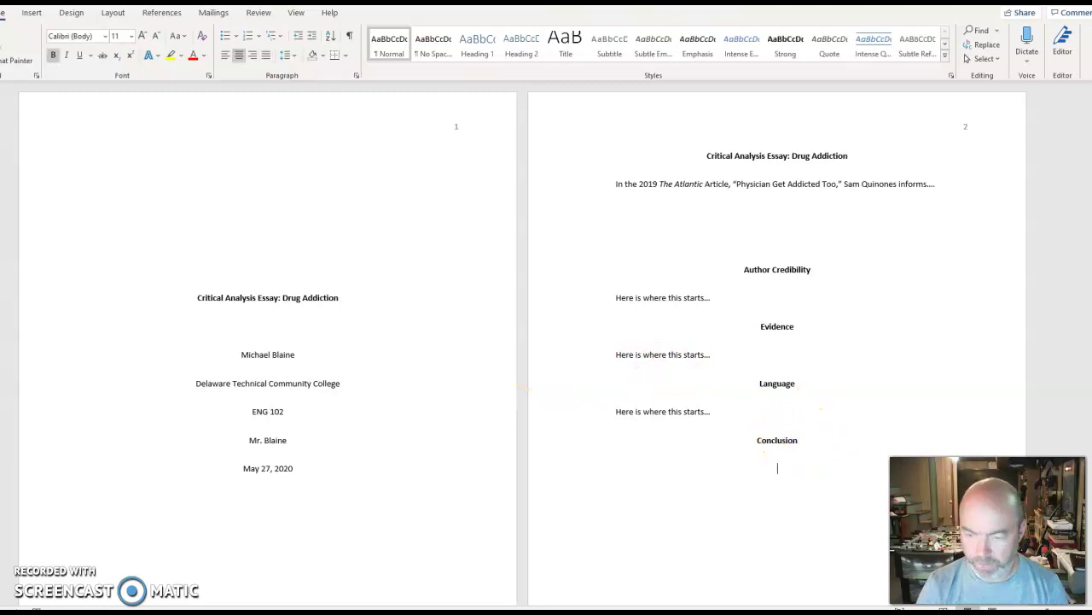
pyautogui.click(226, 56)
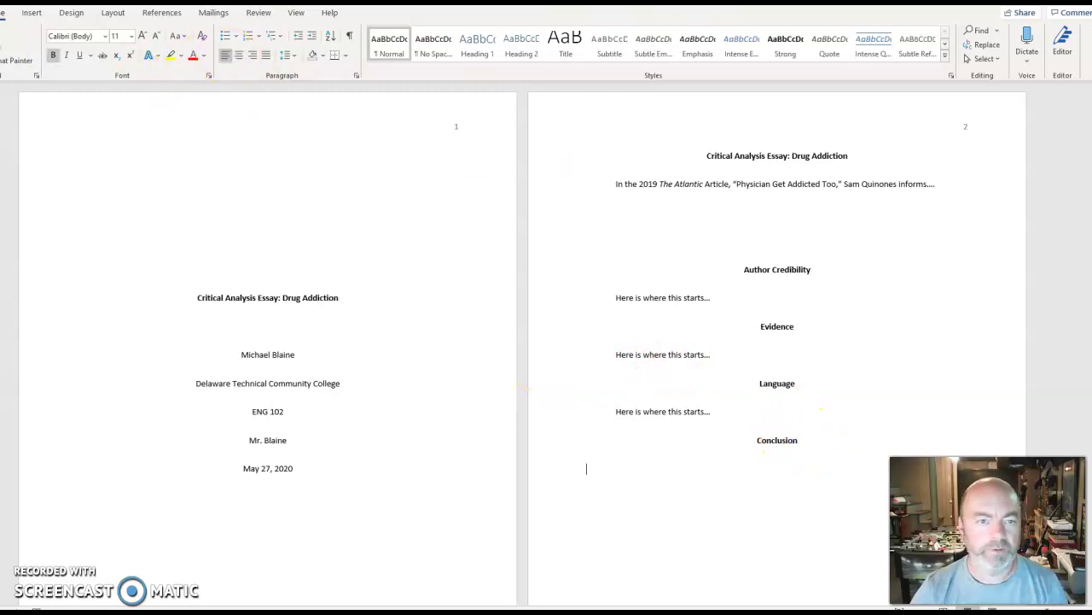
pyautogui.write('Here is where t')
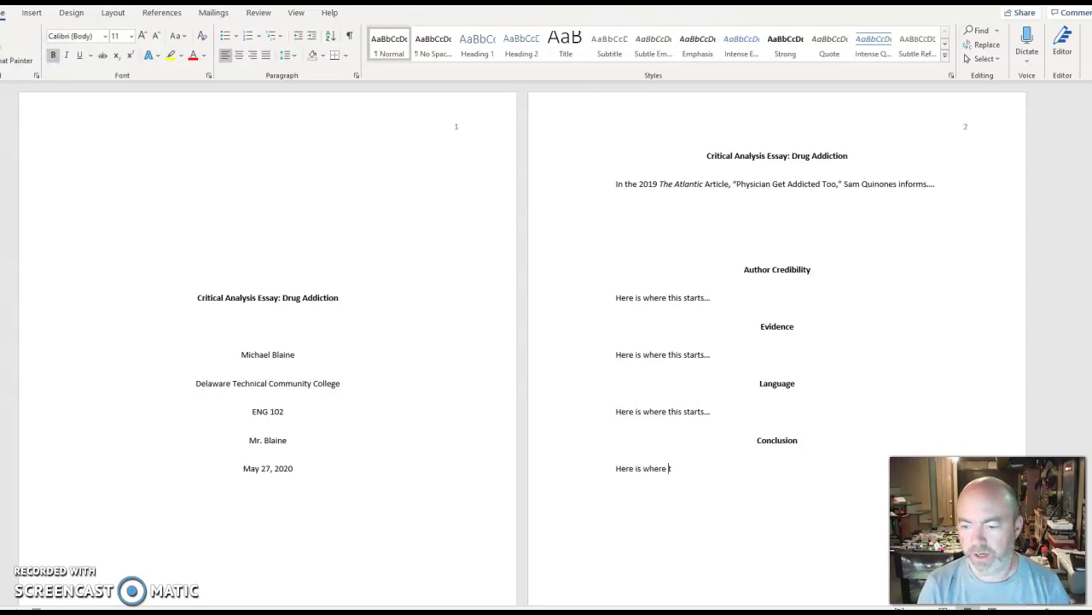
pyautogui.write('his starts...')
# Insert a page break below the conclusion text and write the non-bold heading "References" at the start of the new page
pyautogui.press('Return')
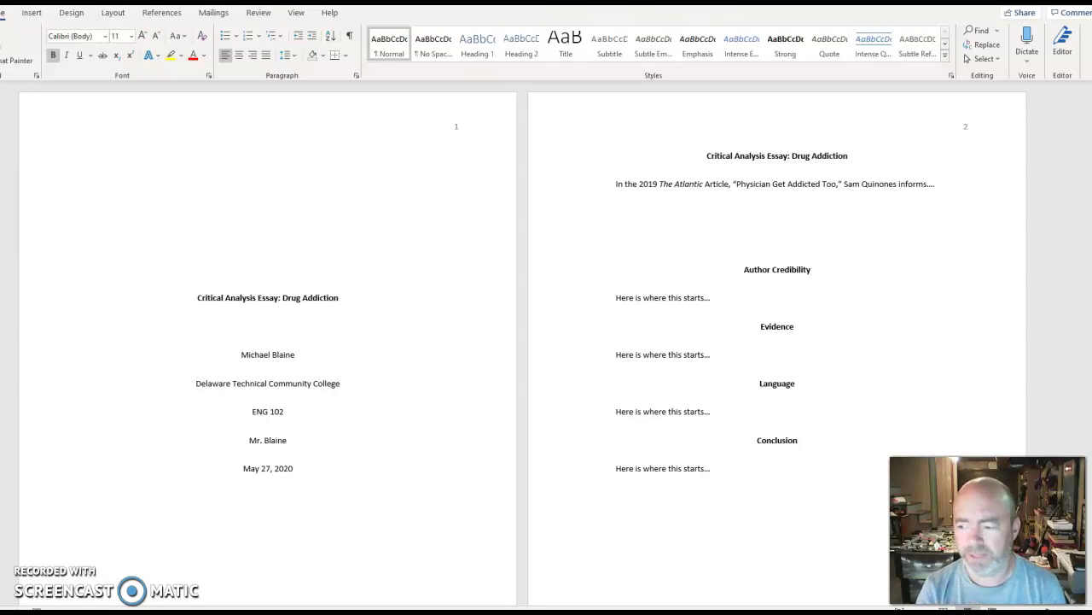
pyautogui.click(53, 55)
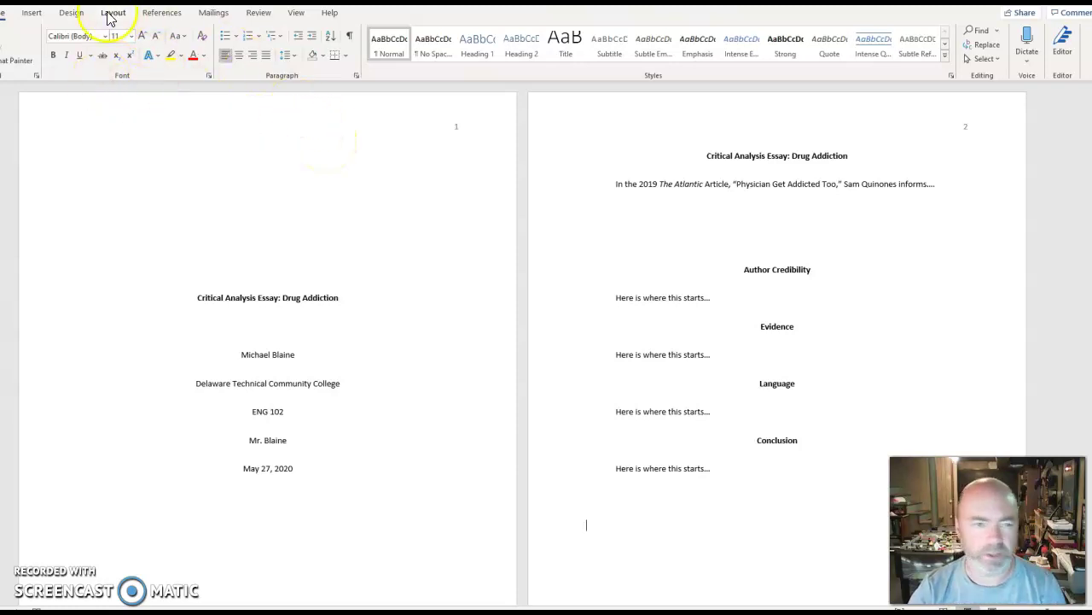
pyautogui.click(31, 12)
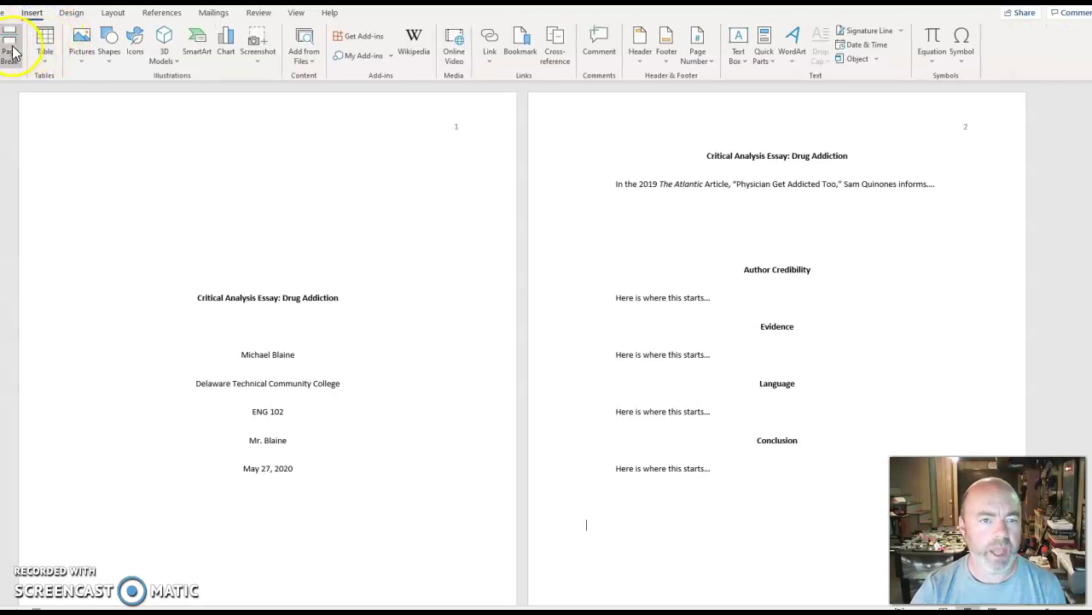
pyautogui.click(10, 52)
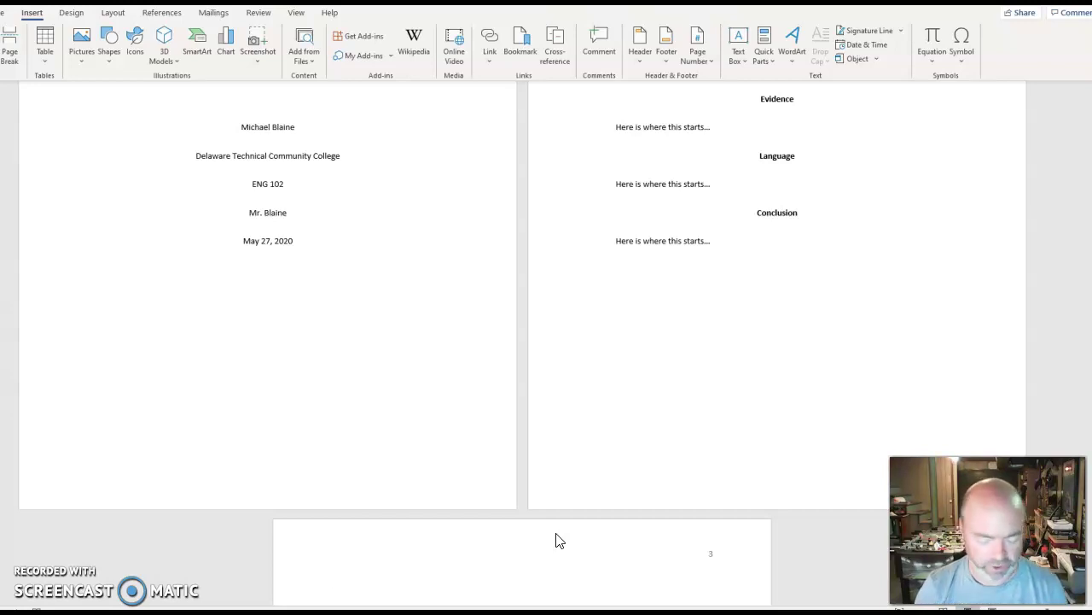
pyautogui.write('References')
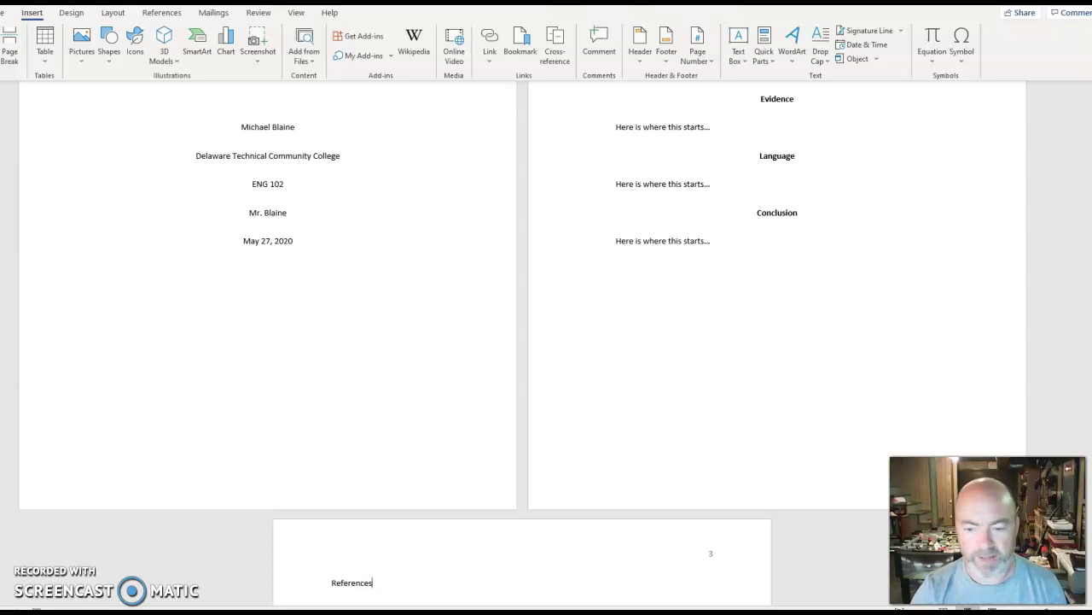
pyautogui.scroll(-3, 546, 517)
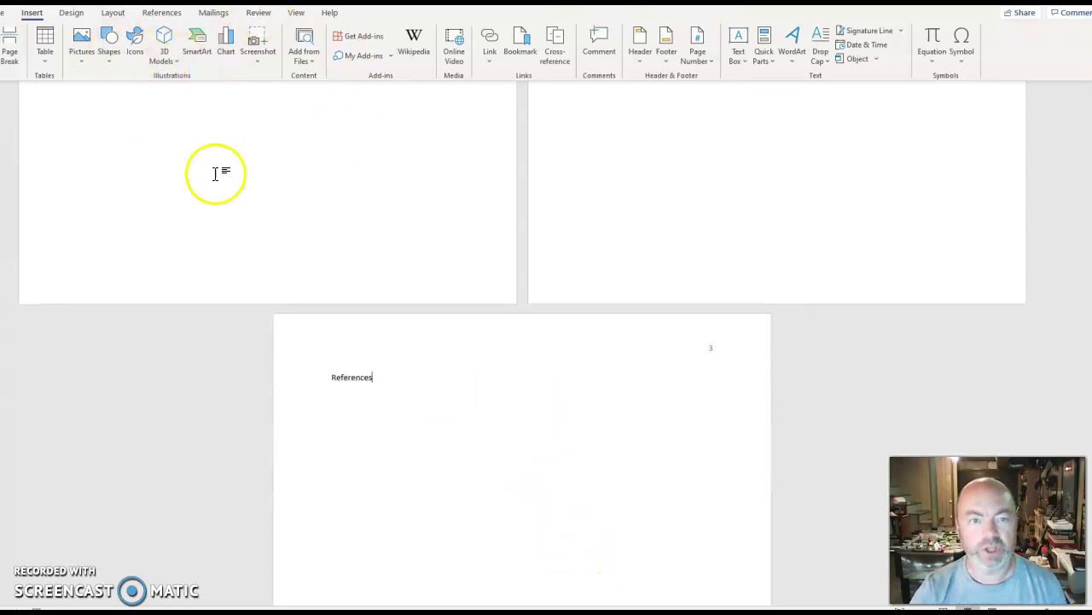
# Make the "References" heading bold and center it on the page
pyautogui.moveTo(333, 378); pyautogui.dragTo(361, 392)
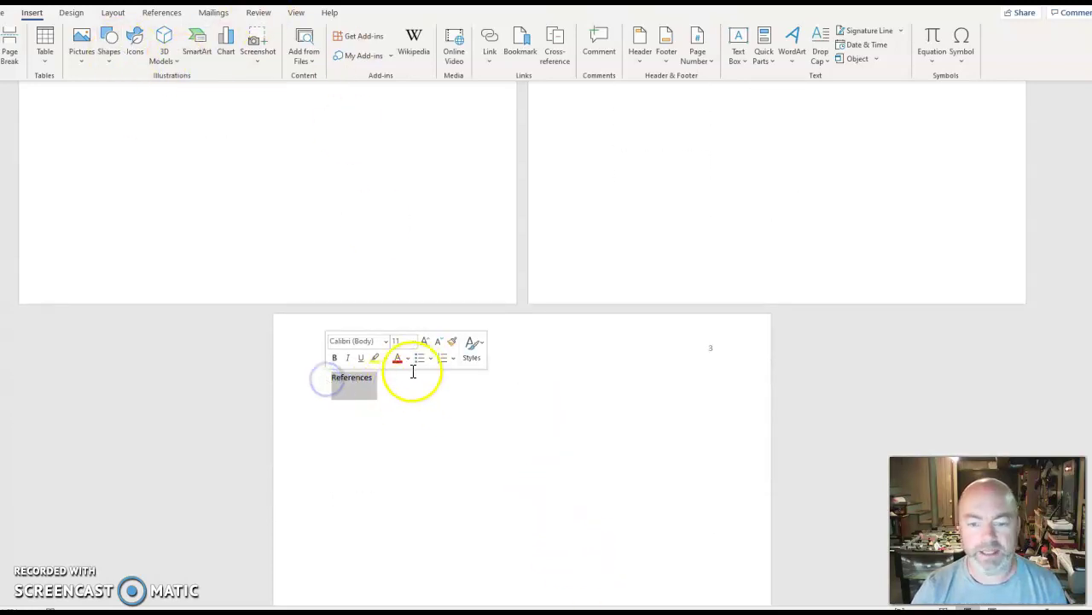
pyautogui.click(334, 357)
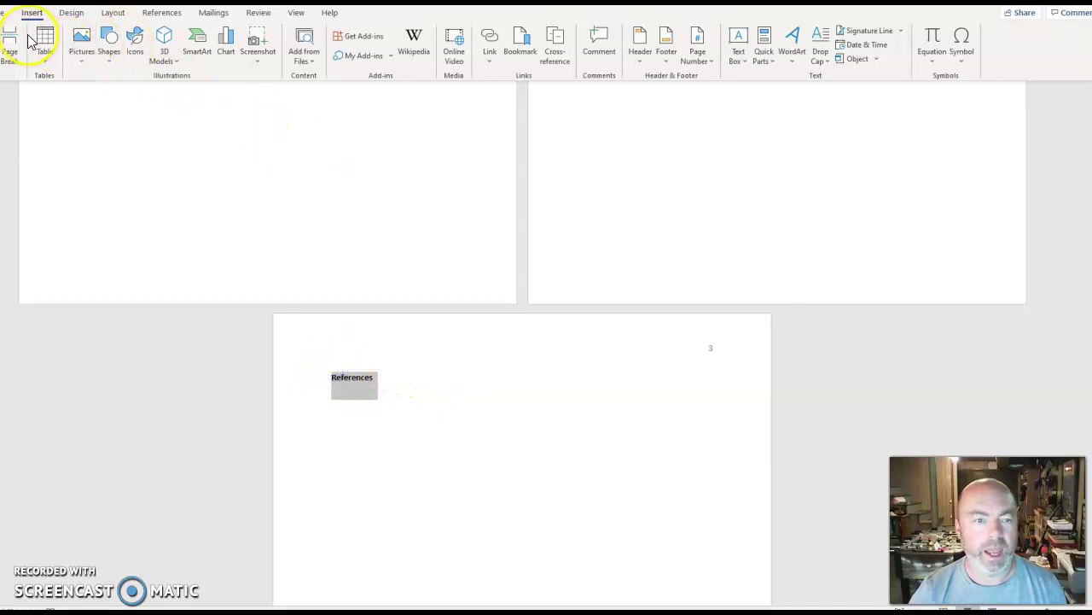
pyautogui.click(1, 26)
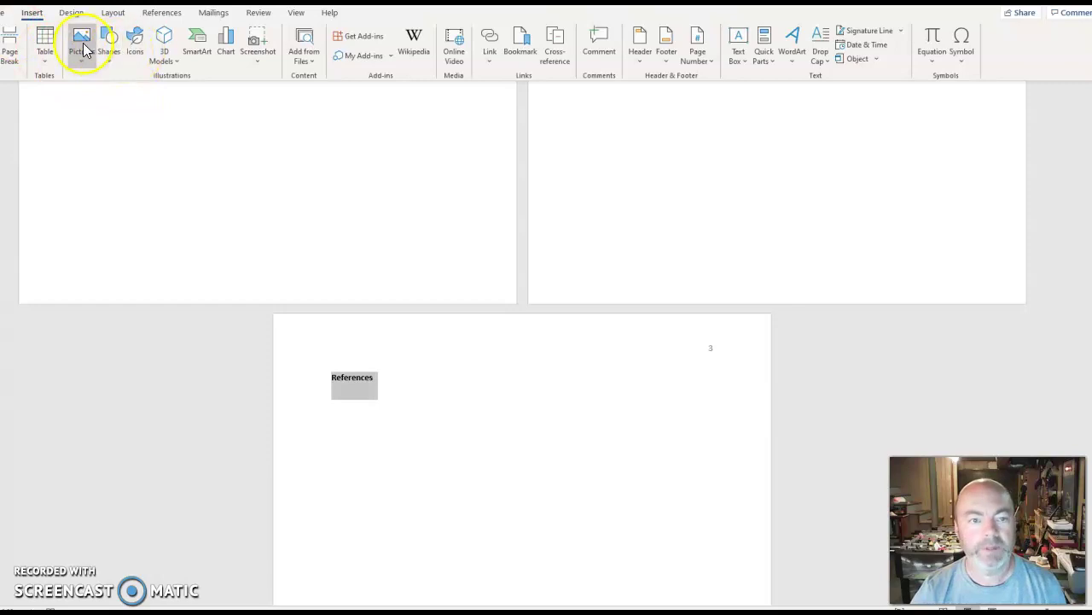
pyautogui.click(5, 15)
pyautogui.click(239, 56)
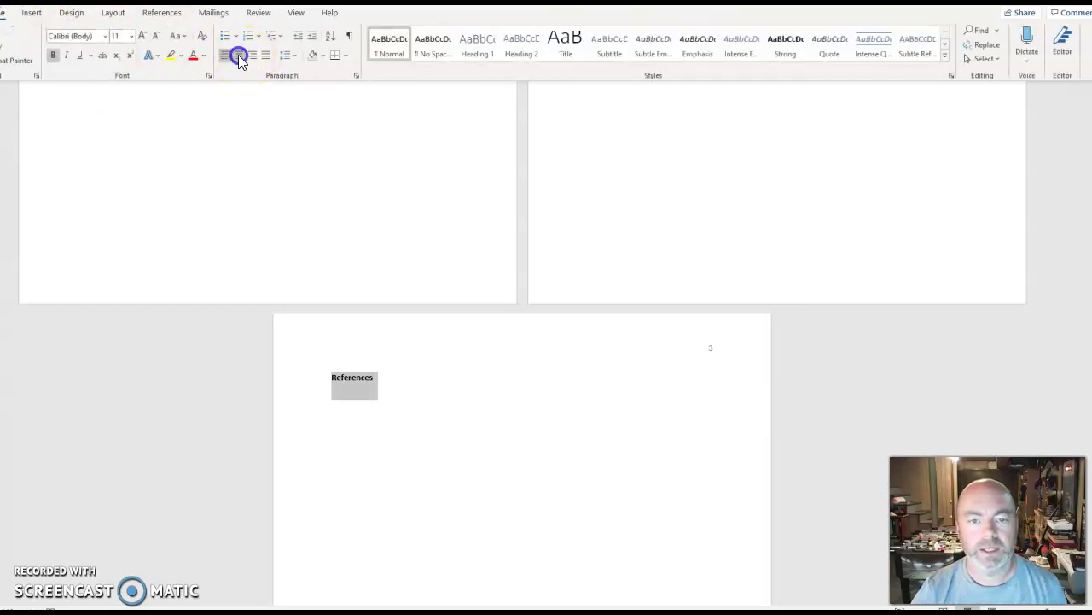
pyautogui.click(568, 375)
# Add a left-aligned line below the "References" heading and give it a 0.5" hanging indent
pyautogui.press('Return')
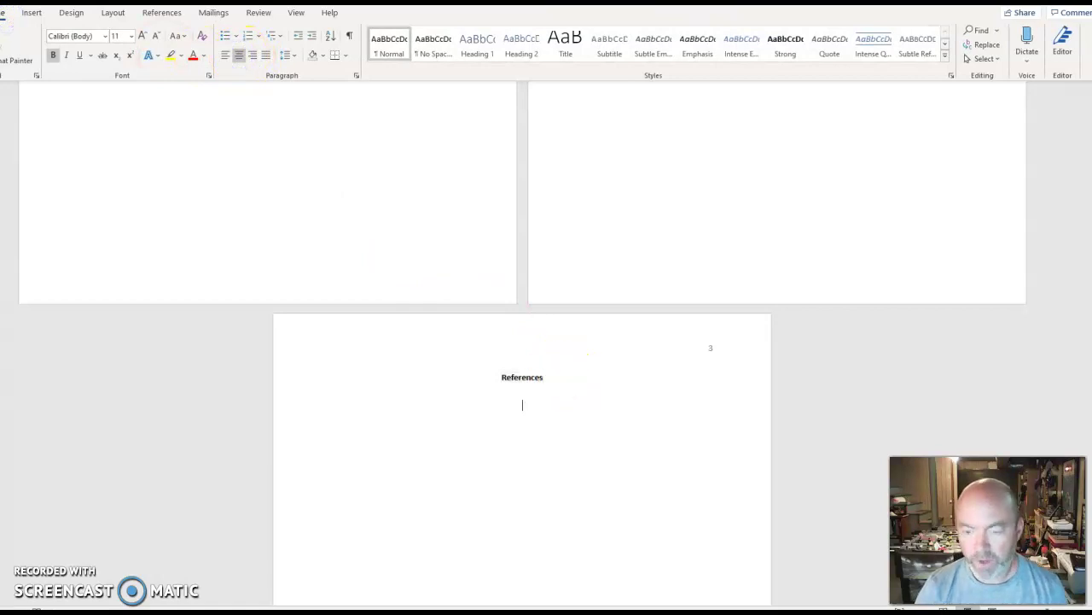
pyautogui.click(226, 58)
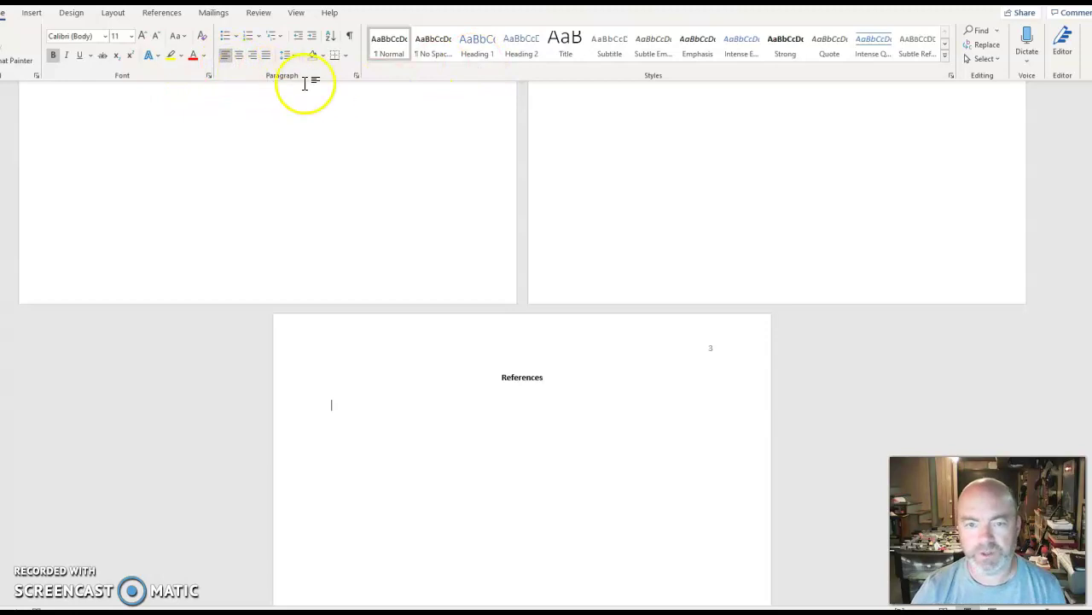
pyautogui.click(356, 76)
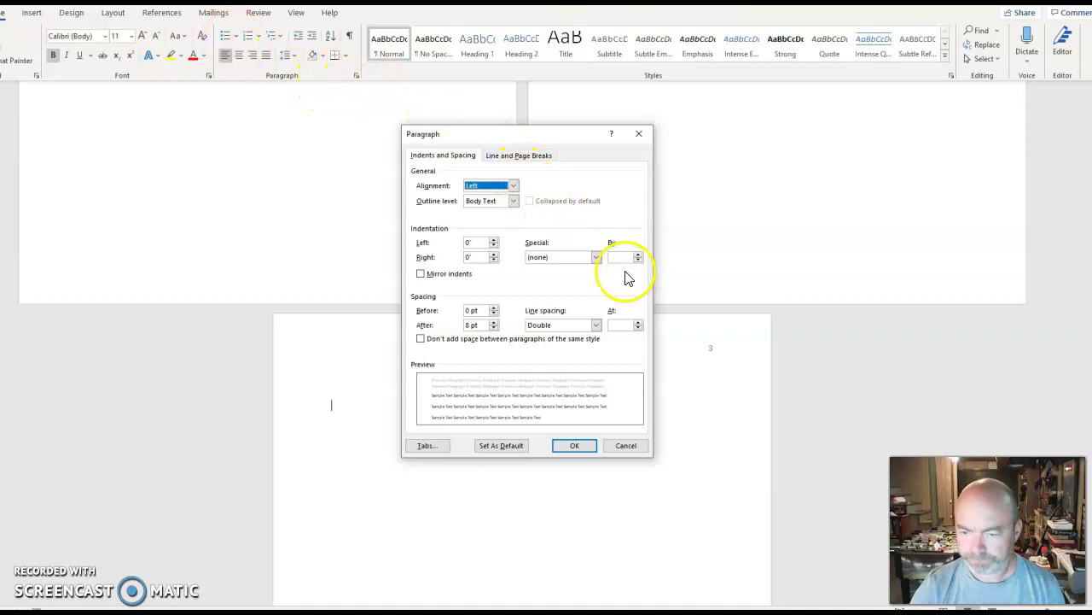
pyautogui.click(595, 259)
pyautogui.click(566, 284)
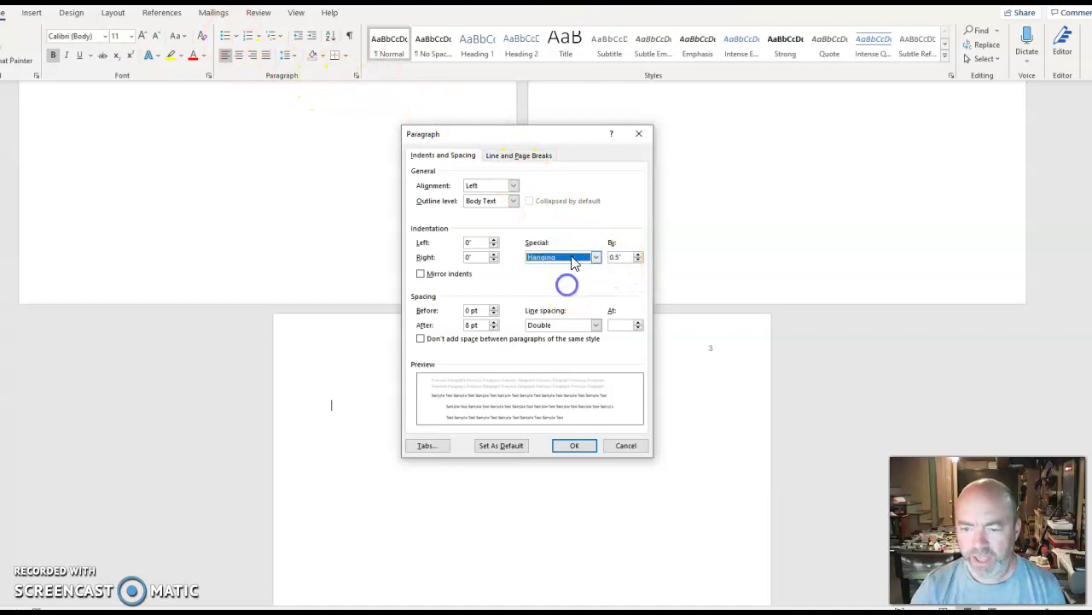
pyautogui.click(579, 446)
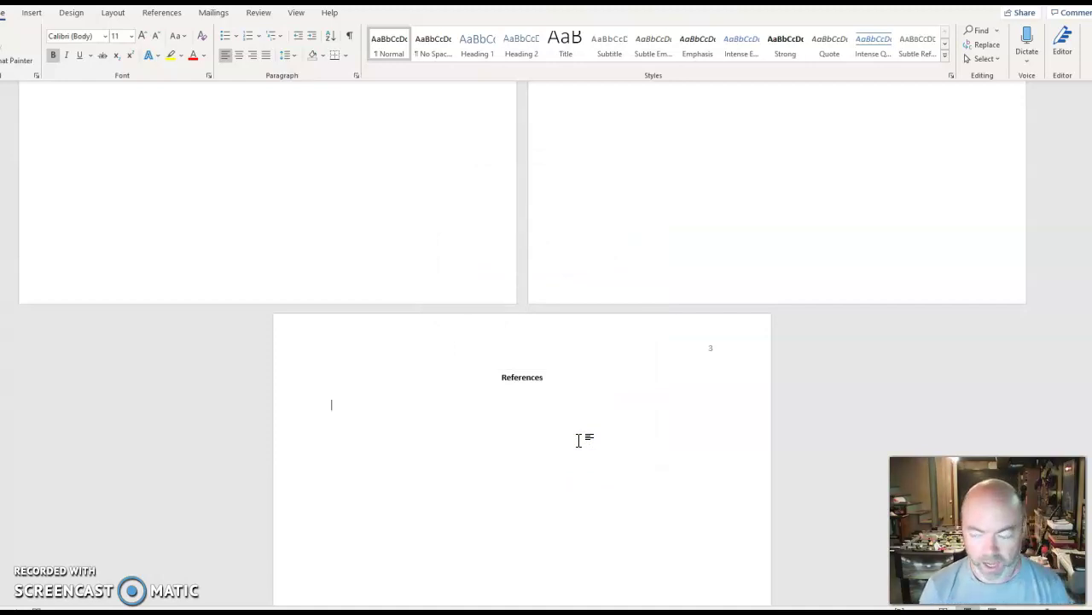
pyautogui.write('Qu')
pyautogui.press('BackSpace')
pyautogui.press('BackSpace')
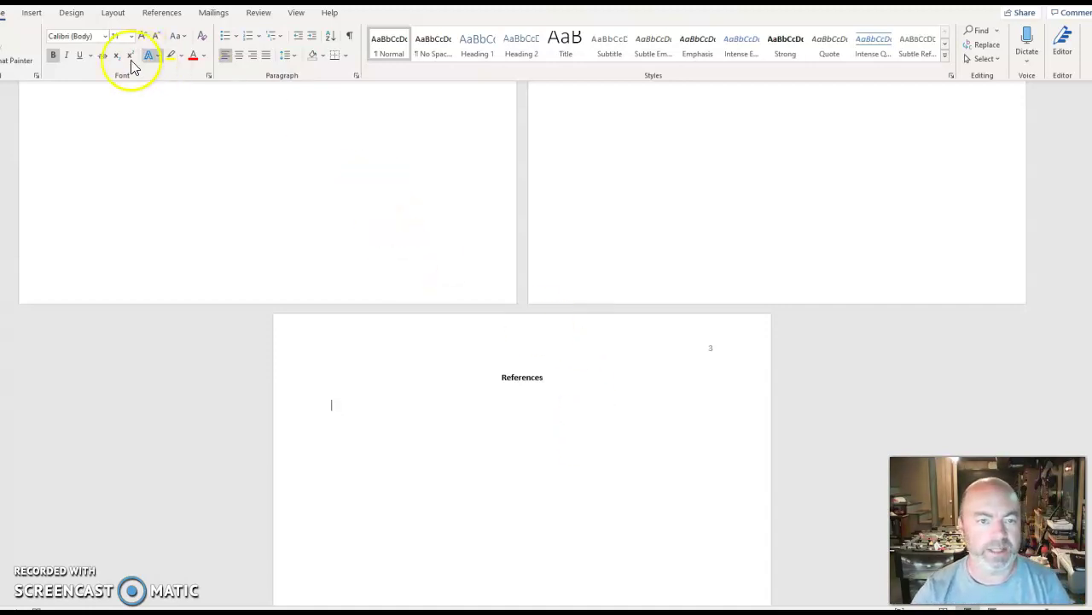
# Turn off bold and begin the reference entry with the author's surname and first initial
pyautogui.click(53, 54)
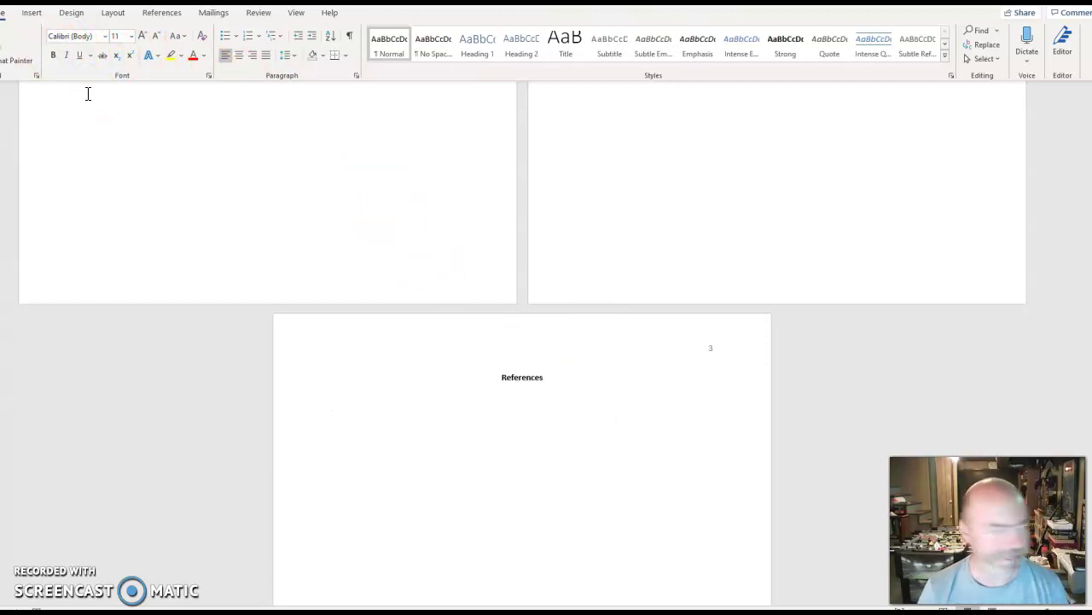
pyautogui.write('Qui')
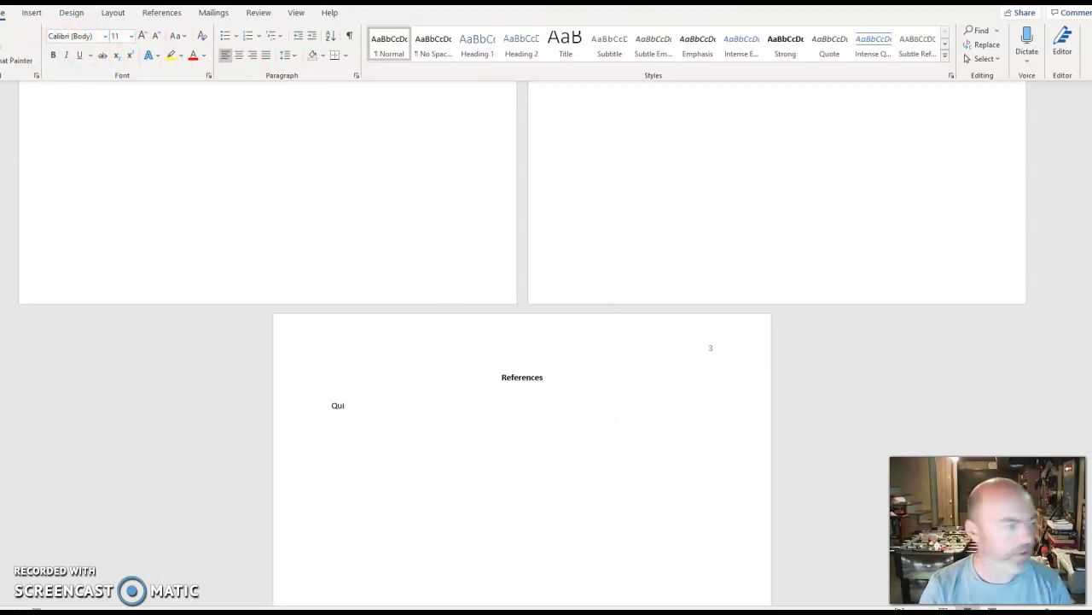
pyautogui.write('no')
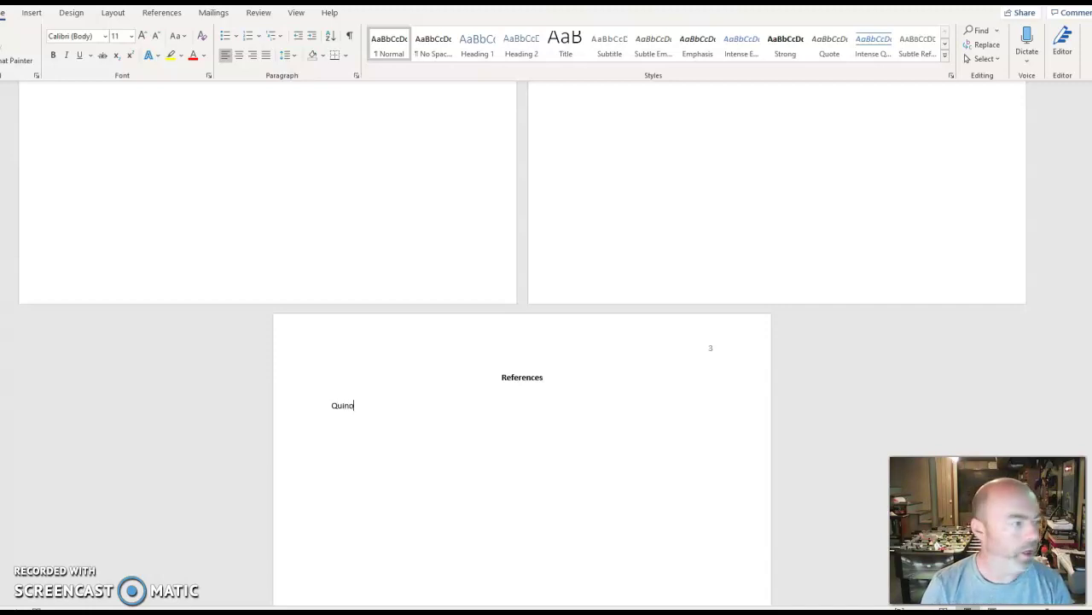
pyautogui.write('nes, S. ')
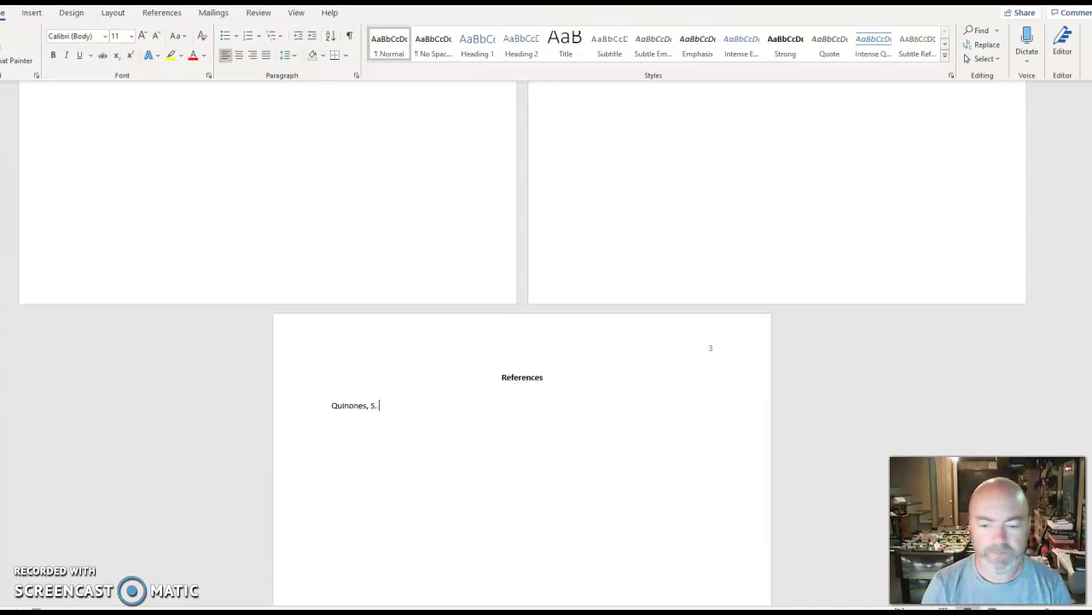
# Add the publication date "(2019, May)." after the author's name in the reference entry
pyautogui.write('(')
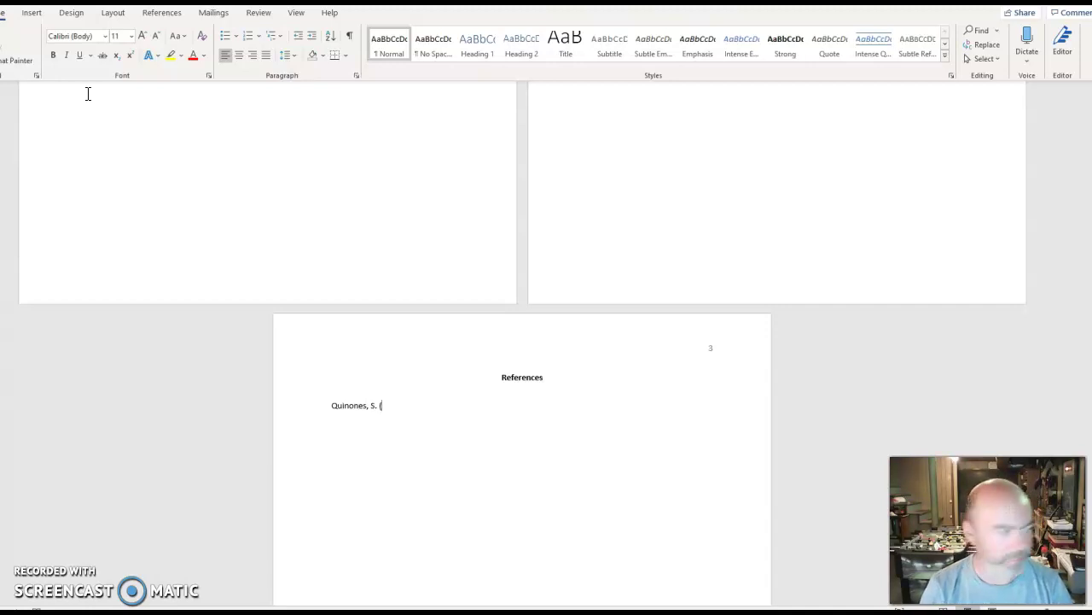
pyautogui.write('2109')
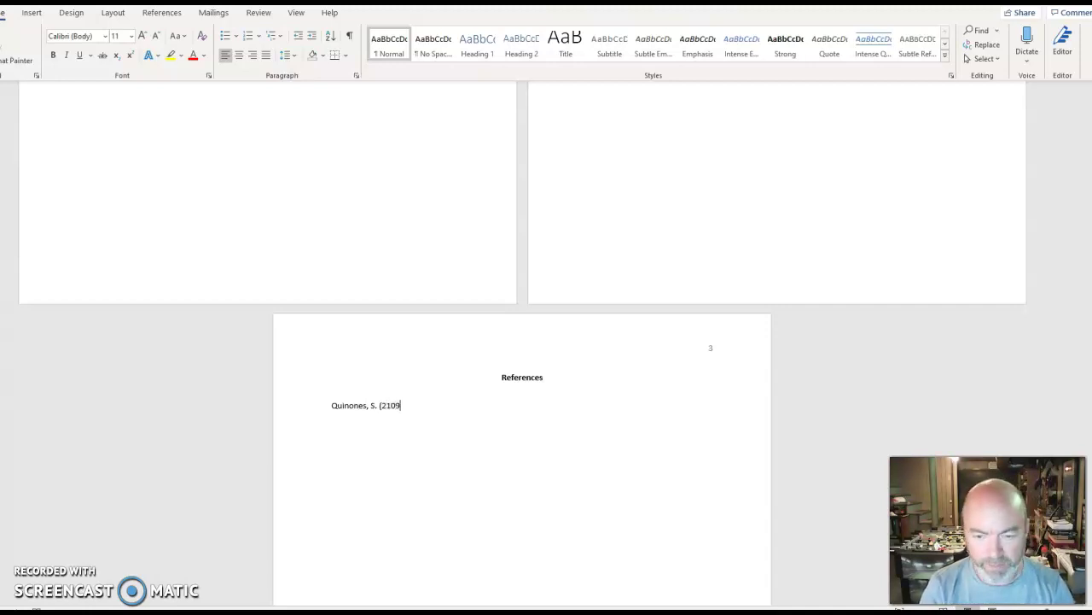
pyautogui.press('BackSpace')
pyautogui.press('BackSpace')
pyautogui.press('BackSpace')
pyautogui.write('01')
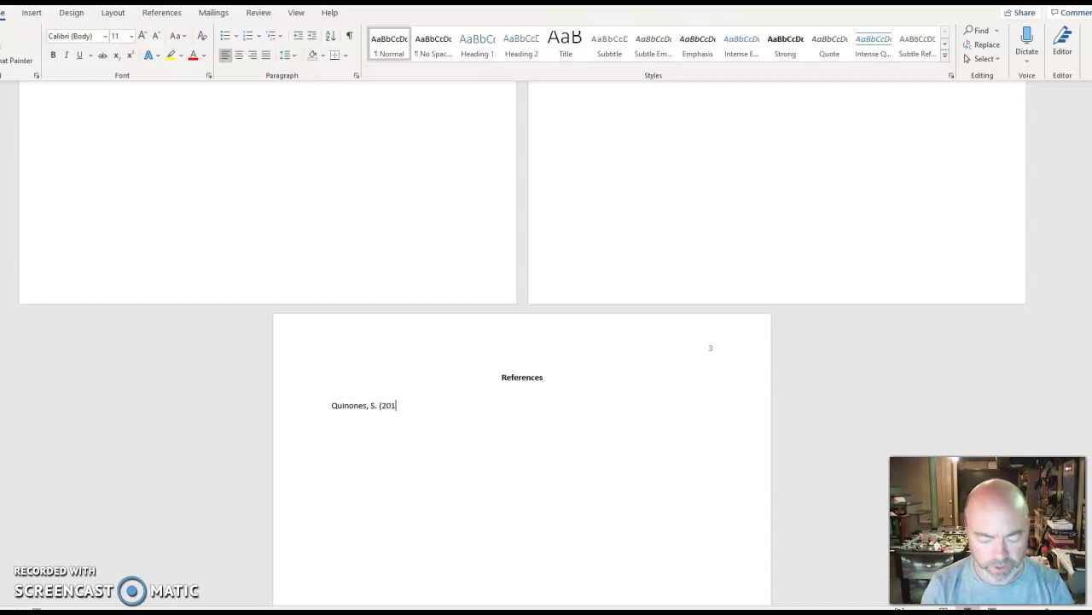
pyautogui.write('9, M')
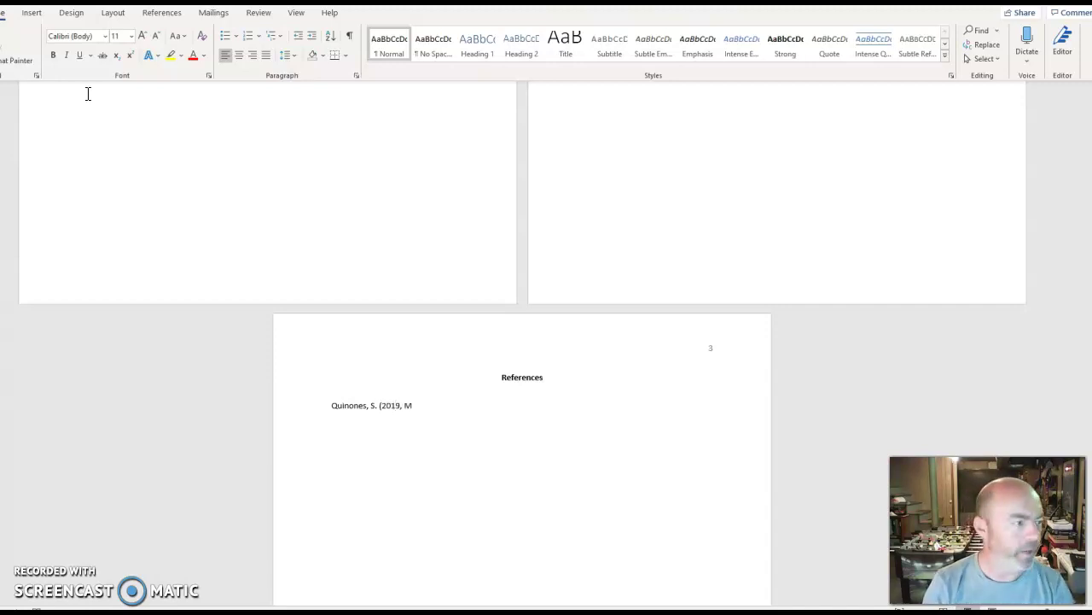
pyautogui.write('ay)')
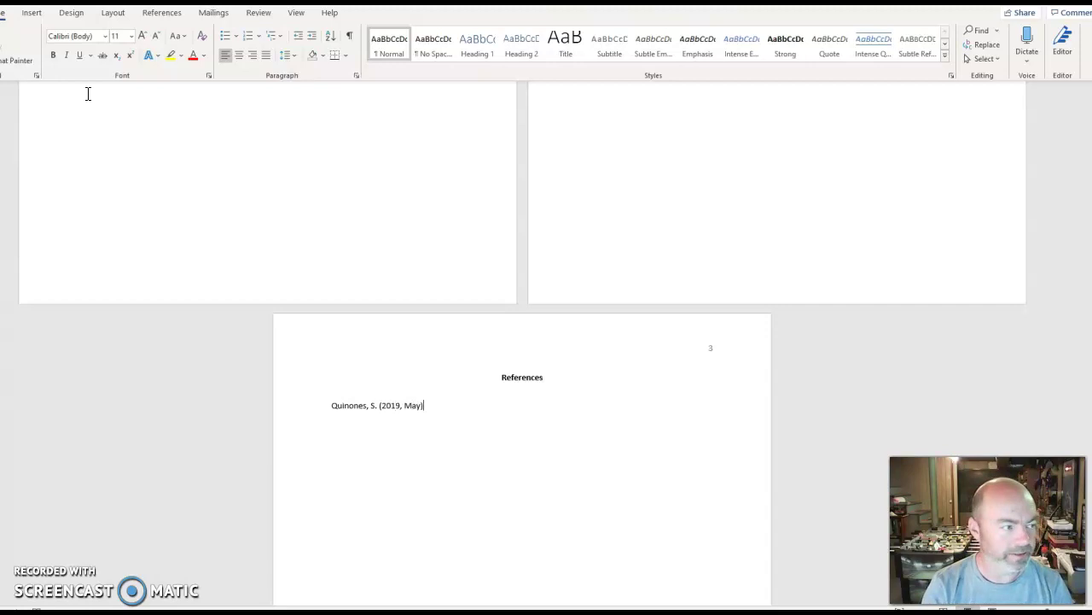
pyautogui.write('.')
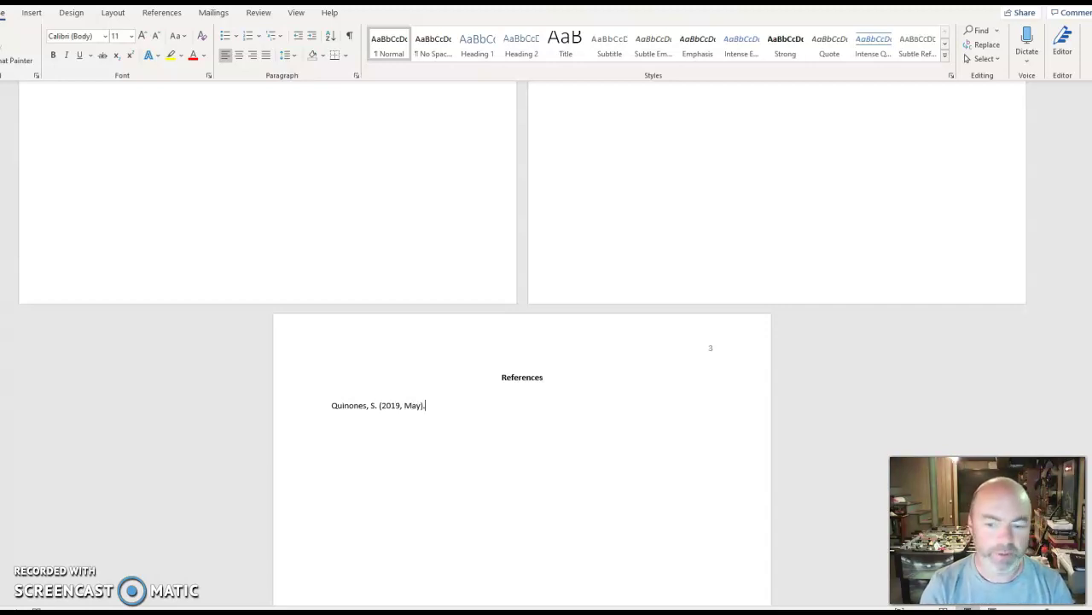
# Add the article title "Physicians get addicted too." and the magazine name "The Atantic." to the reference entry
pyautogui.write(' P')
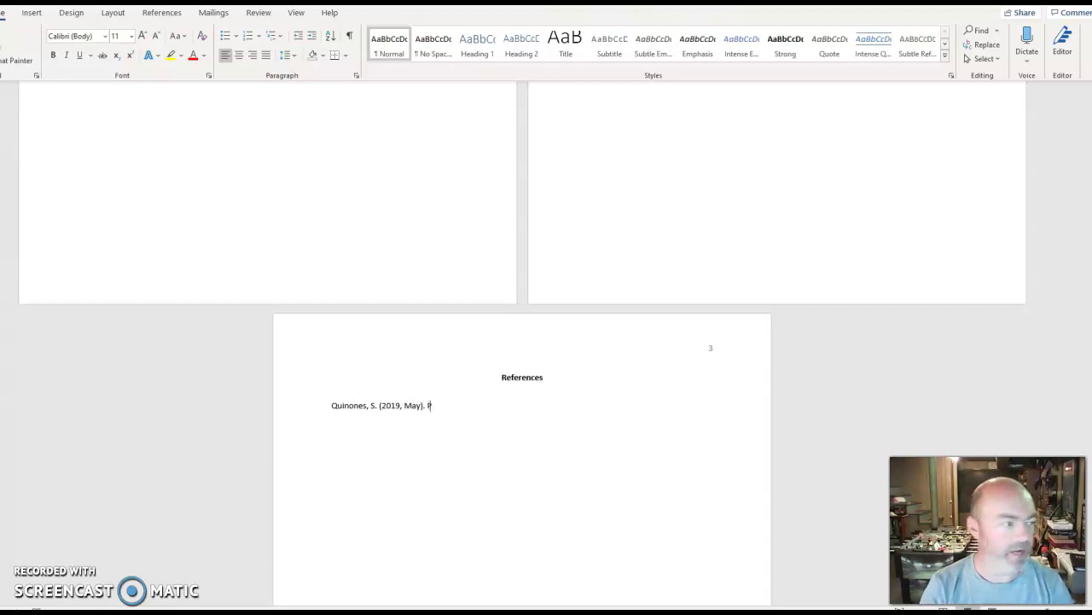
pyautogui.write('hy')
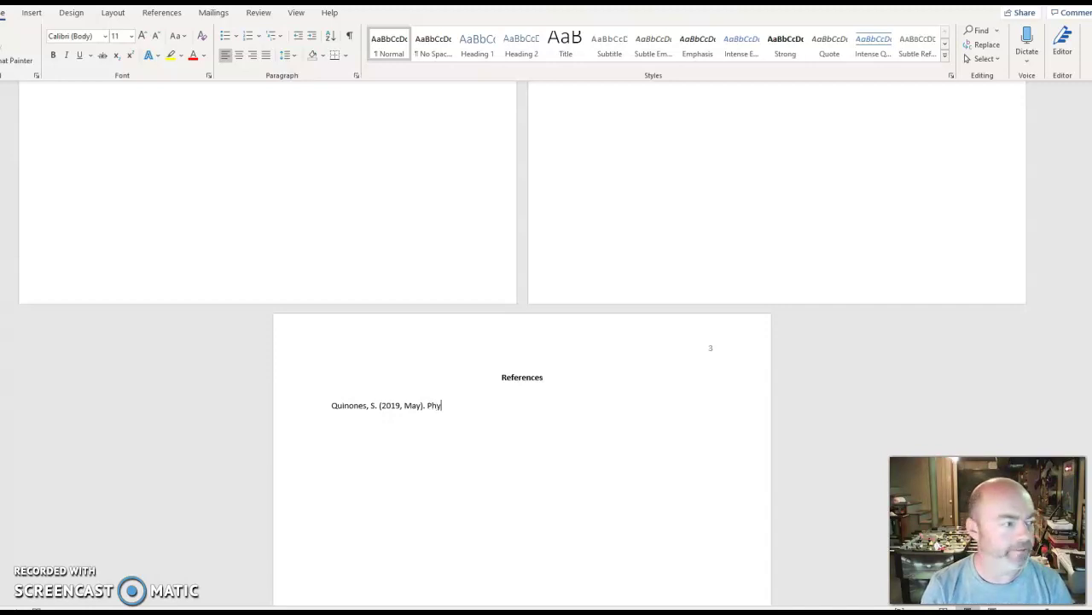
pyautogui.write('sicians get')
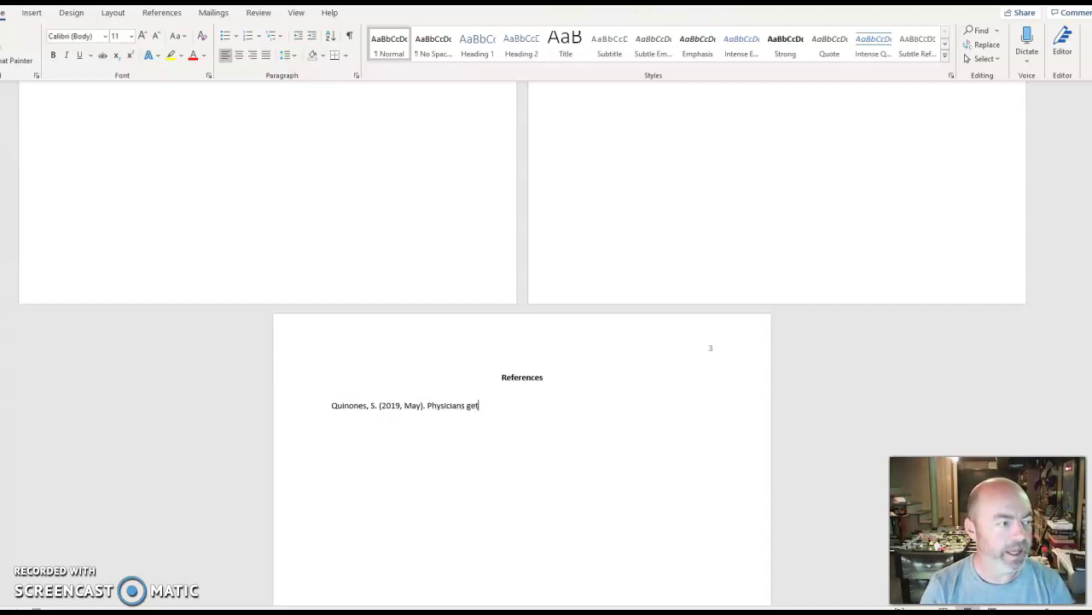
pyautogui.write(' addicted too.')
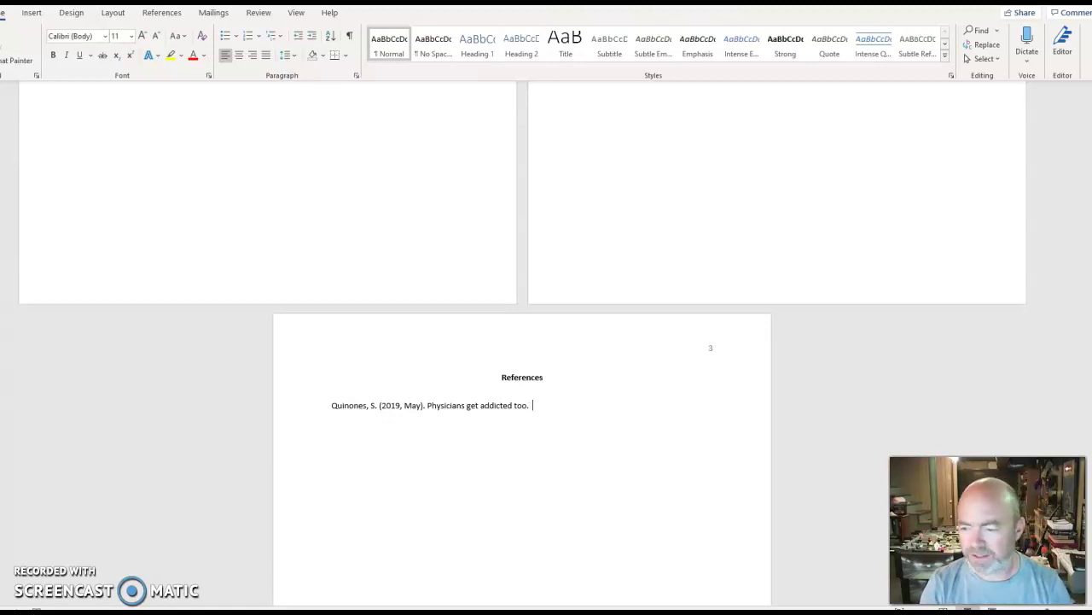
pyautogui.write('The Atantic')
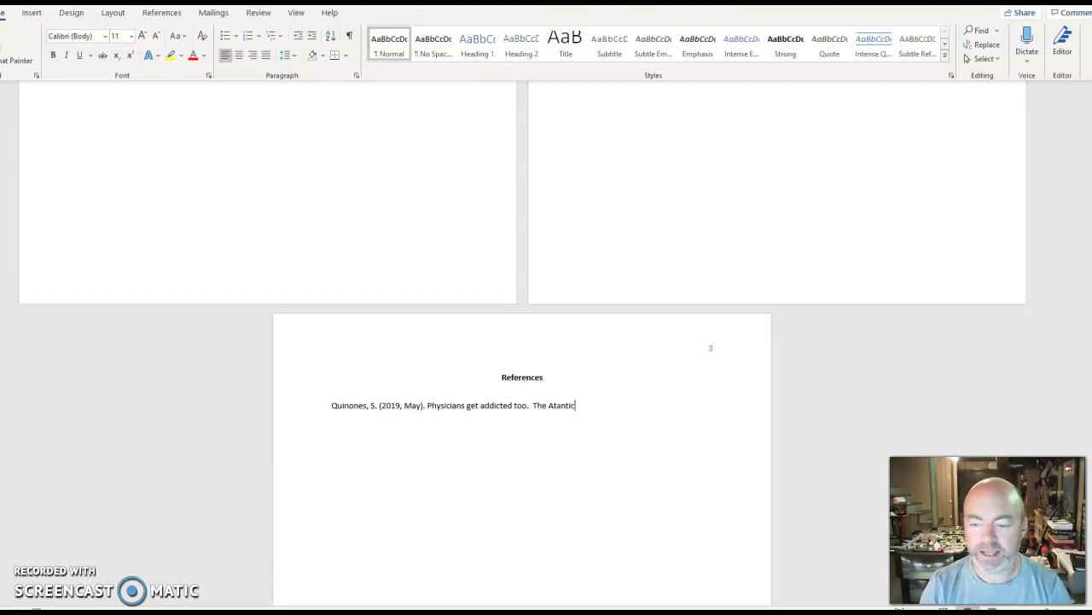
pyautogui.write('.')
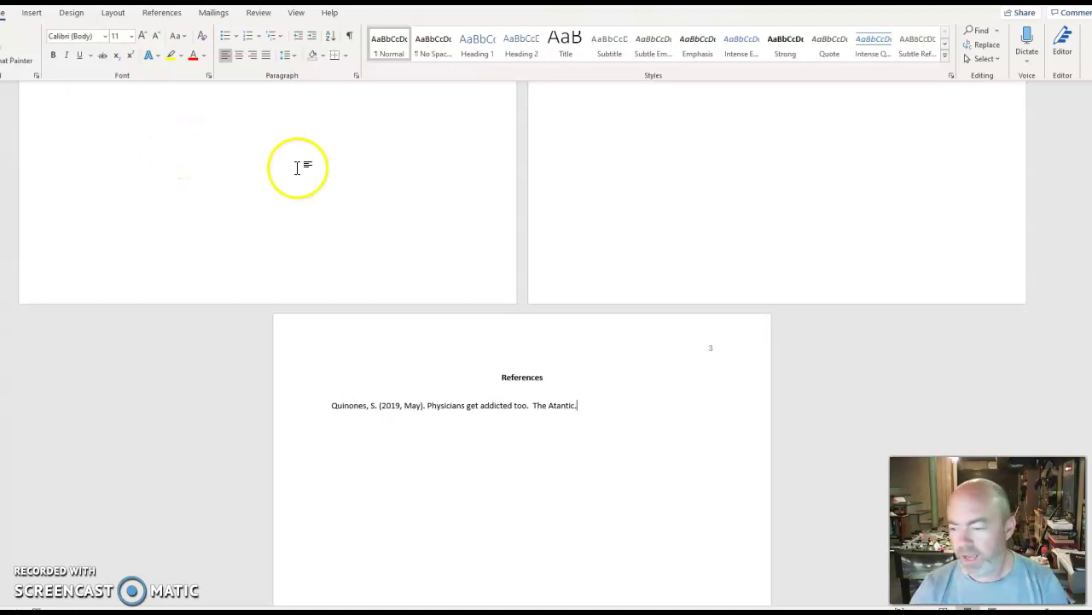
# Italicize the magazine name in the reference entry and correct its spelling to "The Atlantic"
pyautogui.moveTo(534, 406); pyautogui.dragTo(565, 408)
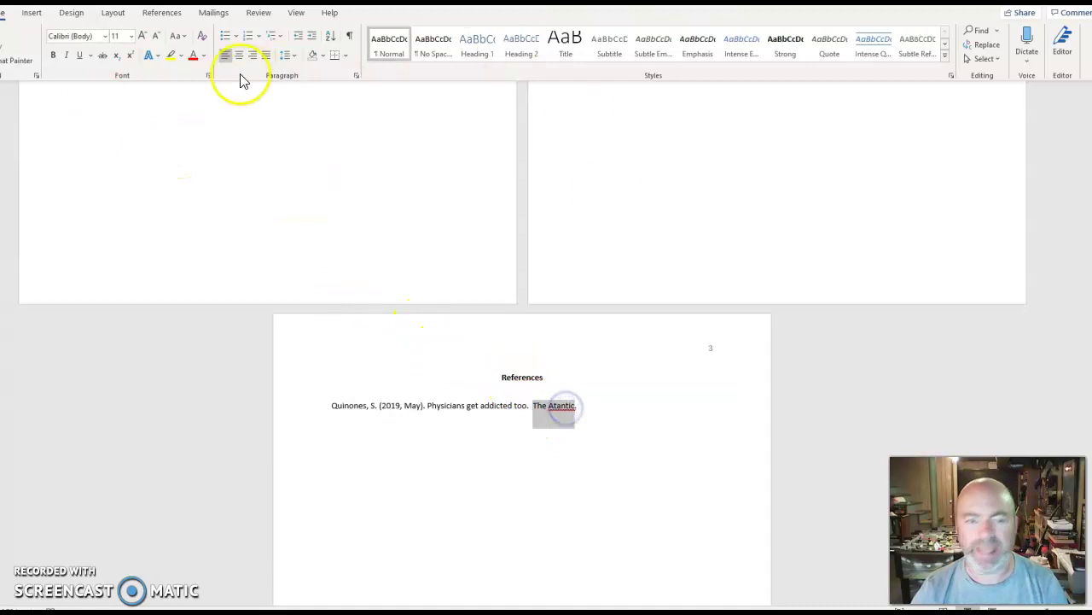
pyautogui.click(71, 59)
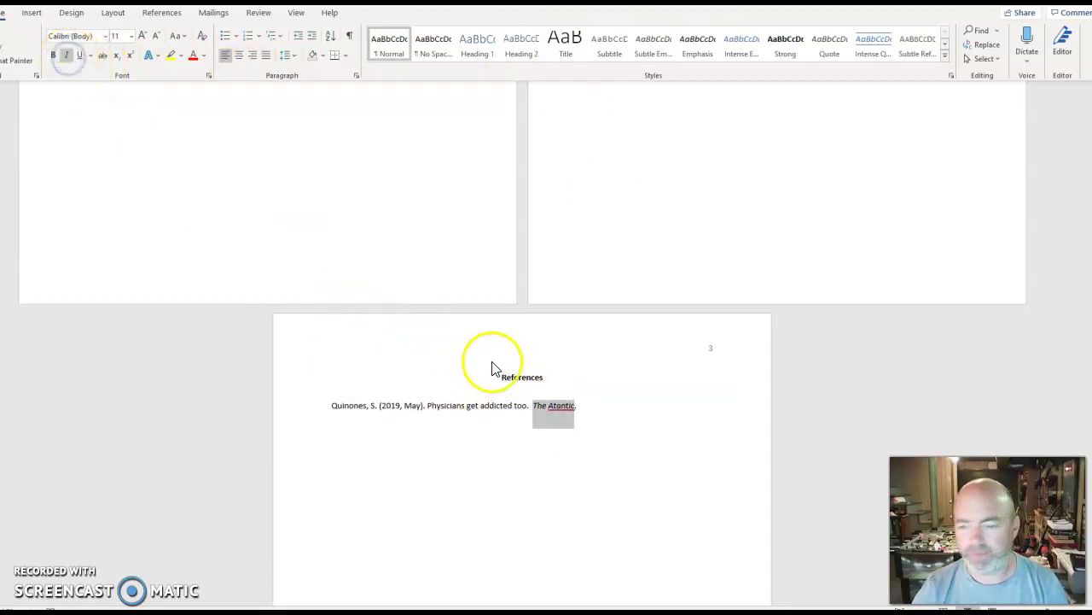
pyautogui.click(572, 410)
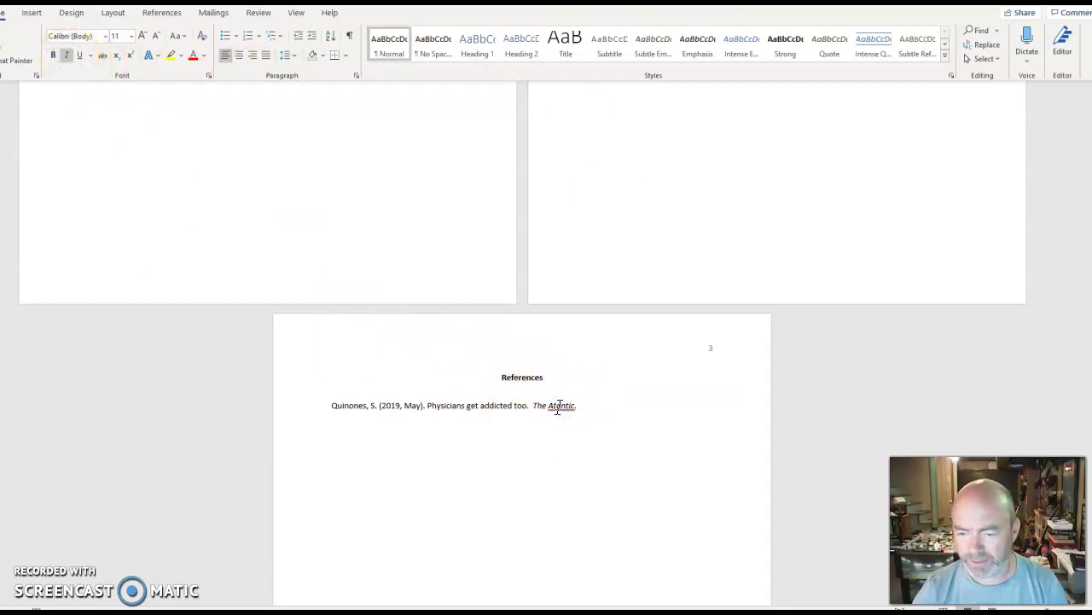
pyautogui.write('l')
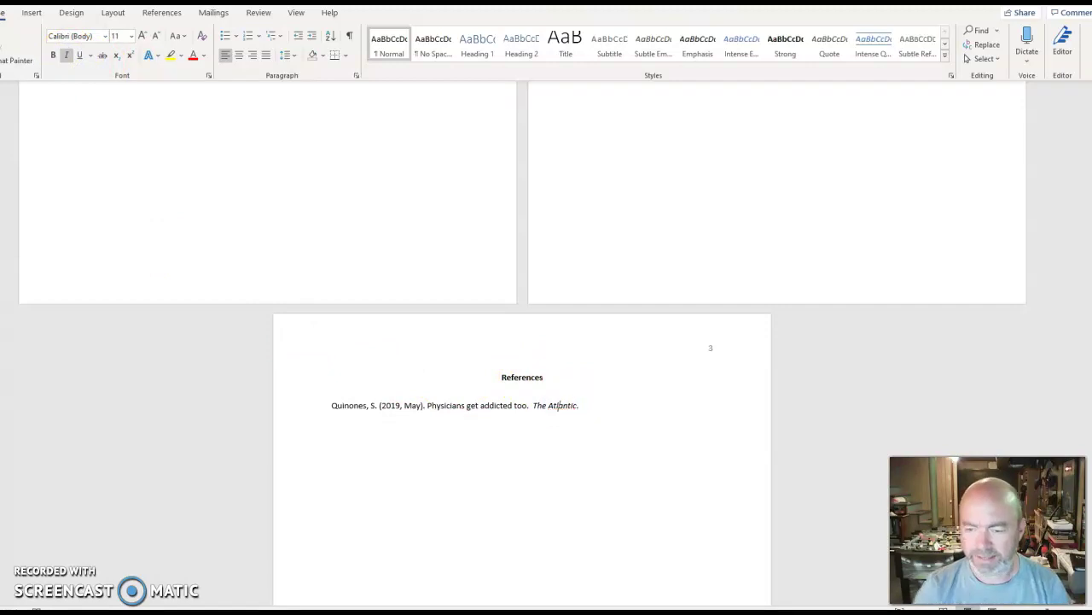
pyautogui.click(588, 407)
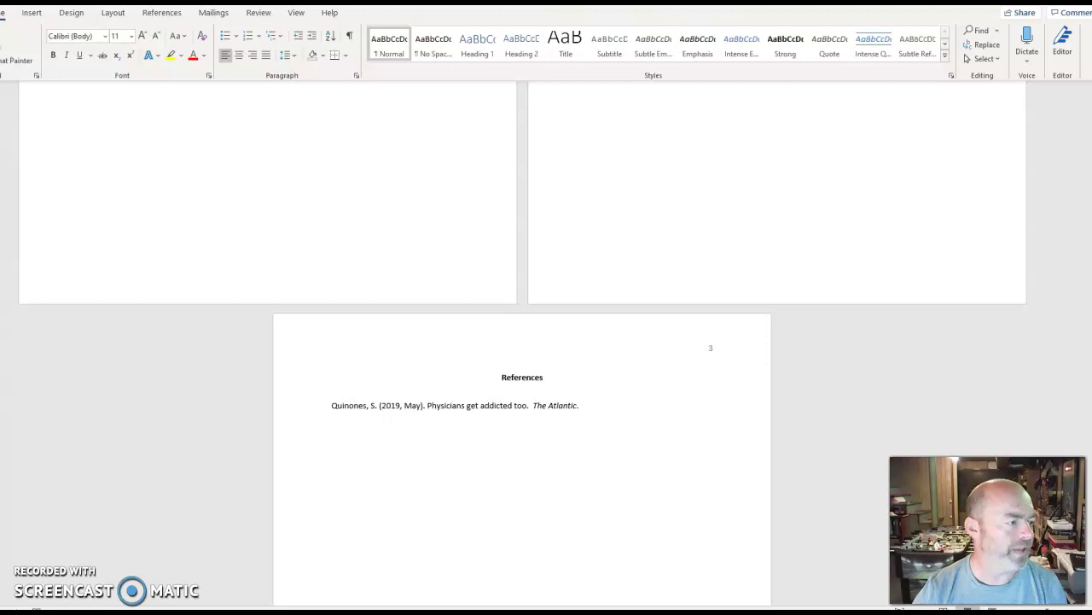
pyautogui.click(585, 409)
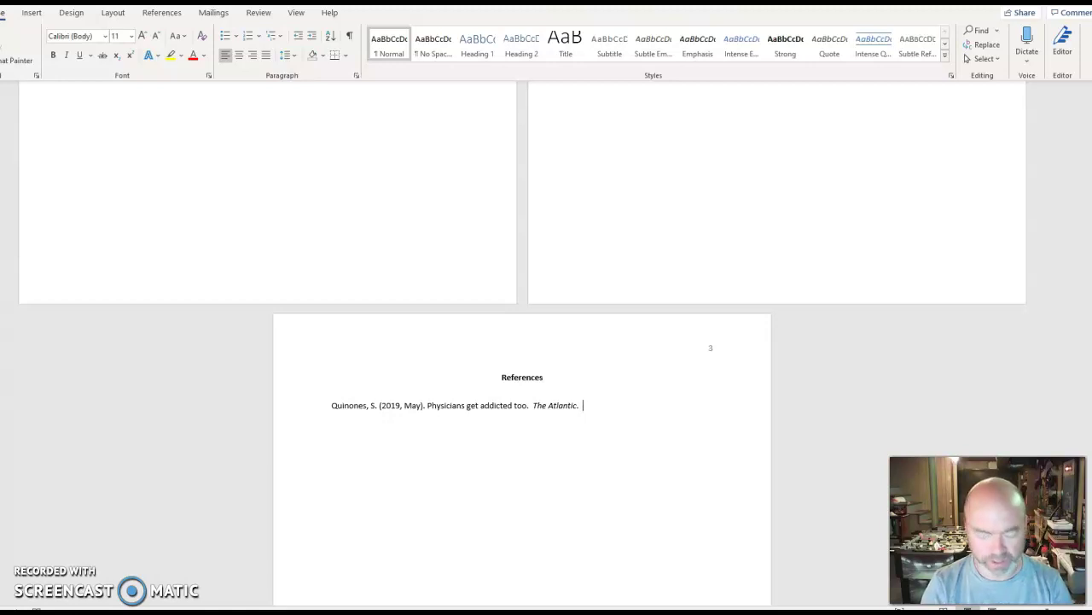
pyautogui.write('www.')
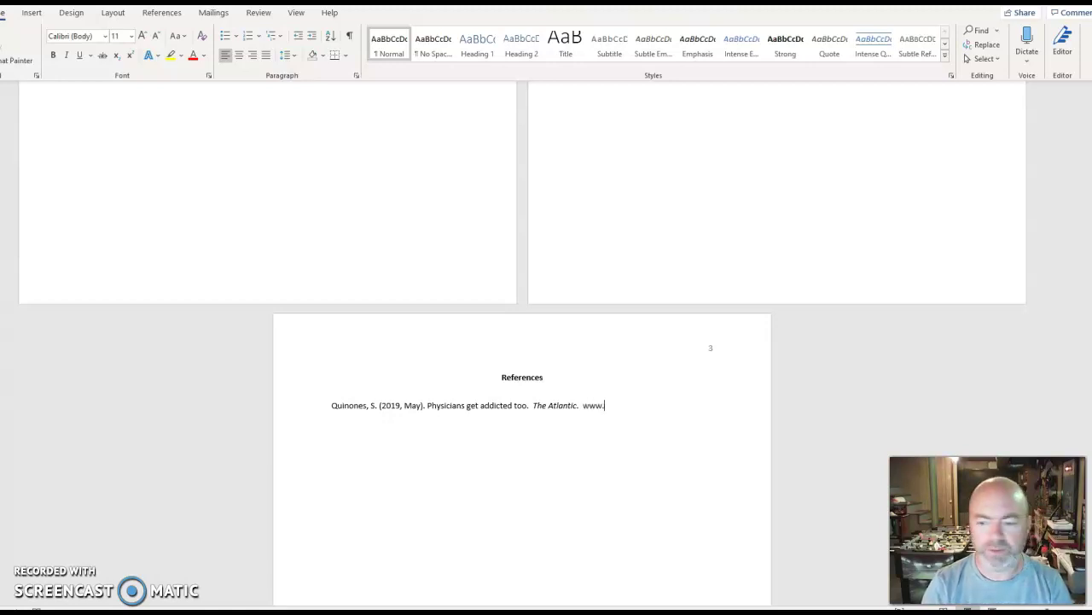
pyautogui.write('atlan')
pyautogui.press('BackSpace')
pyautogui.press('BackSpace')
pyautogui.press('BackSpace')
pyautogui.press('BackSpace')
pyautogui.press('BackSpace')
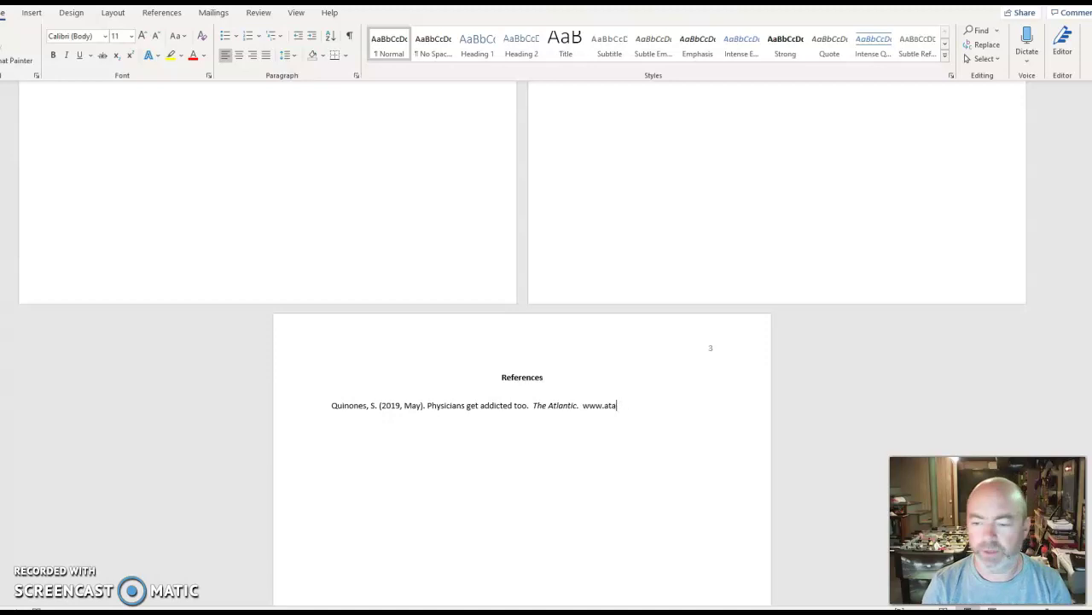
pyautogui.write('the a')
pyautogui.press('BackSpace')
pyautogui.press('BackSpace')
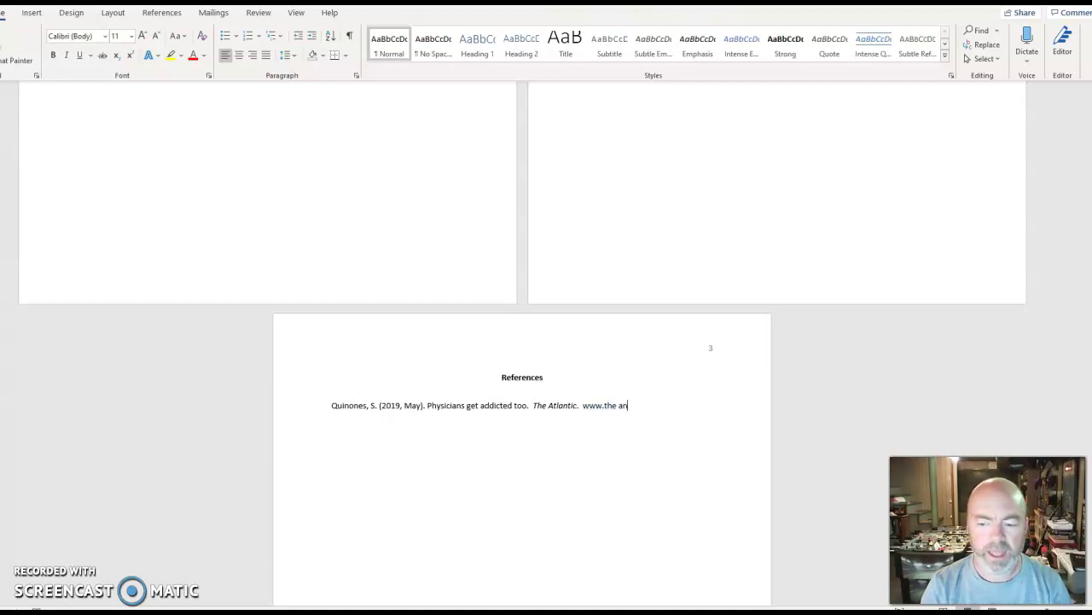
pyautogui.write('atlantic')
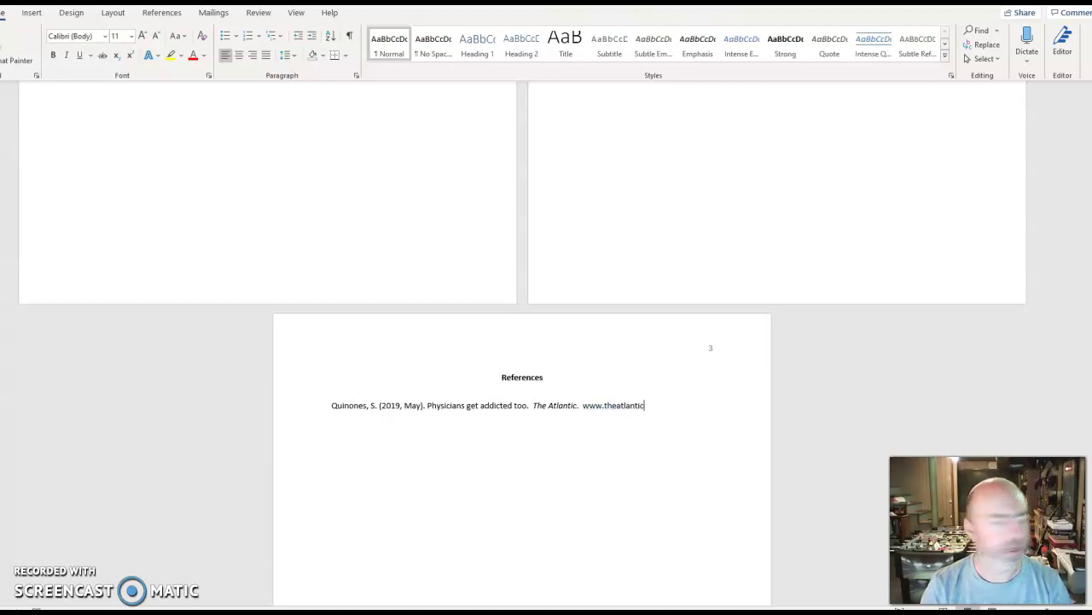
pyautogui.write('.com')
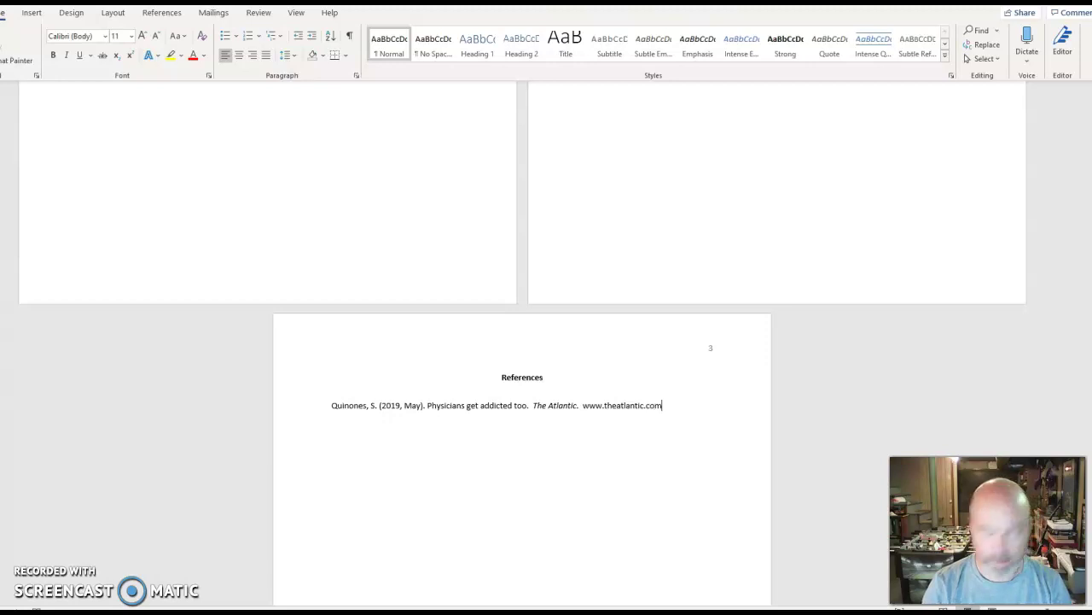
# Extend the web address in the reference entry with "/magazine/archive/2019/05"
pyautogui.write('/magazine')
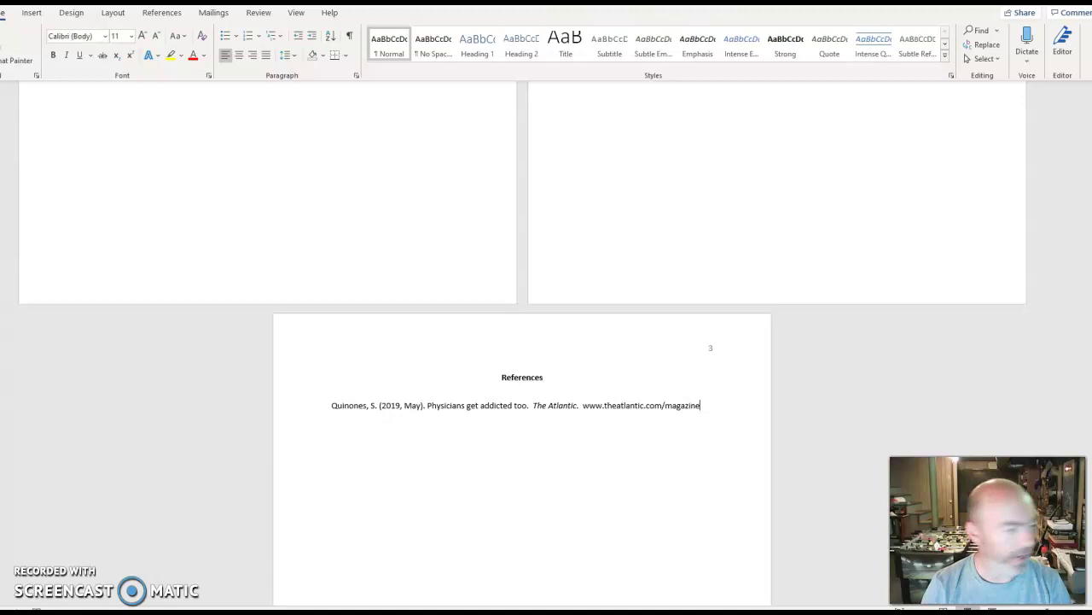
pyautogui.write('/arch')
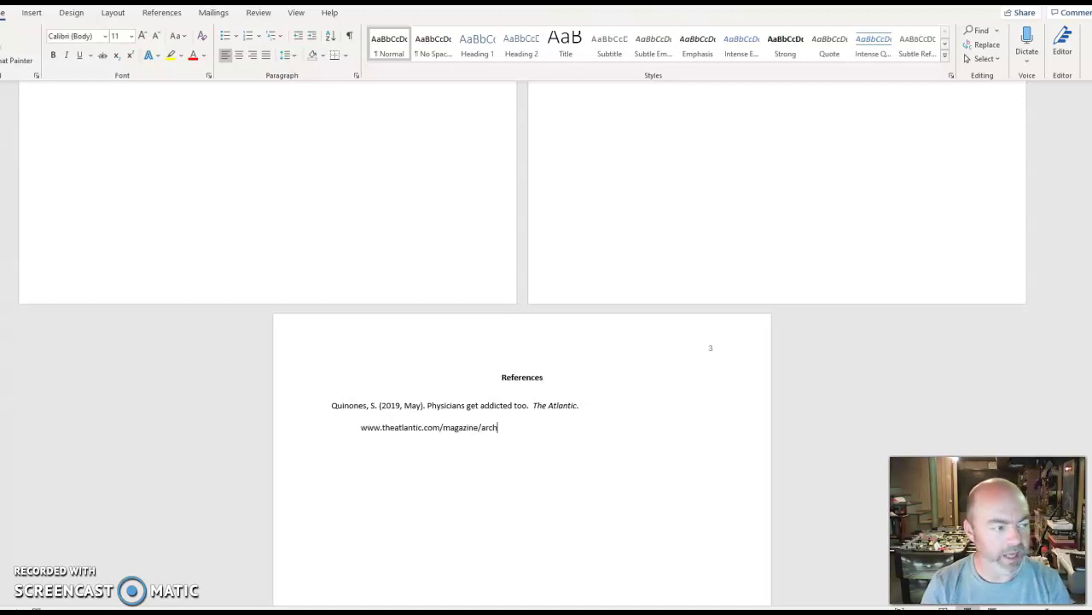
pyautogui.write('ive')
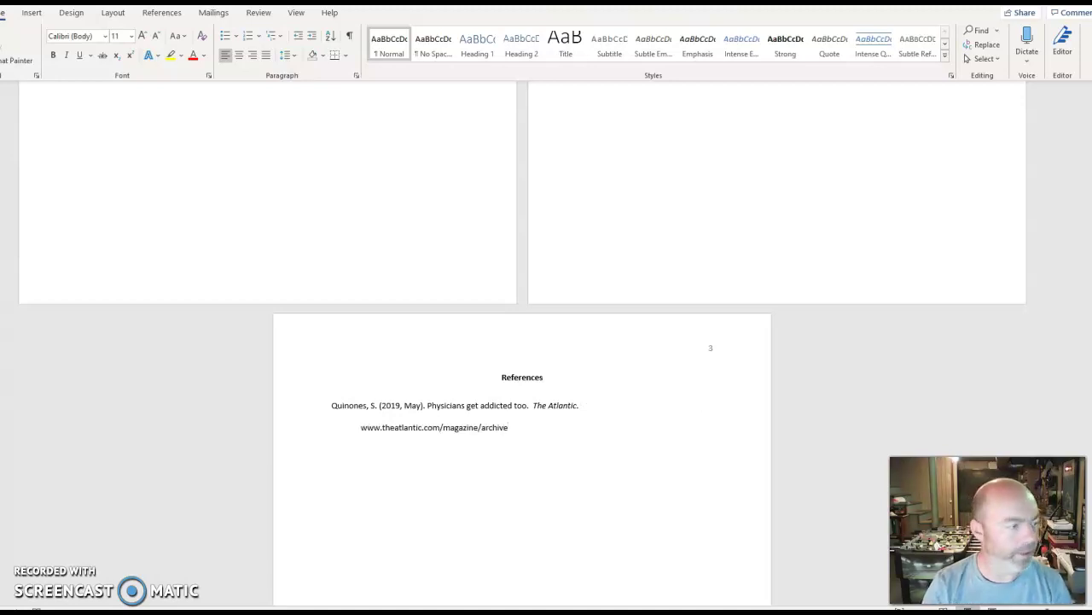
pyautogui.write('/2019')
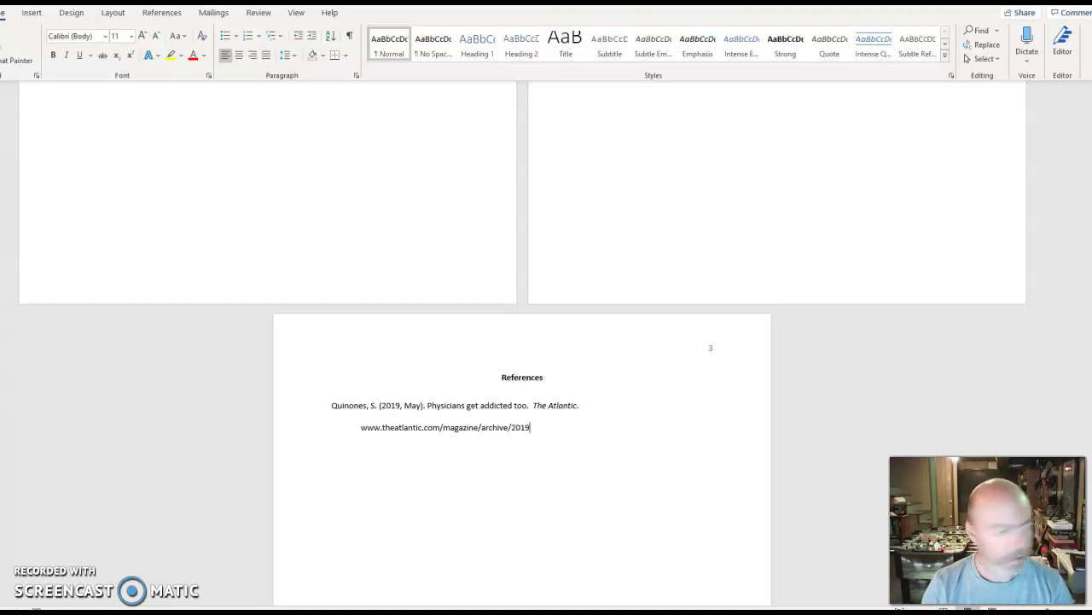
pyautogui.write('/05')
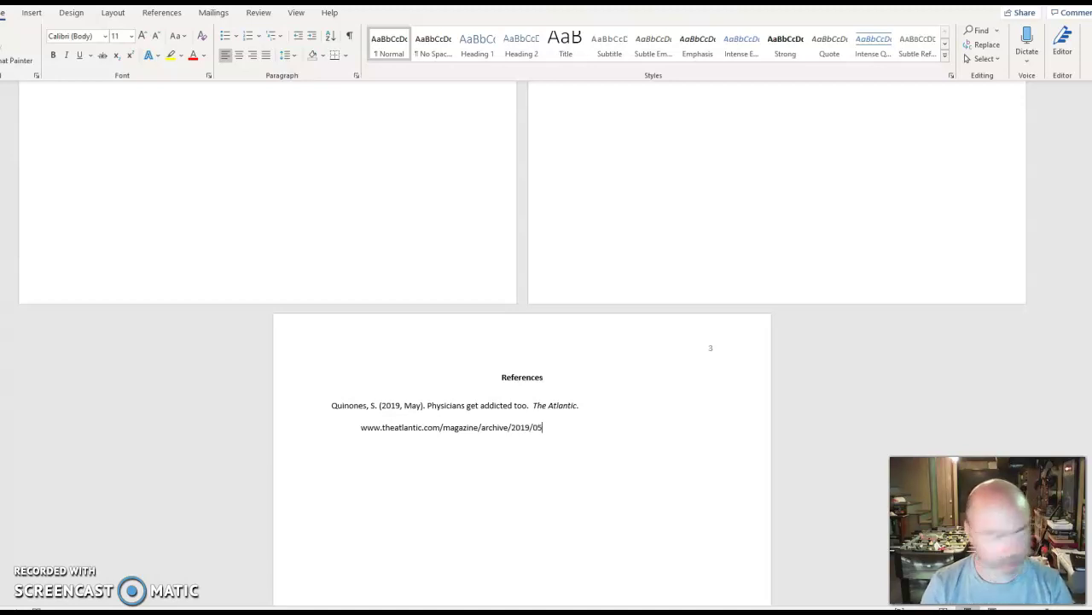
# Complete the web address with "/opiod-epidemic-west-virginia-doctor/586036" and start a new paragraph below the entry
pyautogui.write('/opi')
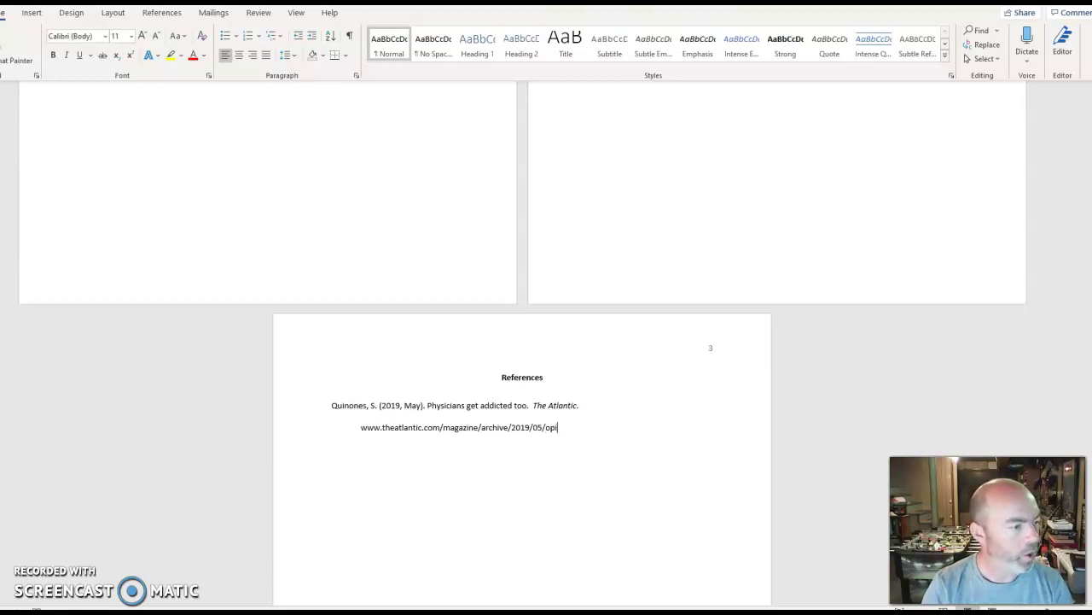
pyautogui.write('od-ep')
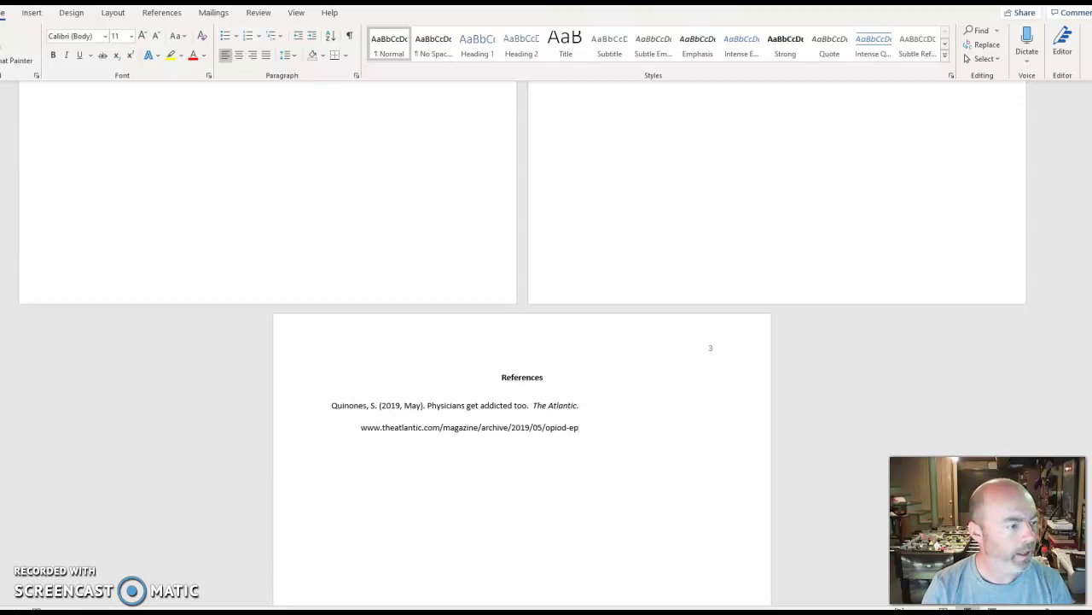
pyautogui.write('idem')
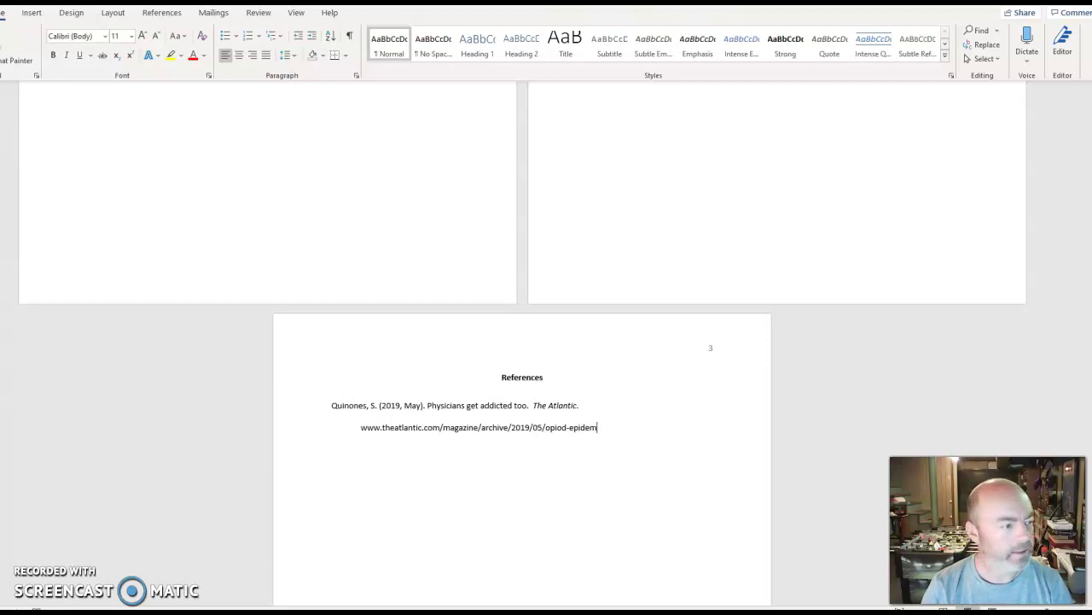
pyautogui.write('ic-west-vi')
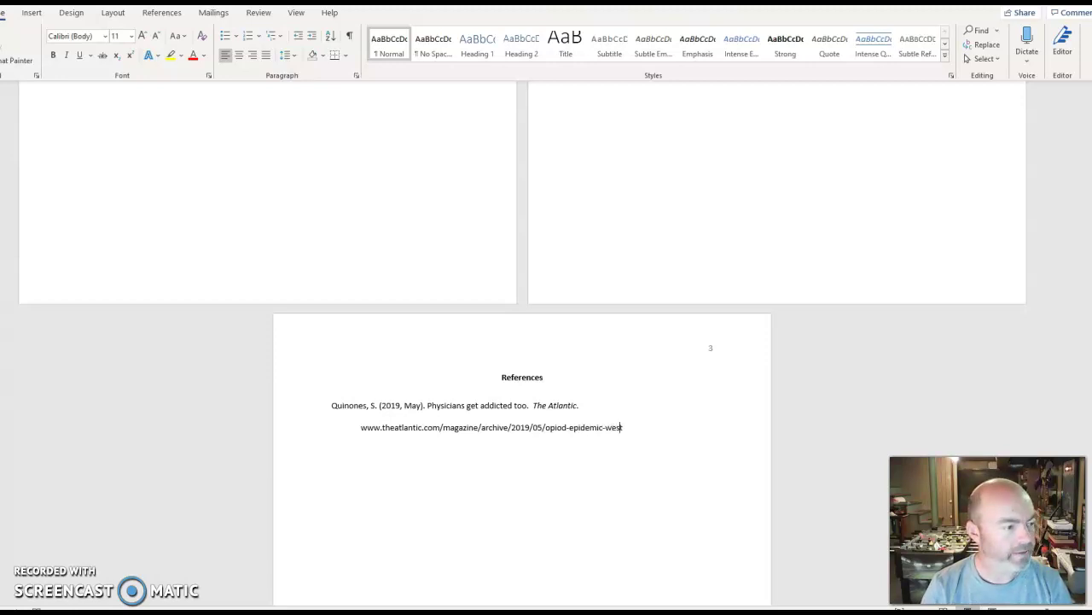
pyautogui.write('rginia-')
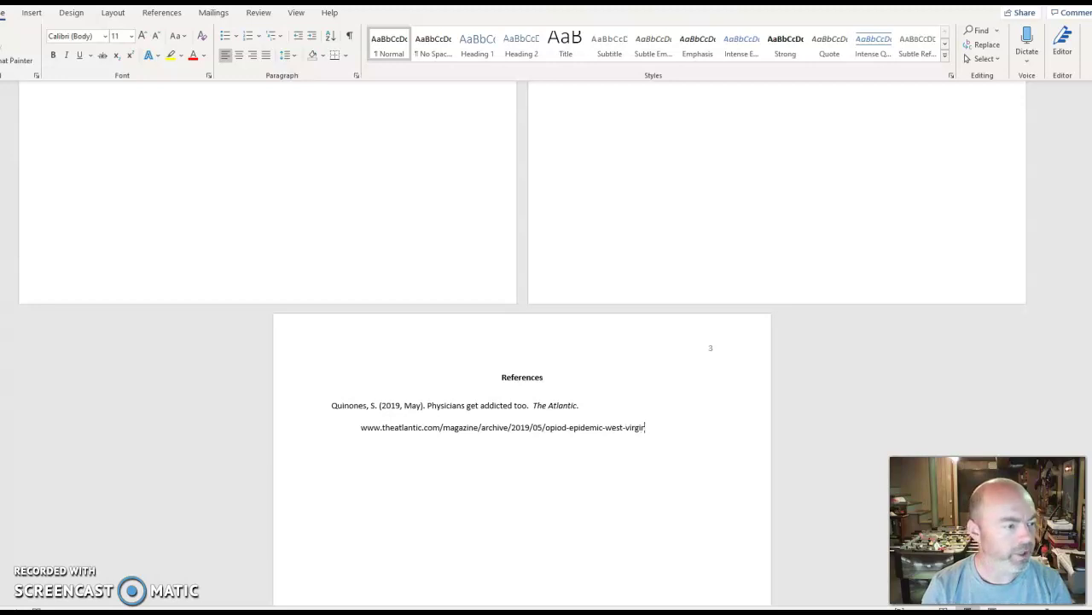
pyautogui.write('doctor/')
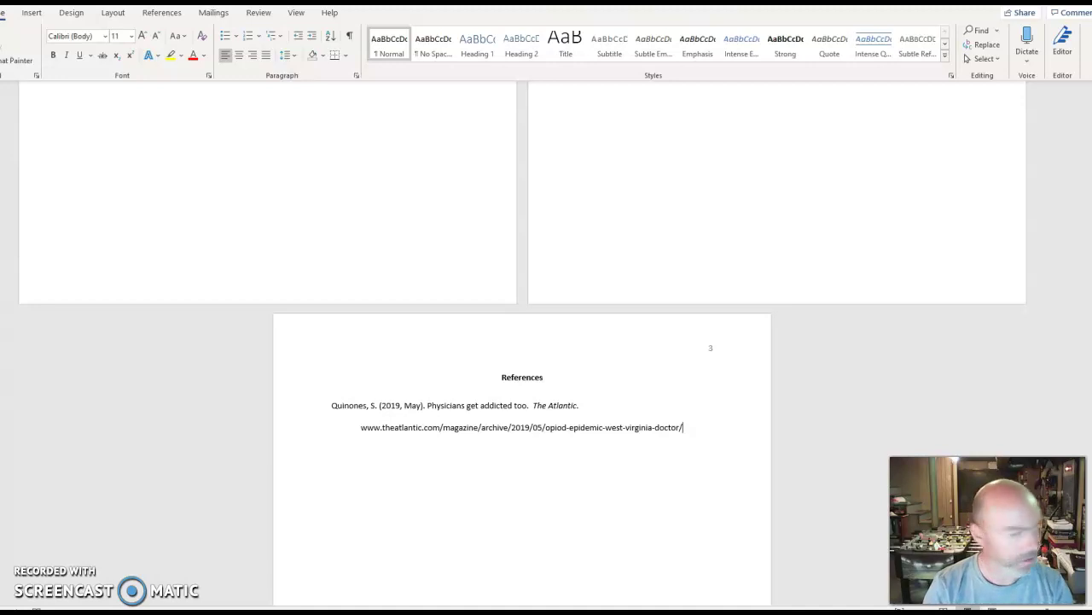
pyautogui.write('586')
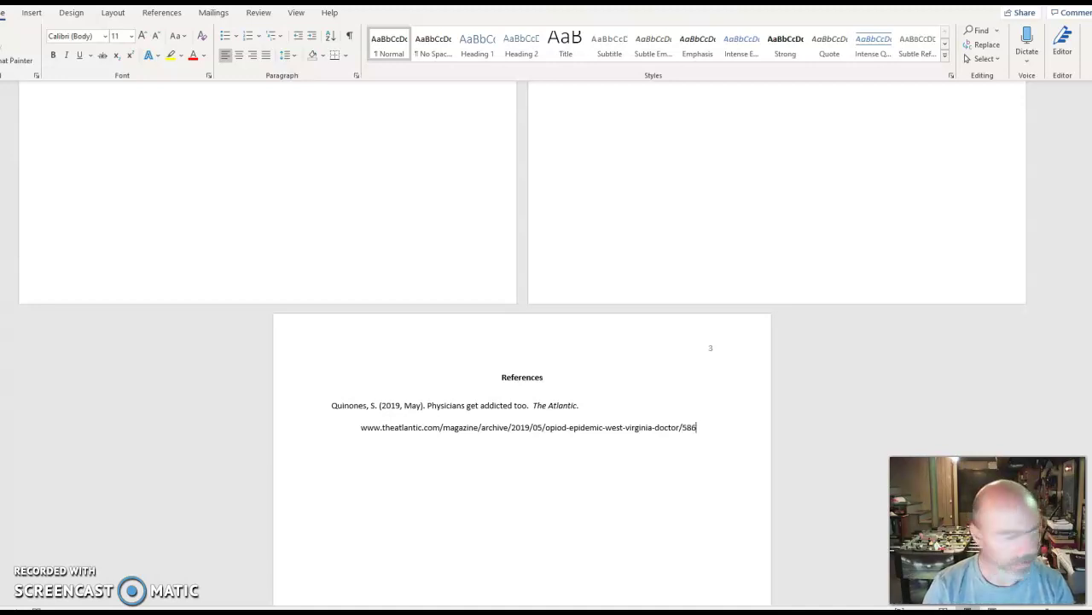
pyautogui.write('036')
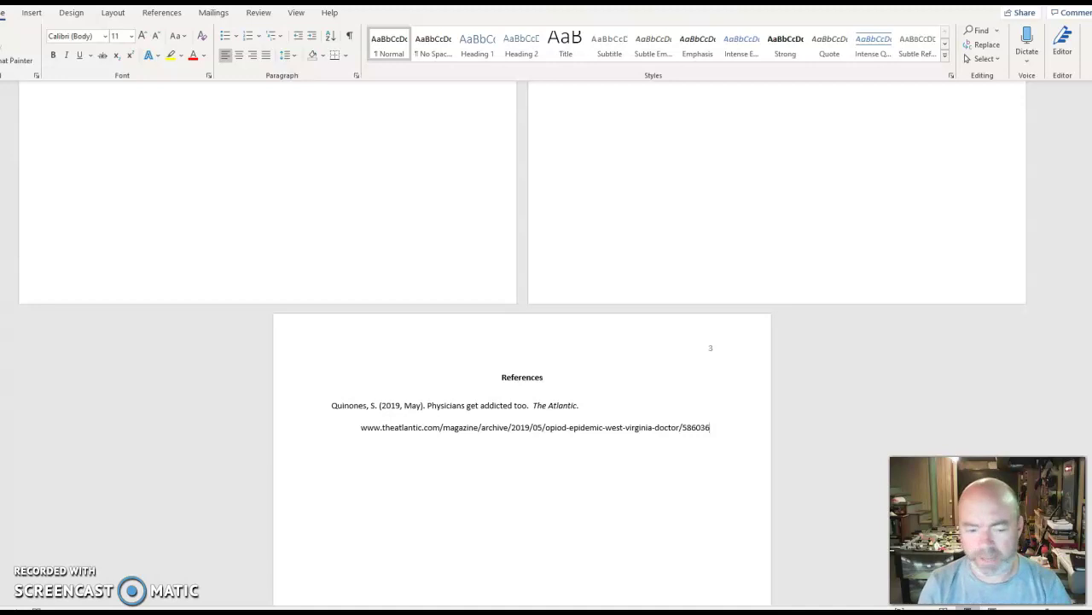
pyautogui.press('Return')
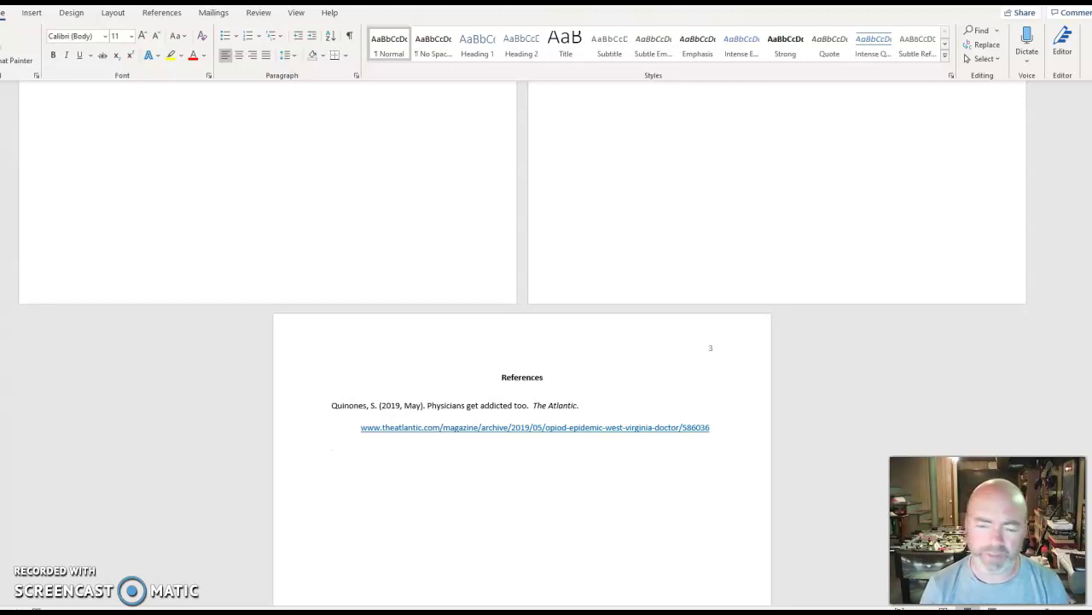
# Begin a second reference entry with the author's surname and first initial, followed by the date "(2017, November)."
pyautogui.write('Tyr')
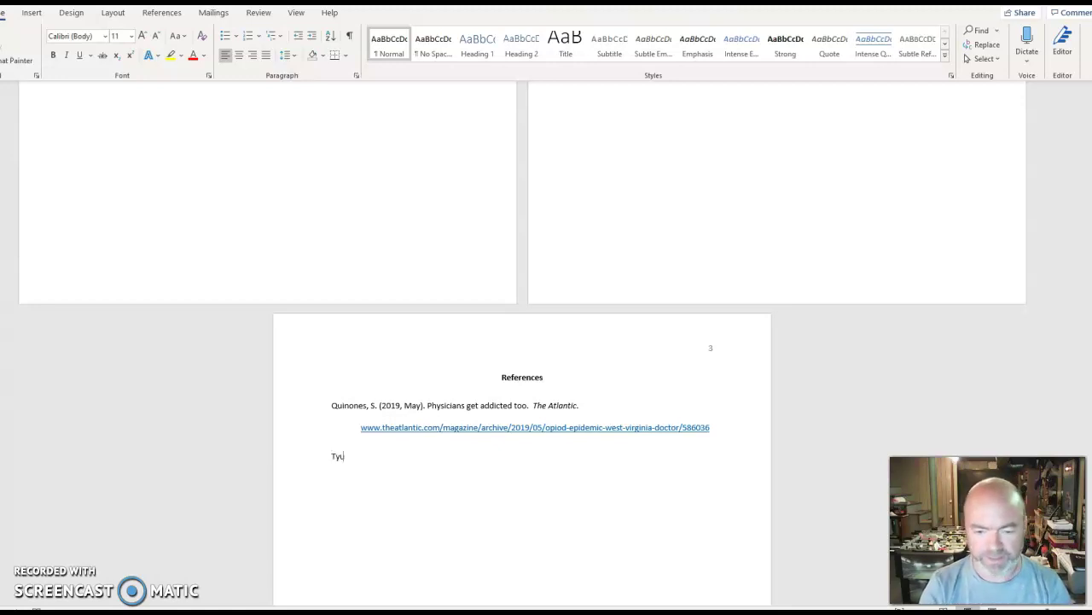
pyautogui.write('dall,')
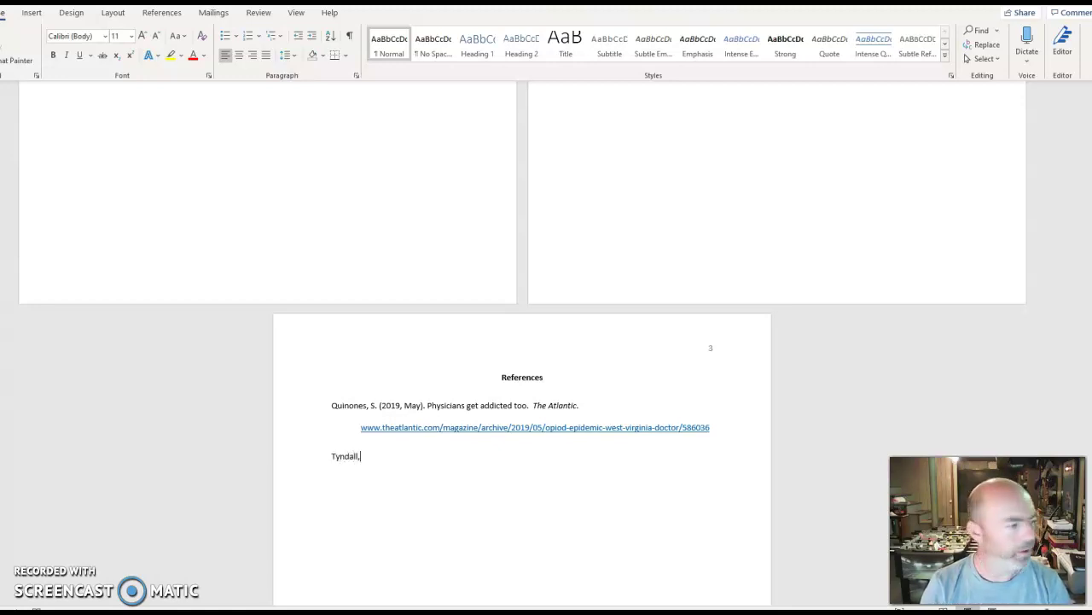
pyautogui.write(' M. (')
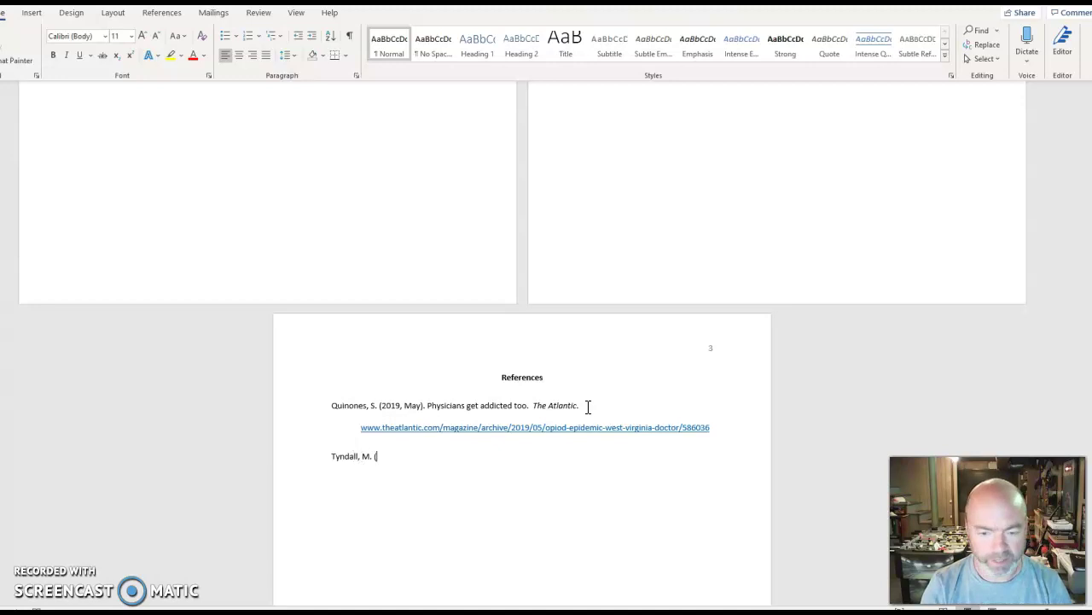
pyautogui.write('2017')
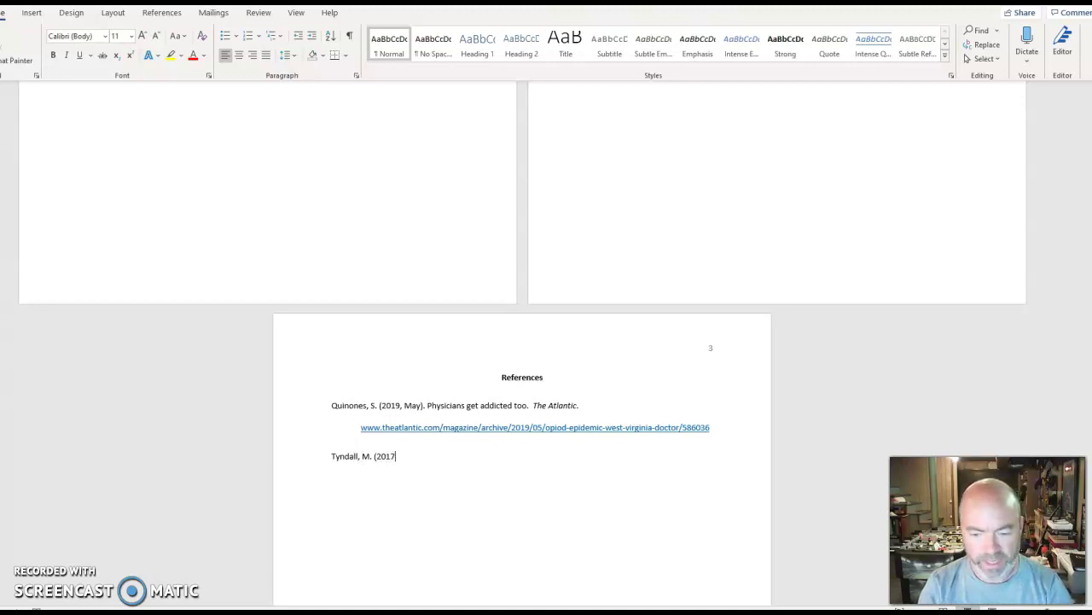
pyautogui.write(', Nov')
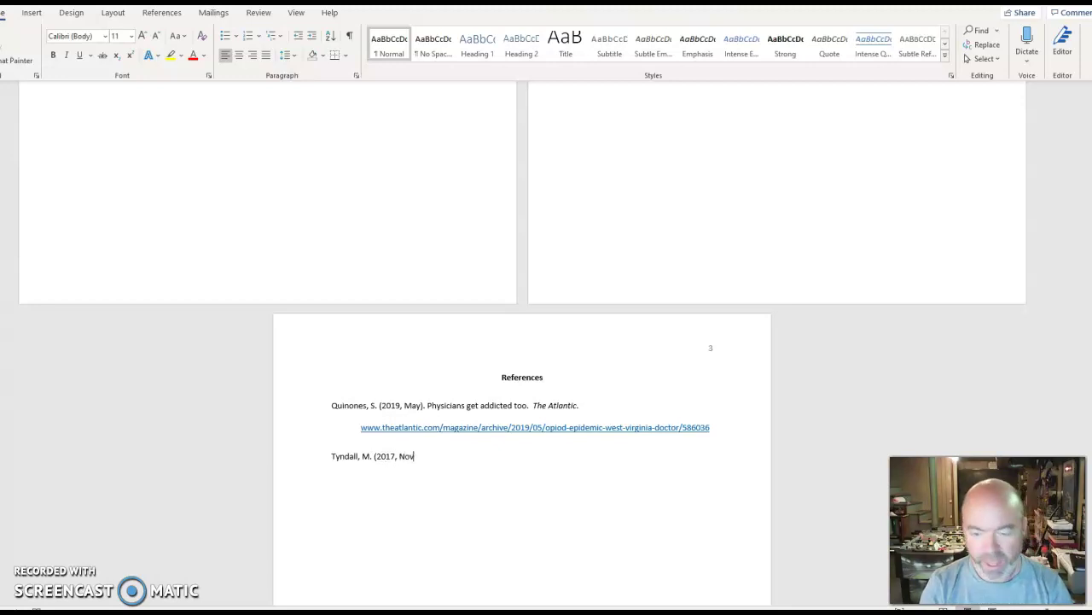
pyautogui.write('ember)')
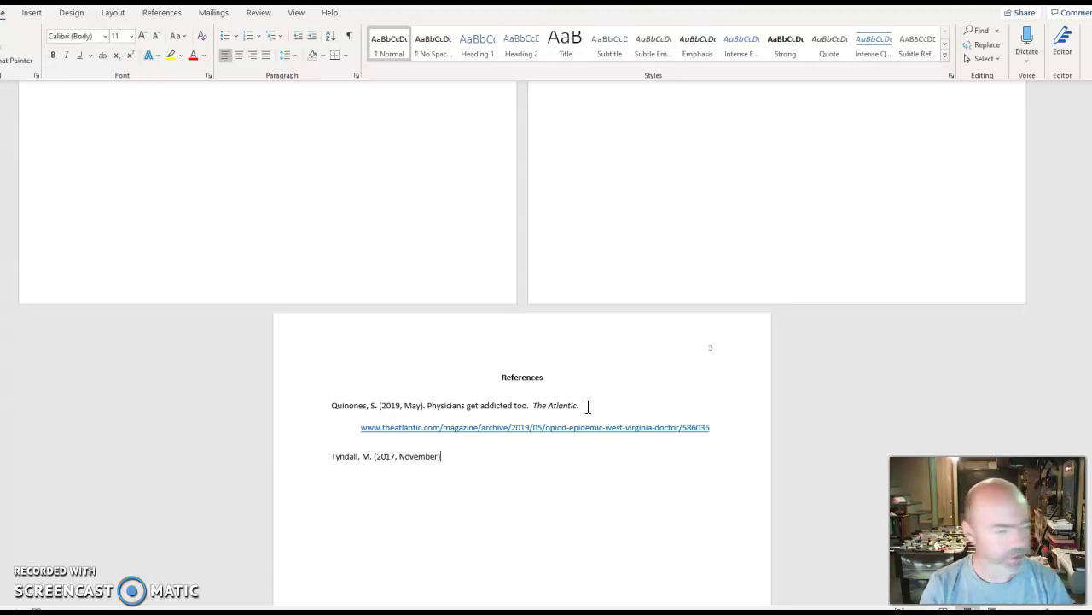
pyautogui.write('.')
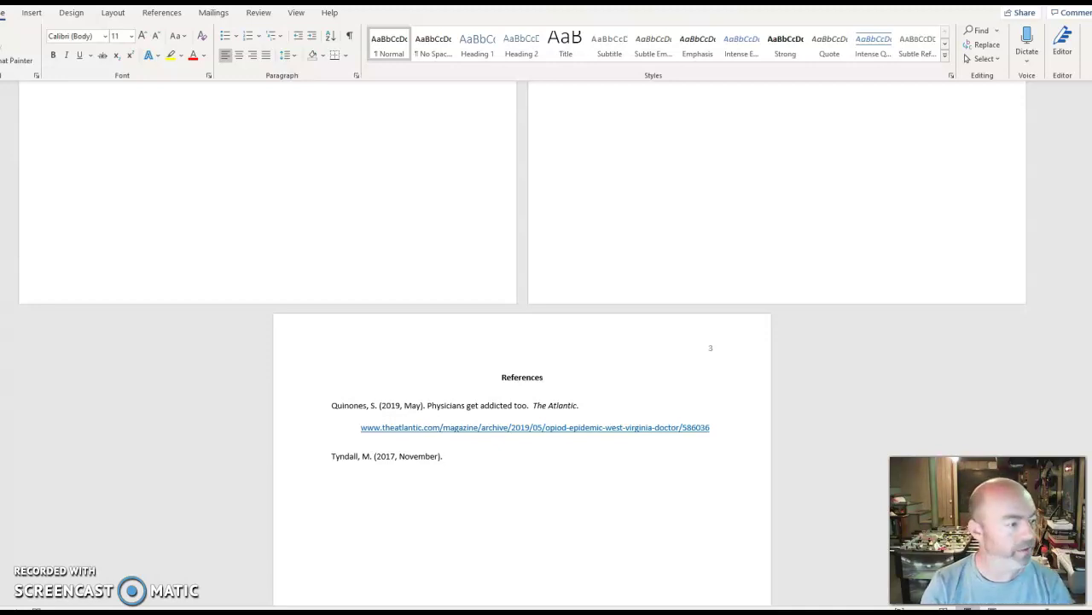
# Add the title "The harm reduction model of drug addiction treatment [video]." to the second reference entry
pyautogui.write('The harm ')
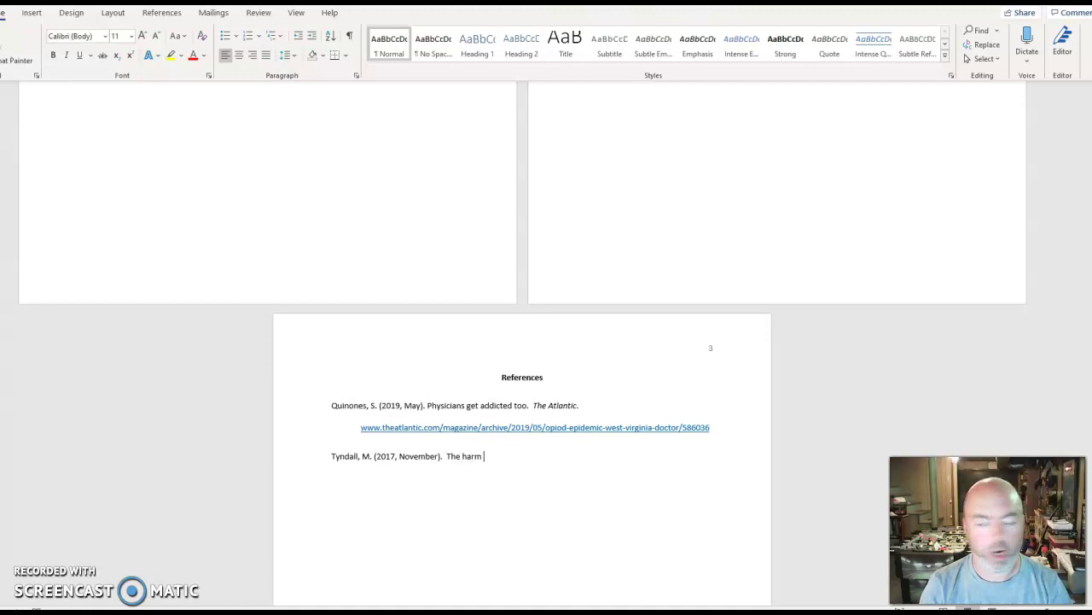
pyautogui.write('reduction model of drug addiction treatment')
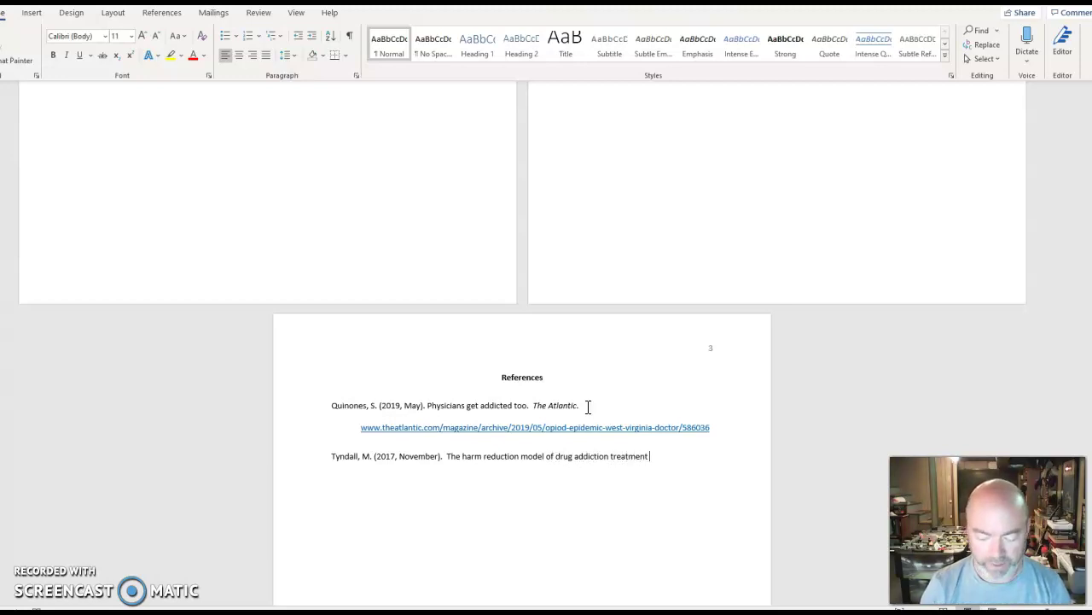
pyautogui.write(' [video')
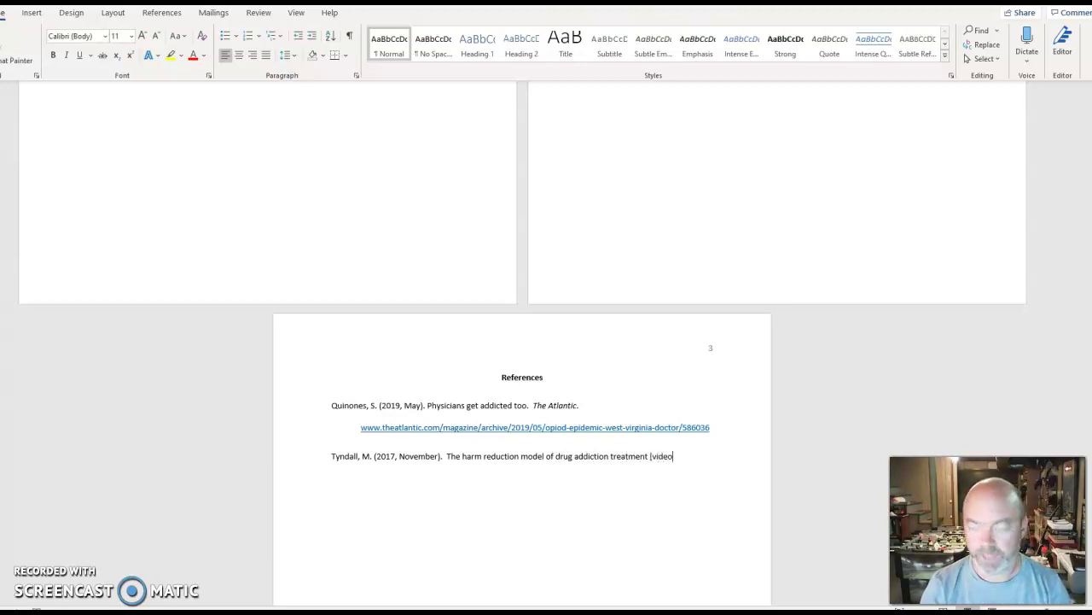
pyautogui.write('].')
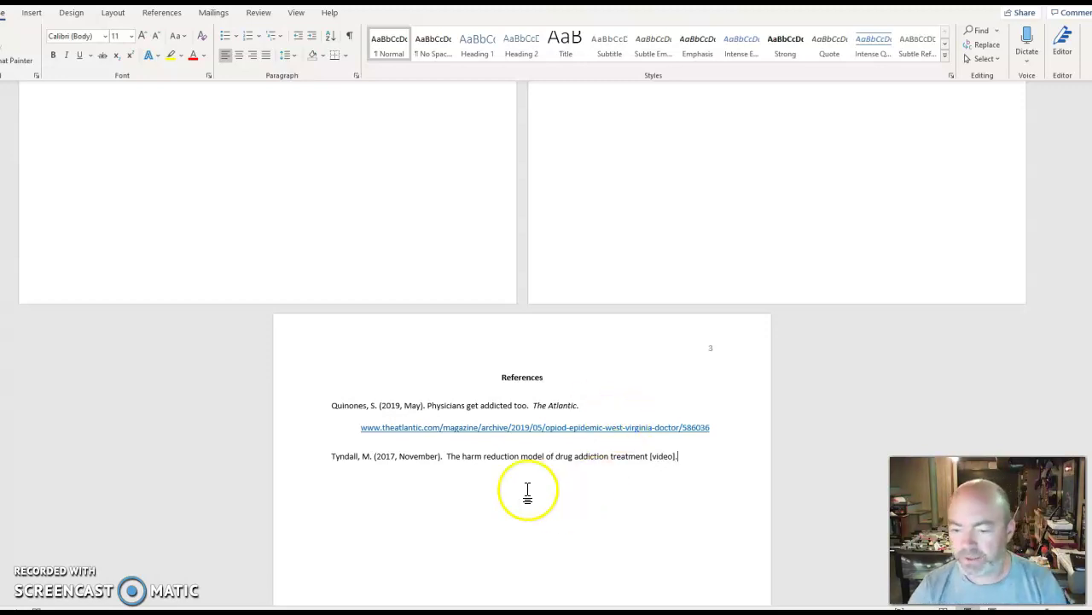
# Italicize the video title, including "[video].", in the second reference entry and place the cursor after it
pyautogui.moveTo(446, 456); pyautogui.dragTo(676, 456)
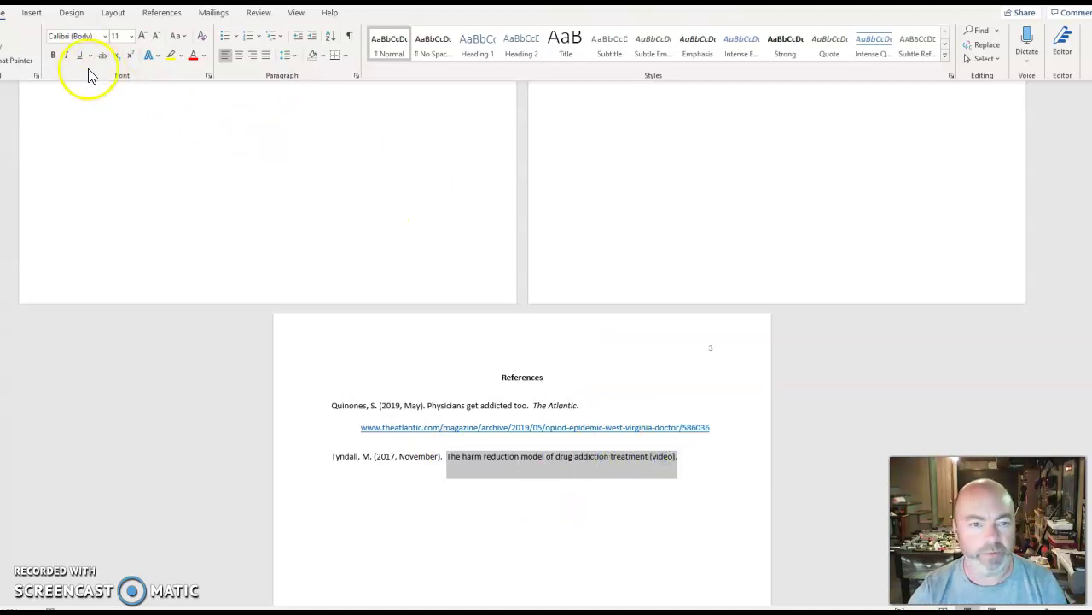
pyautogui.click(66, 54)
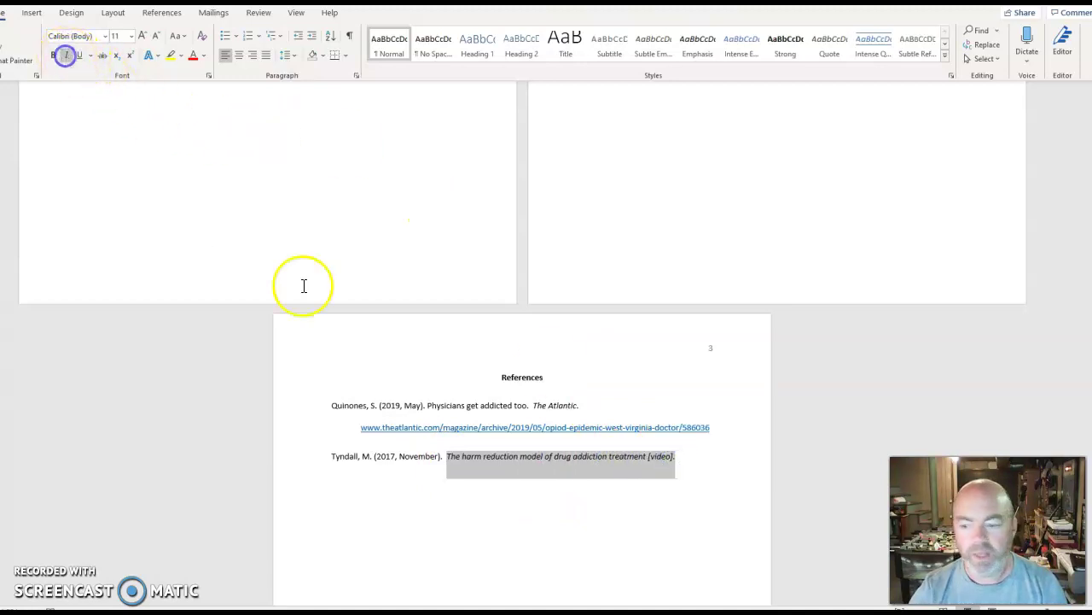
pyautogui.click(690, 453)
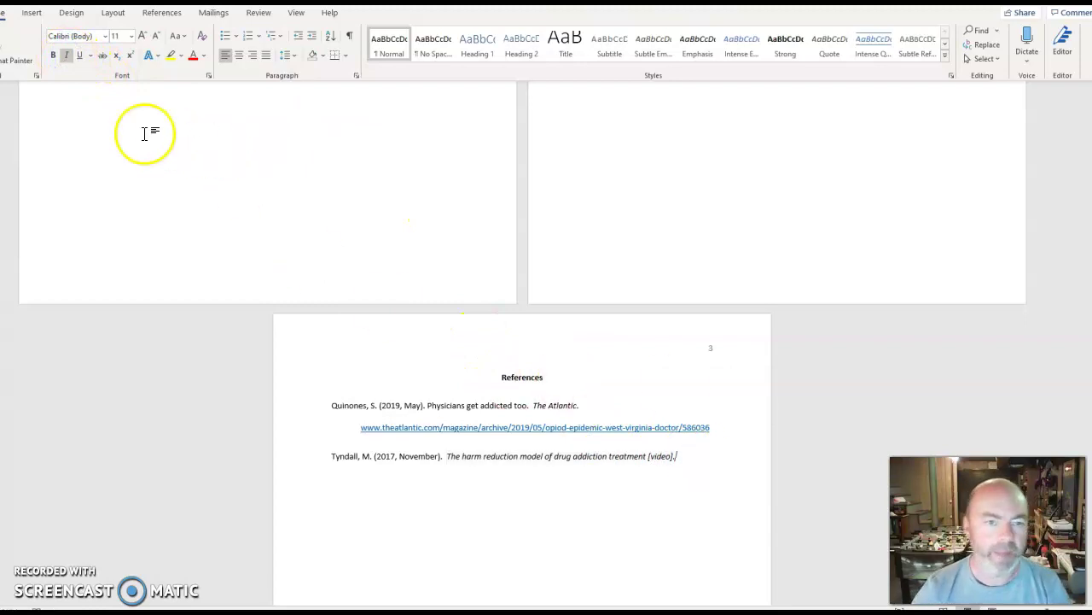
# Turn off italics and add the publisher "TEDMED." after the video title in the second reference entry
pyautogui.click(66, 57)
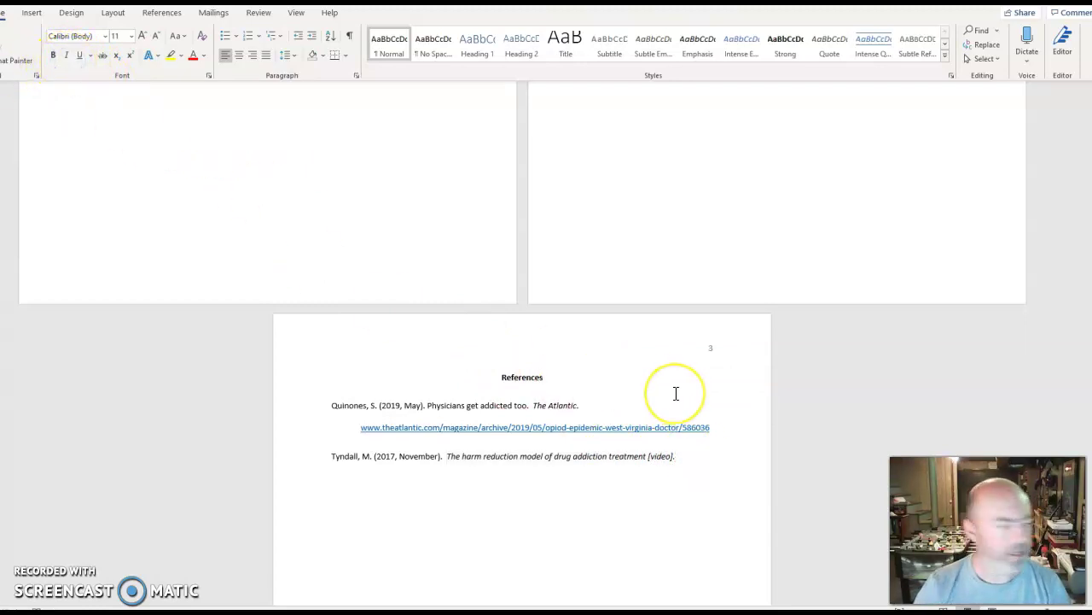
pyautogui.write('TE')
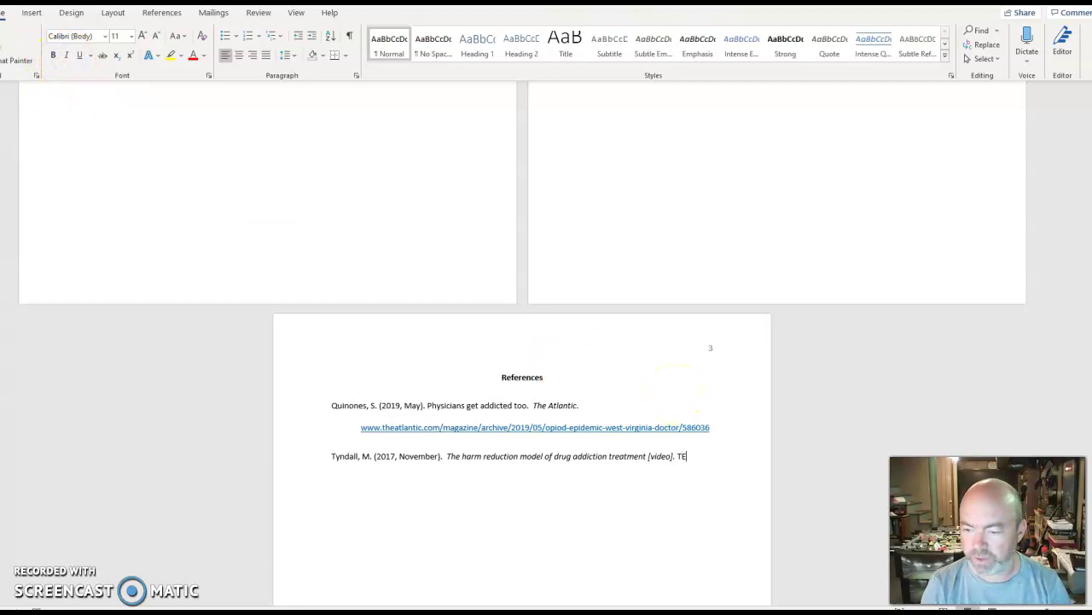
pyautogui.write('DME')
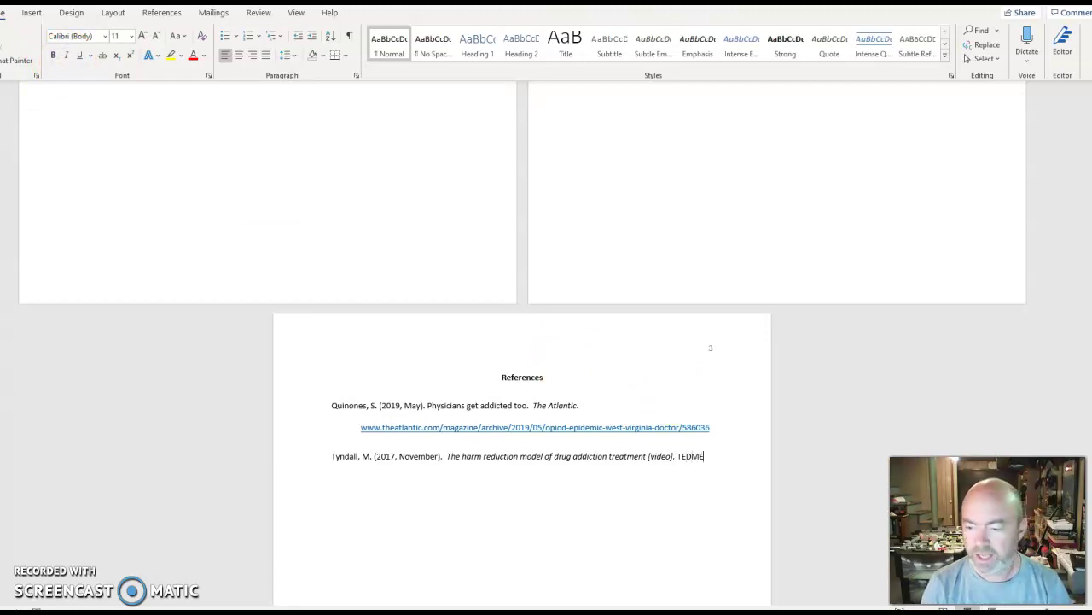
pyautogui.write('D.')
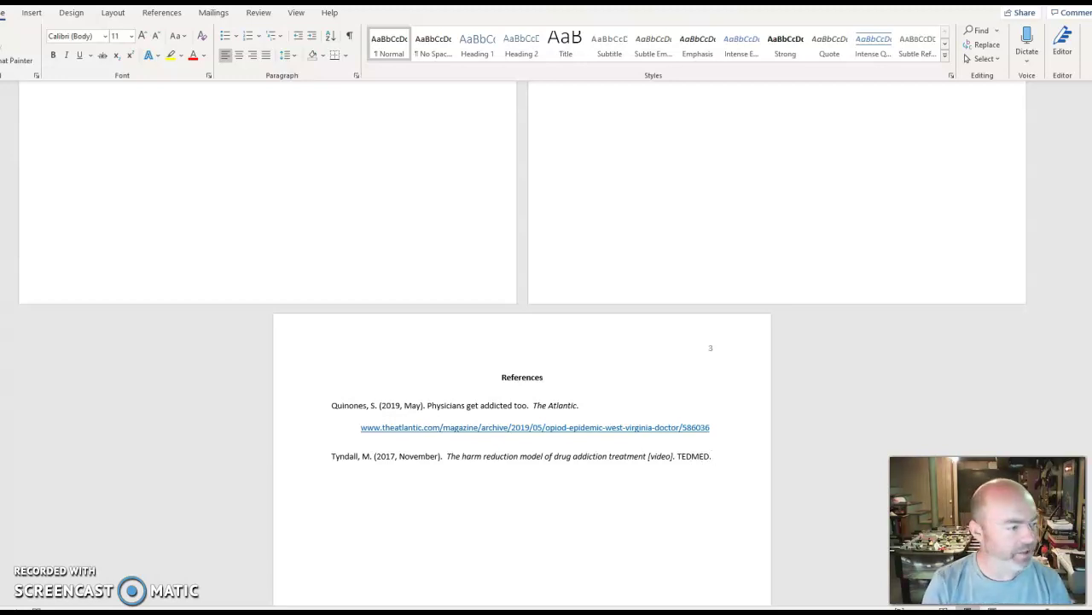
pyautogui.press('Return')
pyautogui.write('htt')
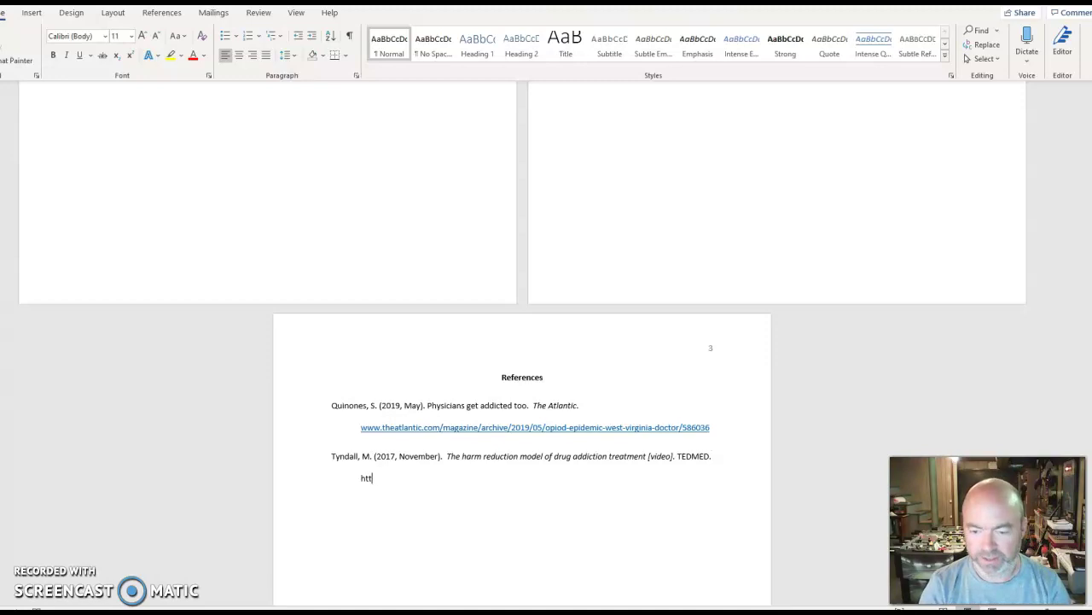
pyautogui.write('ps:/')
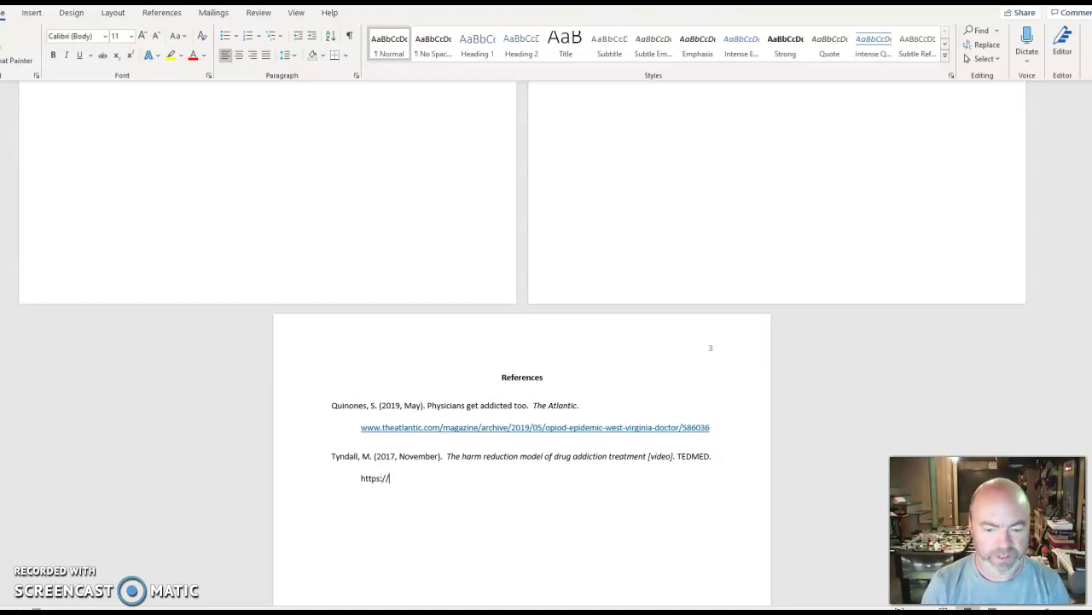
pyautogui.write('/')
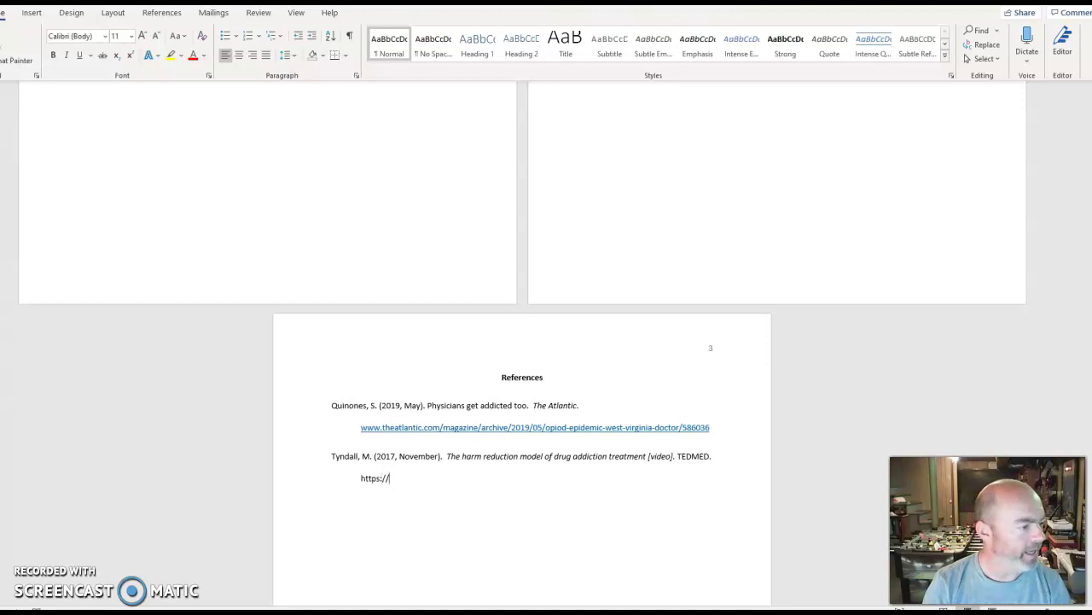
pyautogui.write('www.ted.com/talks/ma')
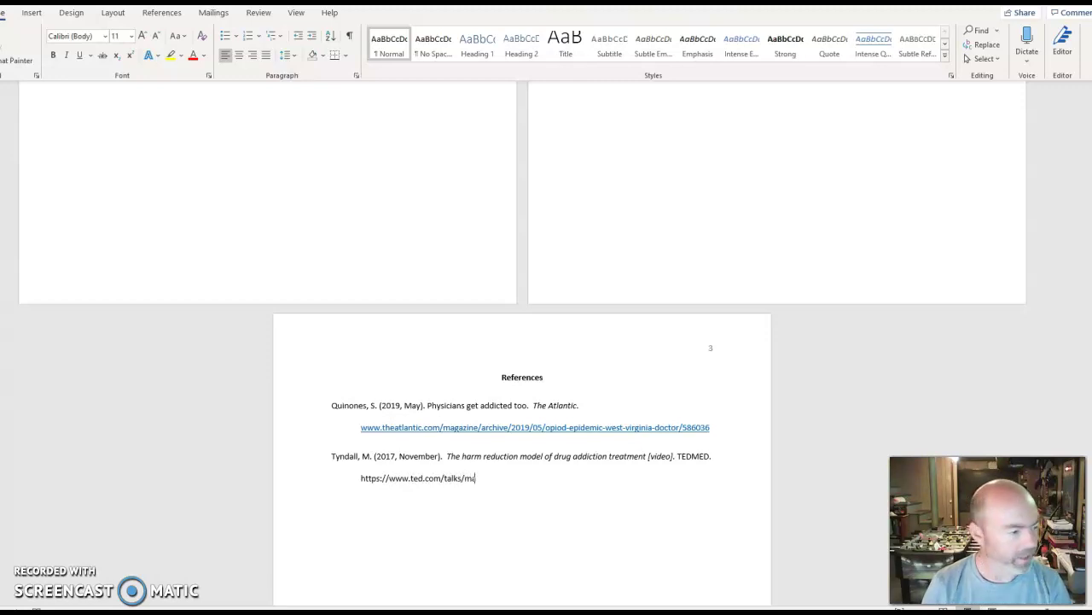
pyautogui.write('rk_tyndall')
pyautogui.press('Return')
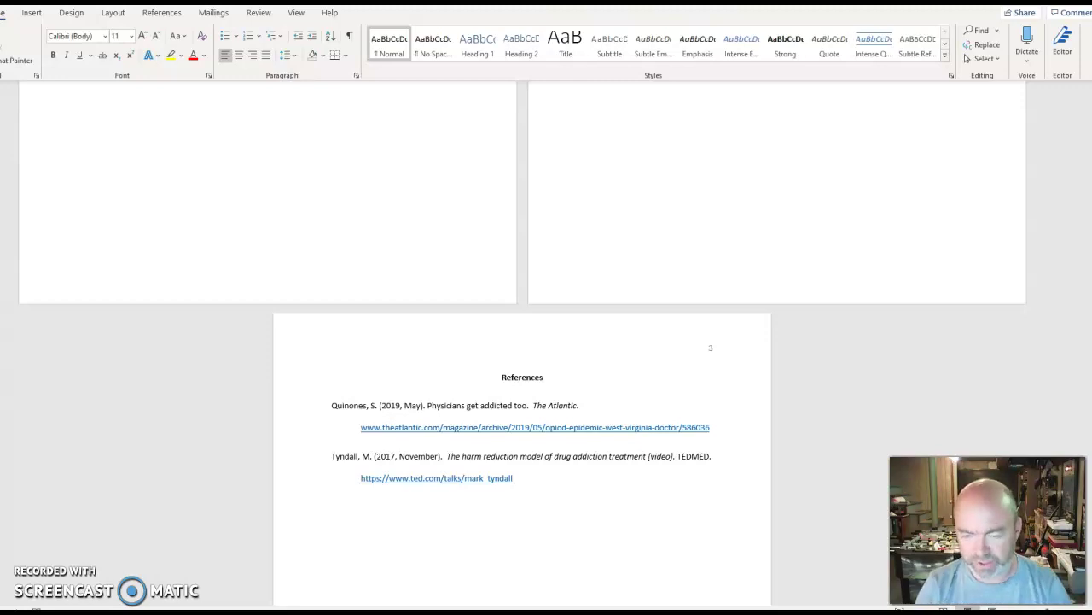
# Write a sample in-text citation below the references with the first entry's author surname and 2019, enclosed in parentheses
pyautogui.write('Qui')
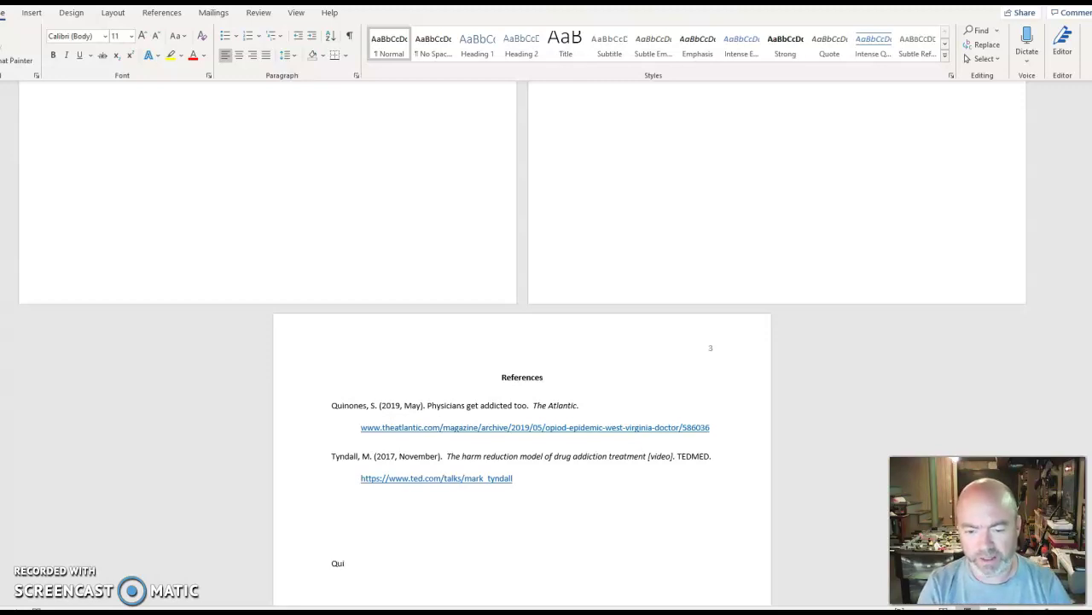
pyautogui.write('nones')
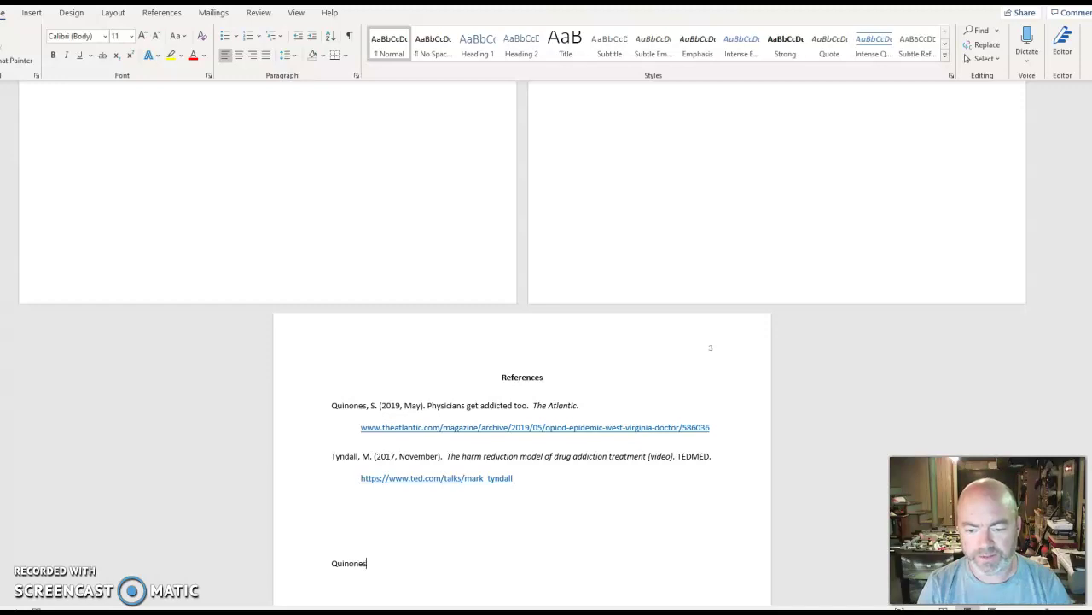
pyautogui.write(', 2019')
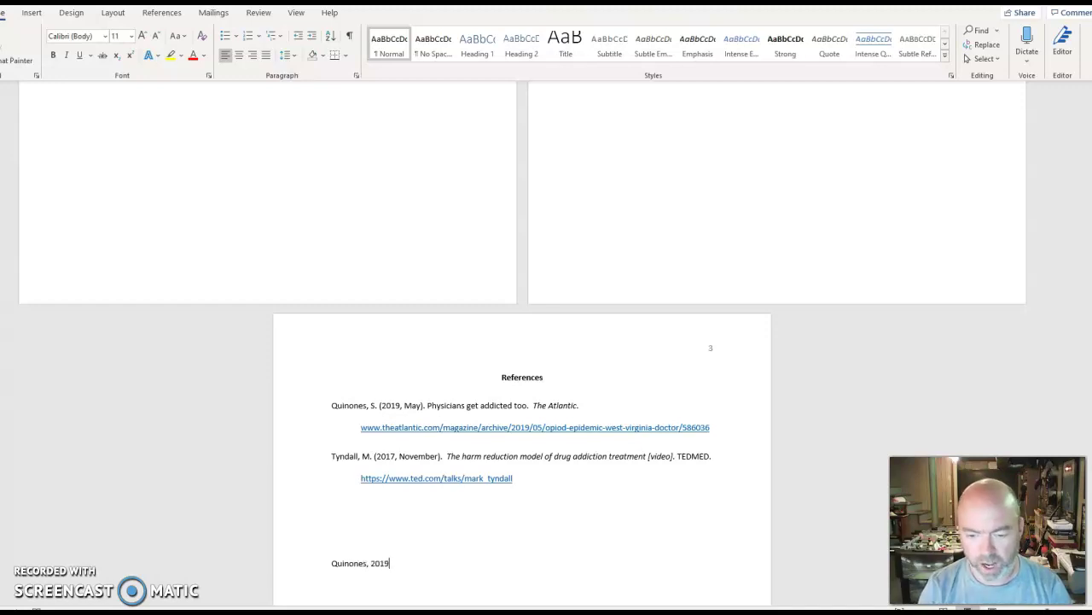
pyautogui.click(330, 562)
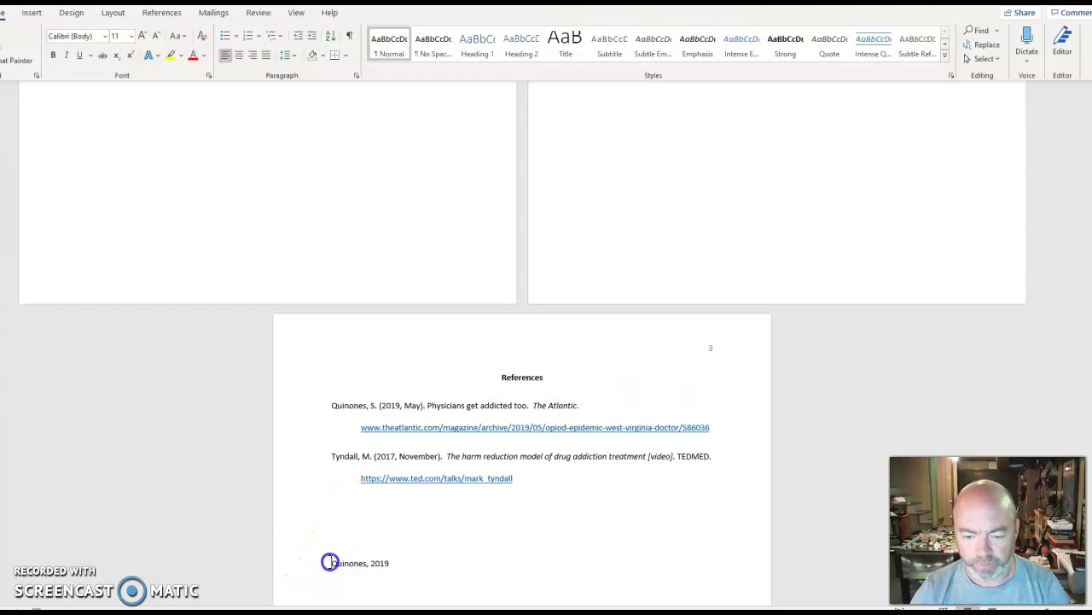
pyautogui.write('(')
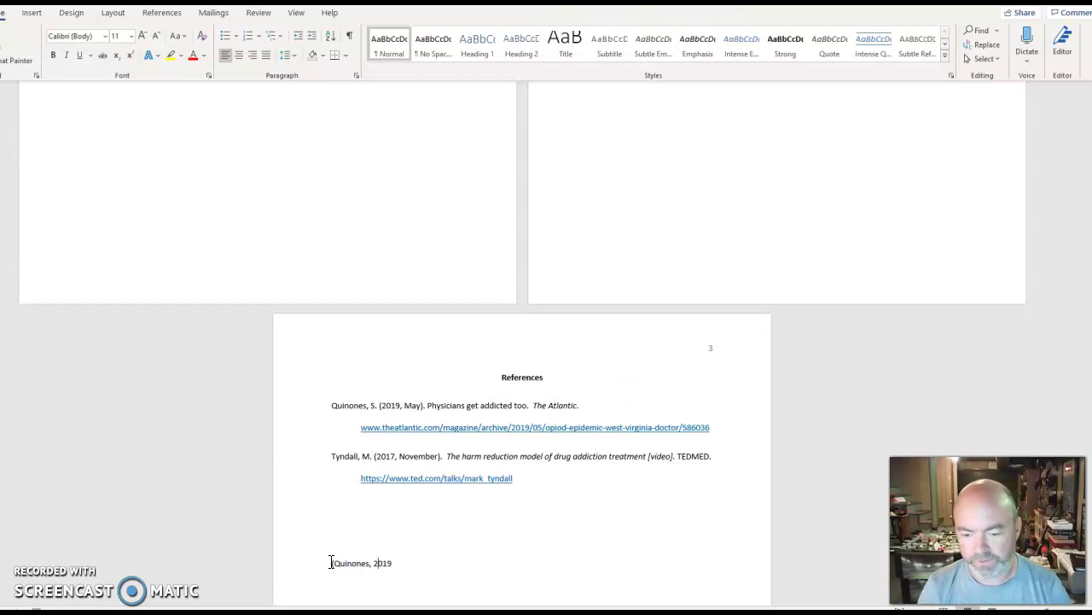
pyautogui.write(')')
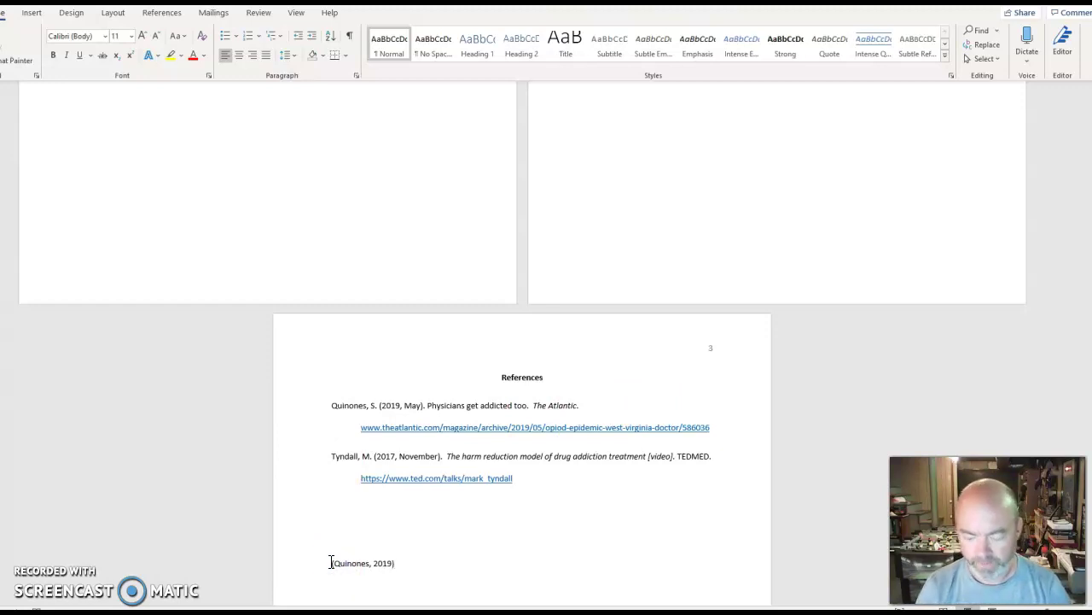
# Add a second parenthetical in-text citation on a new line with the video author's surname and 2017
pyautogui.press('Return')
pyautogui.write('(Tyndall,')
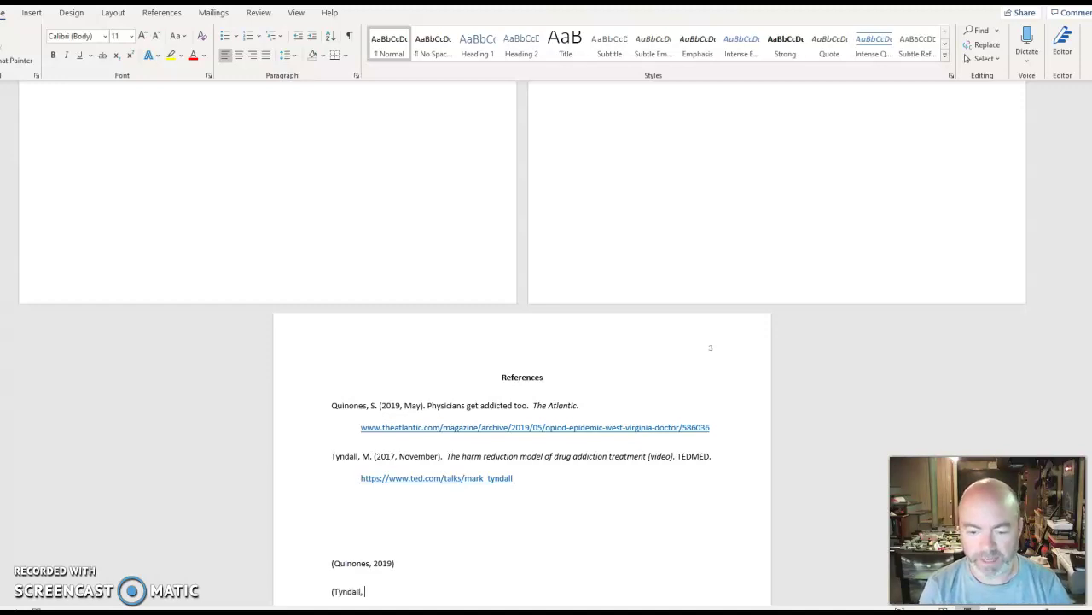
pyautogui.write(' 2017)')
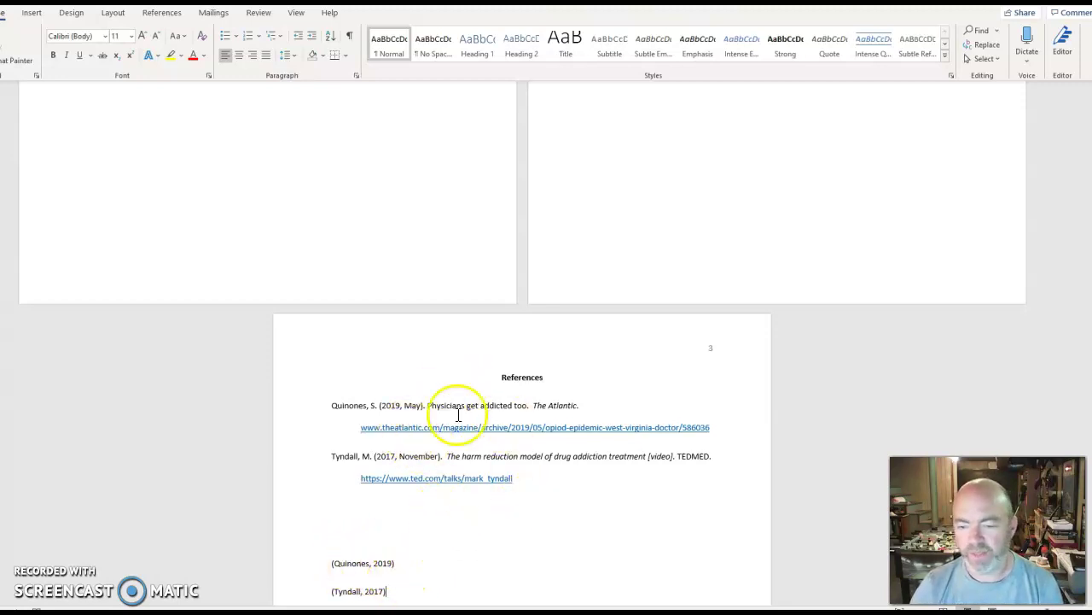
pyautogui.scroll(5, 470, 468)
pyautogui.scroll(4, 495, 458)
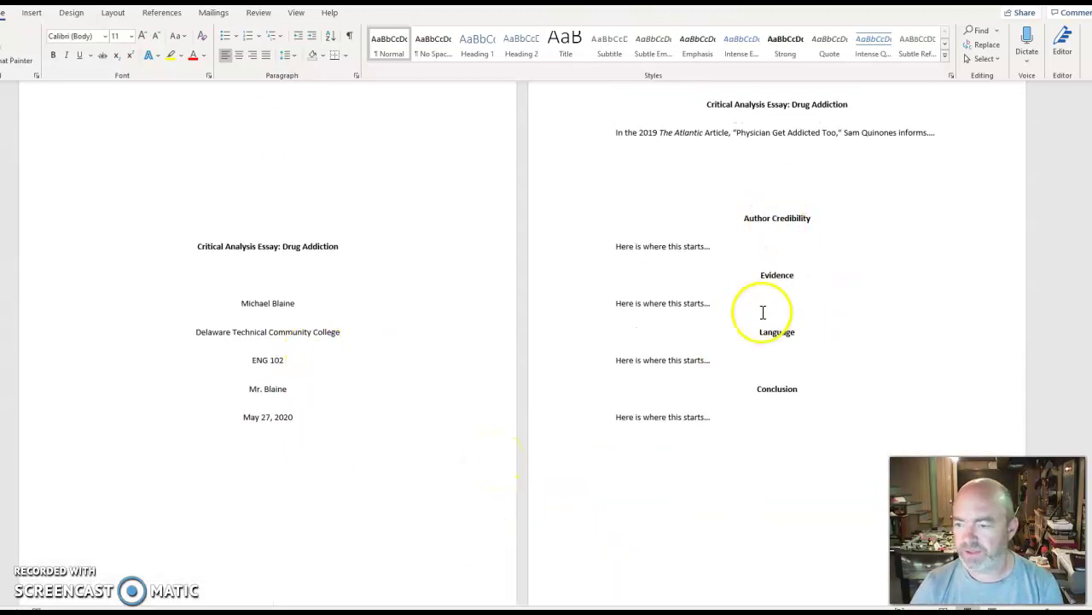
pyautogui.scroll(1, 391, 329)
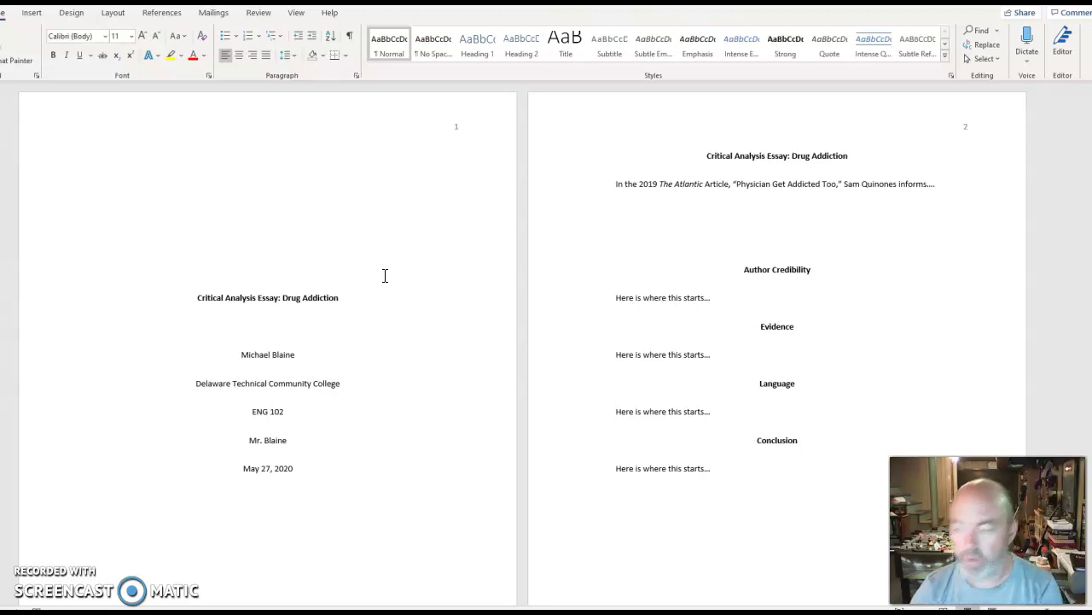
pyautogui.scroll(-10, 339, 361)
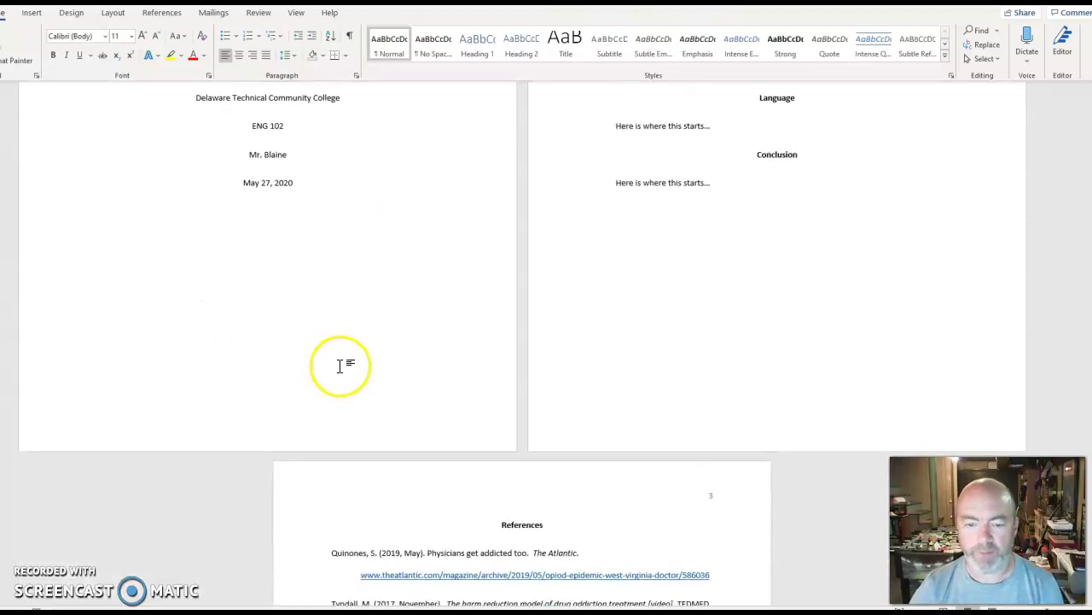